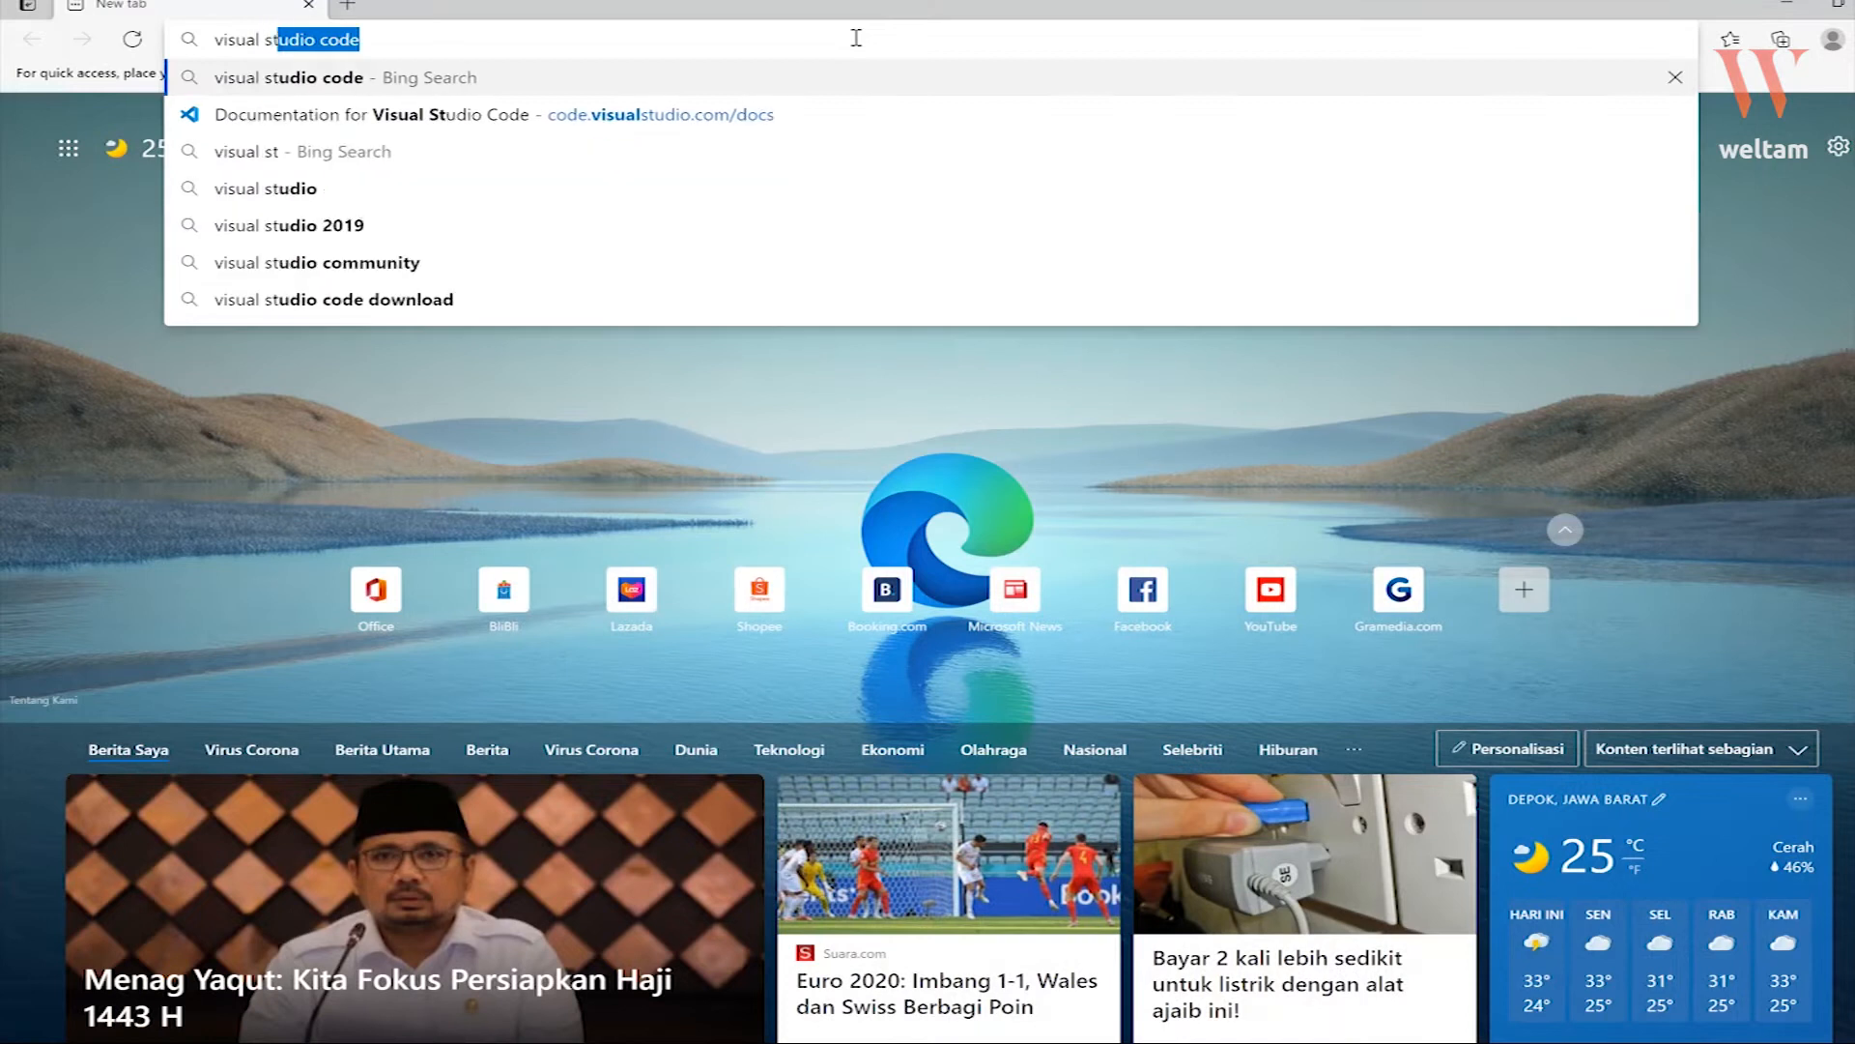
- Find the code.visualstudio.com site with a web search for "visual studio code" and download the stable Windows build
key(Return)
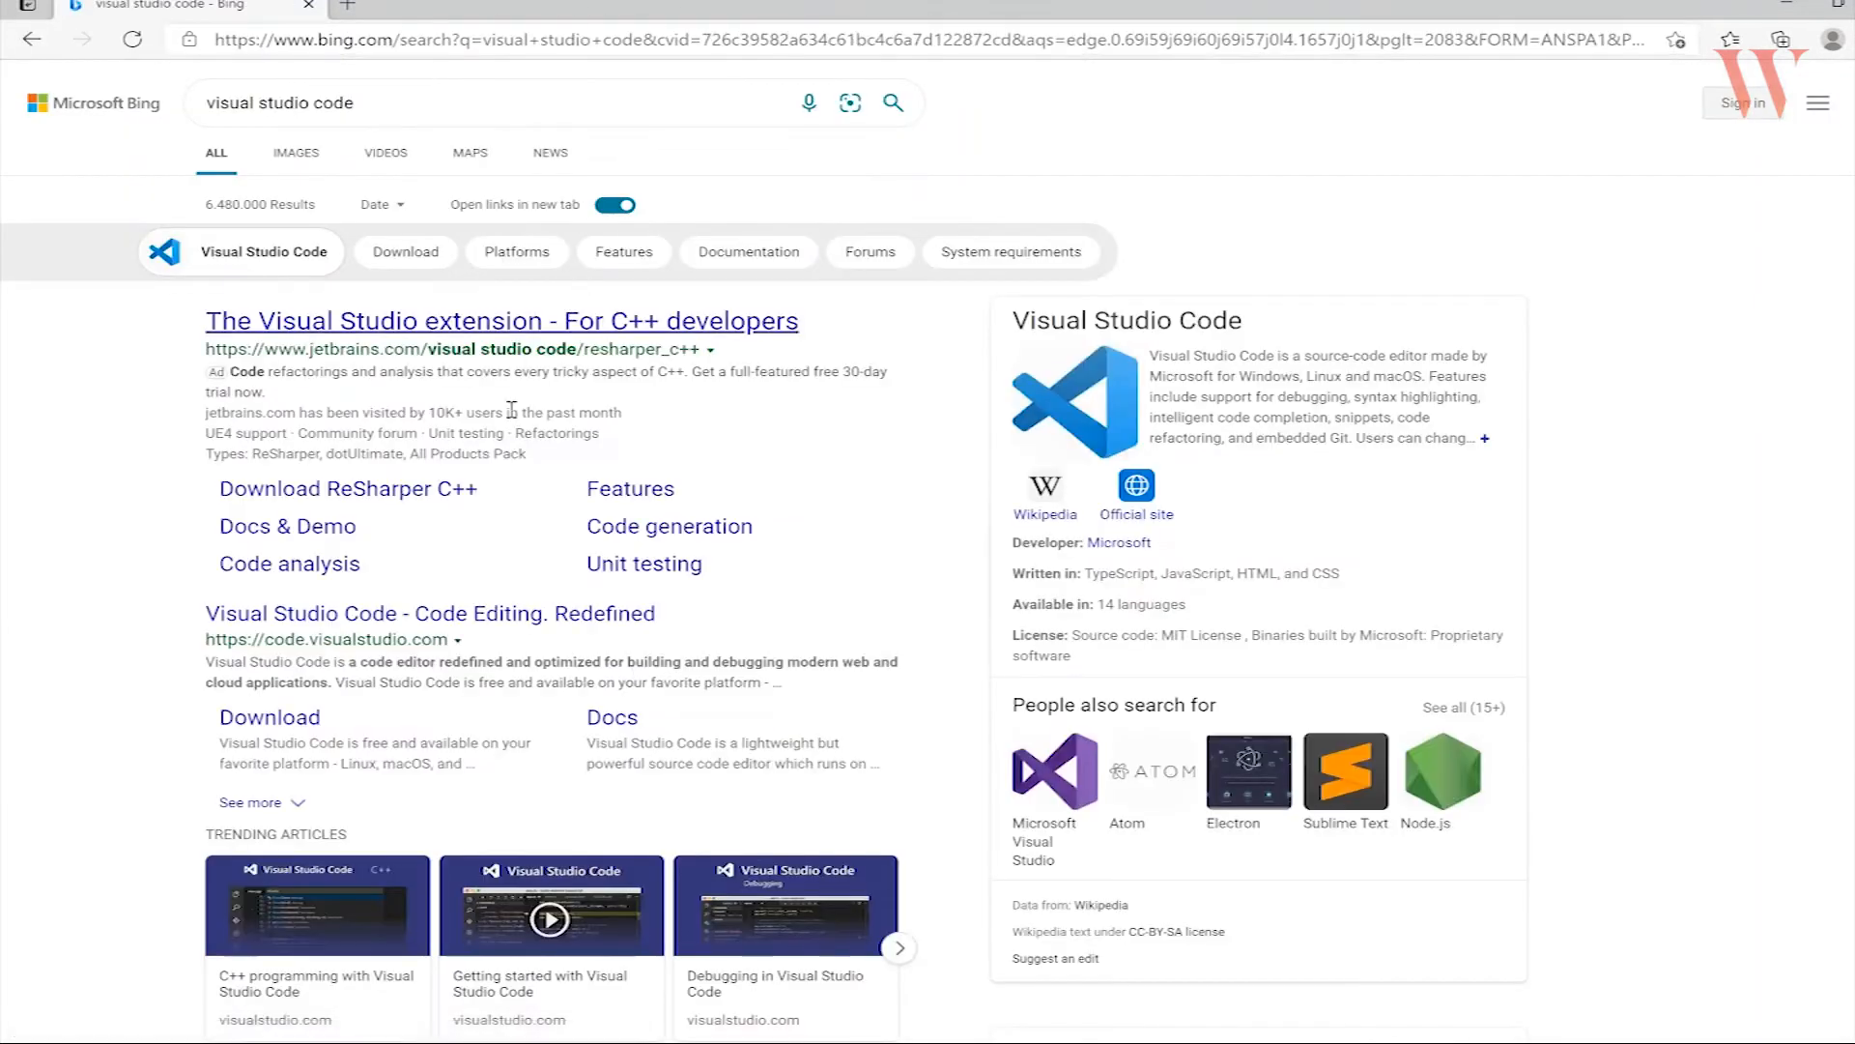
scroll(502, 645, down, 2)
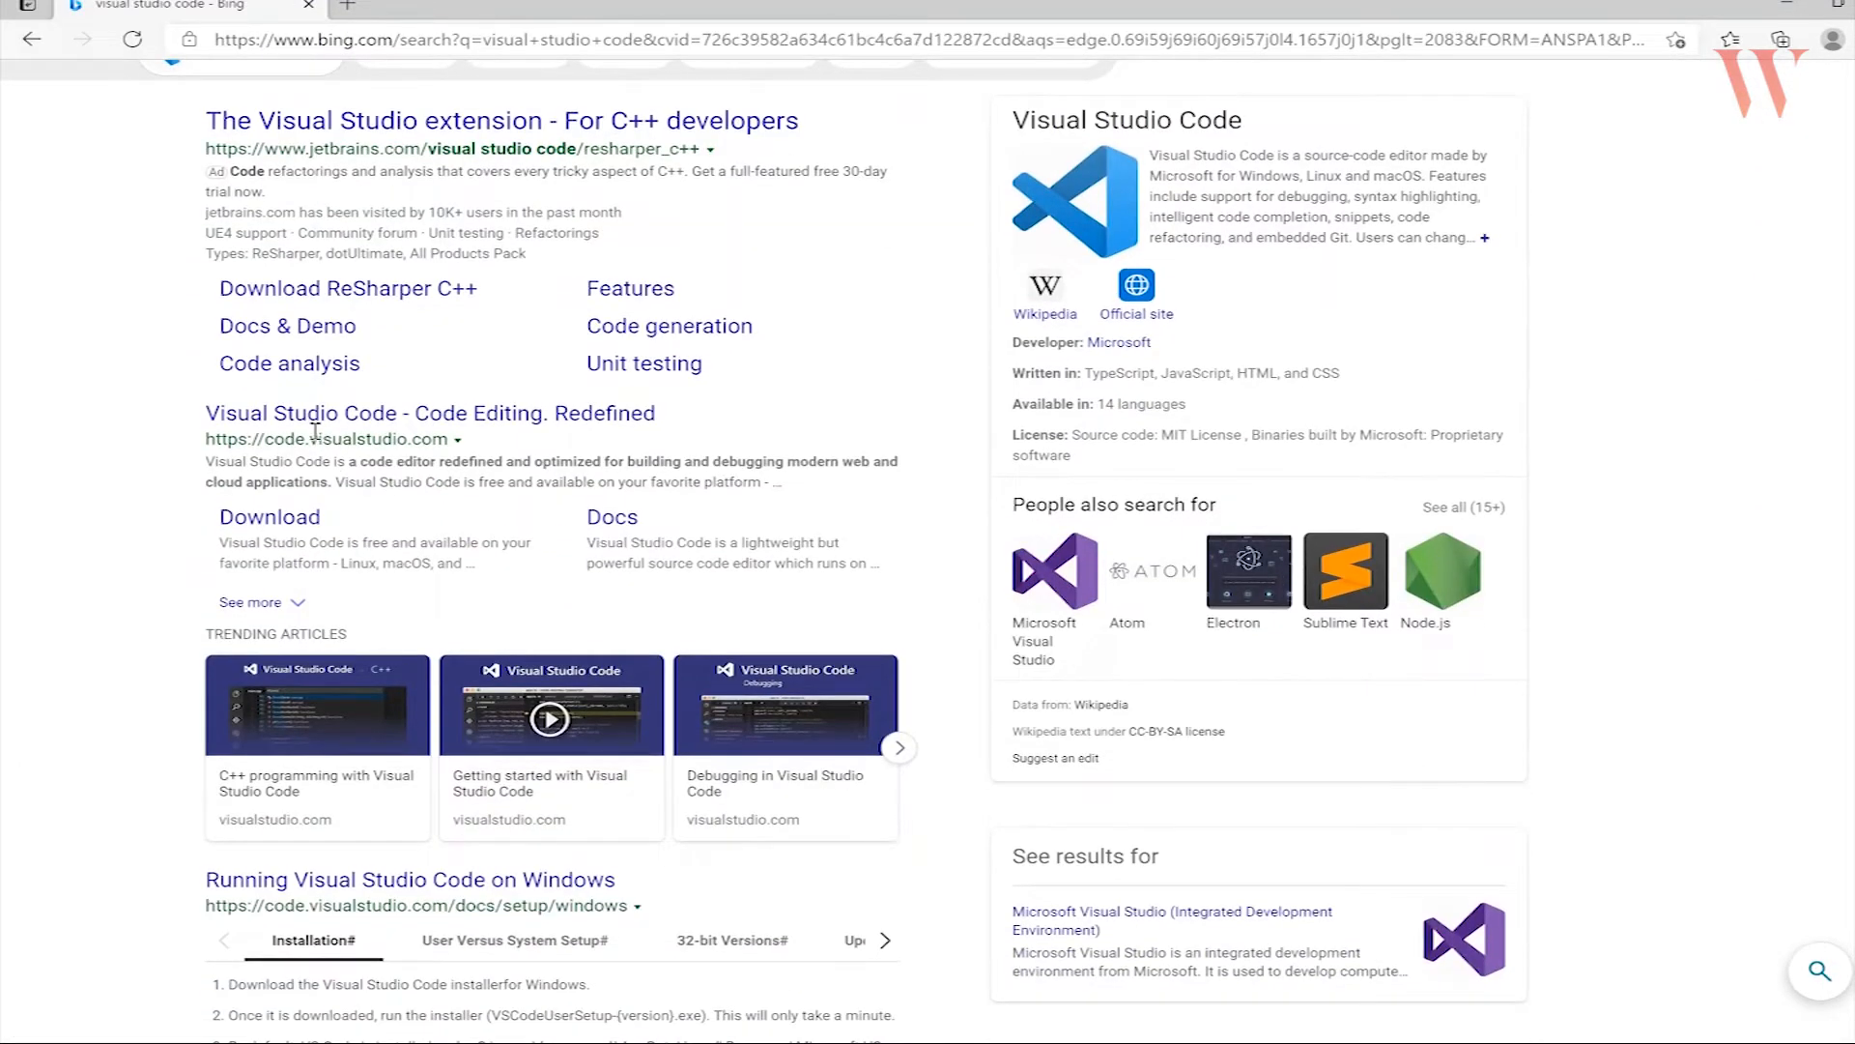
click(441, 418)
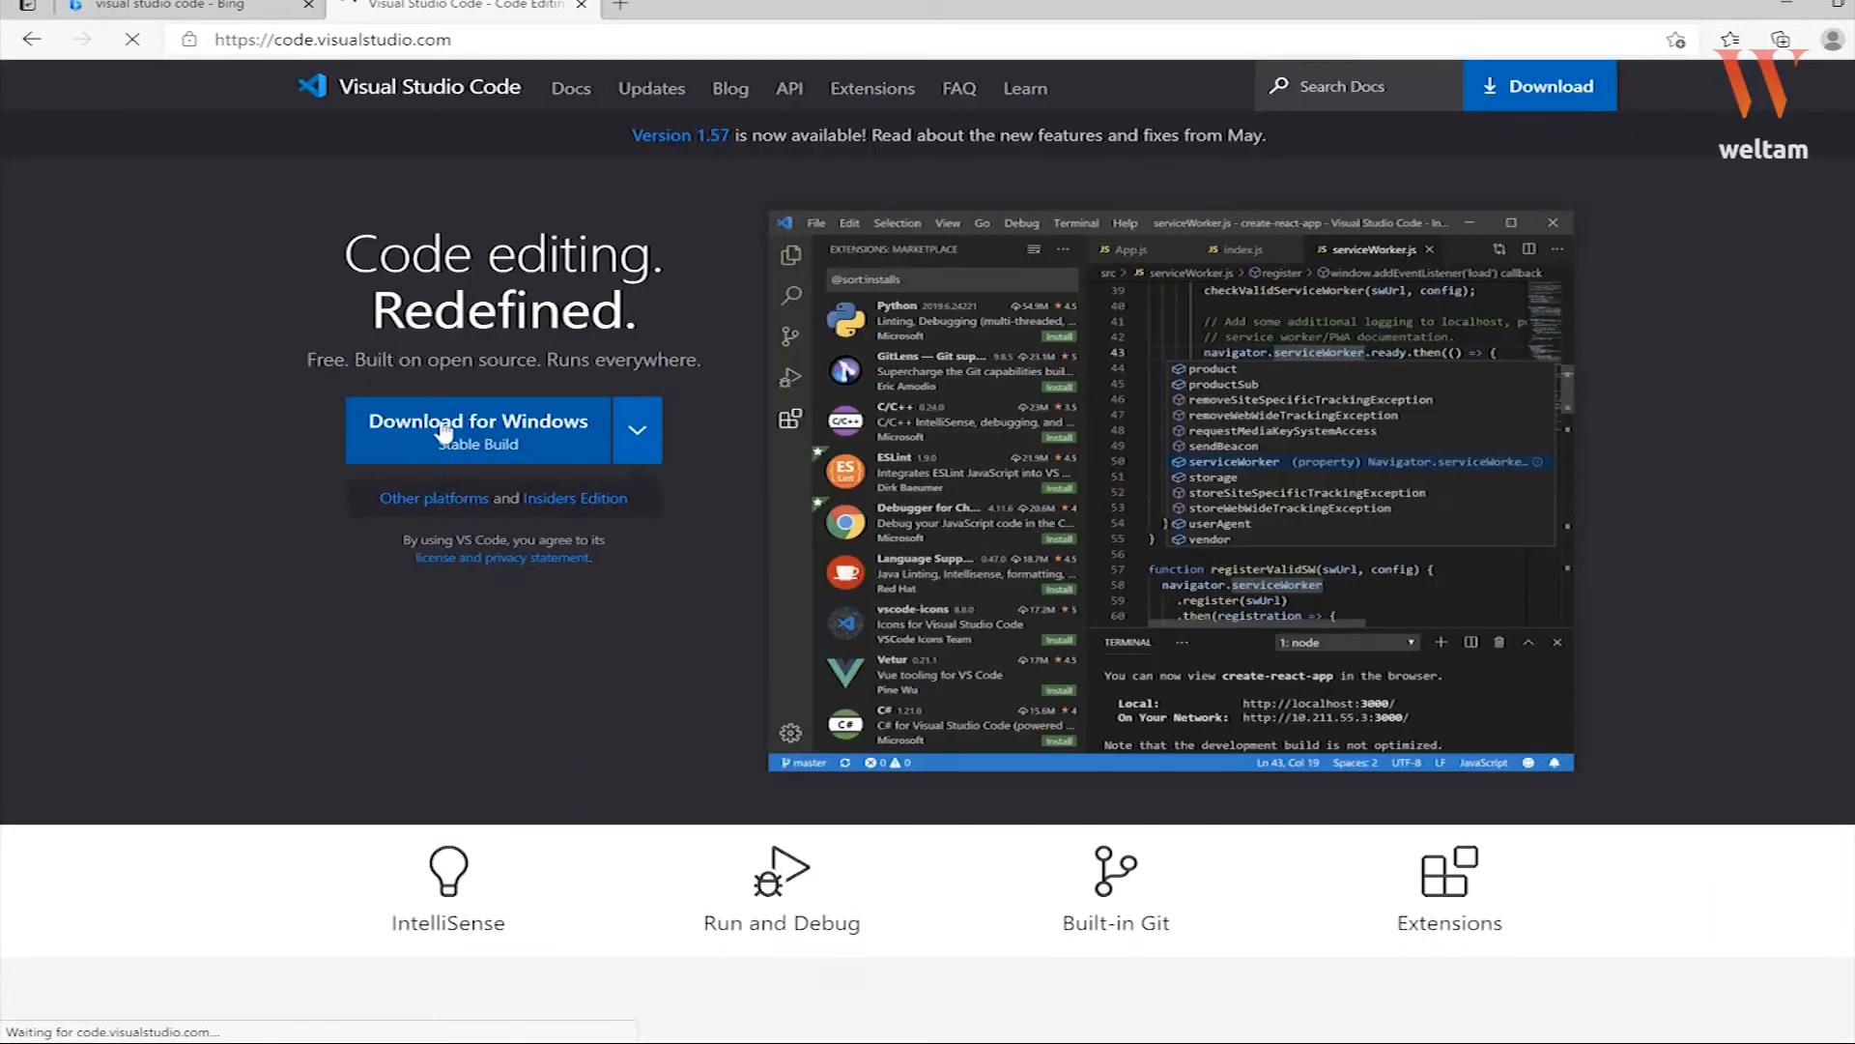
click(477, 448)
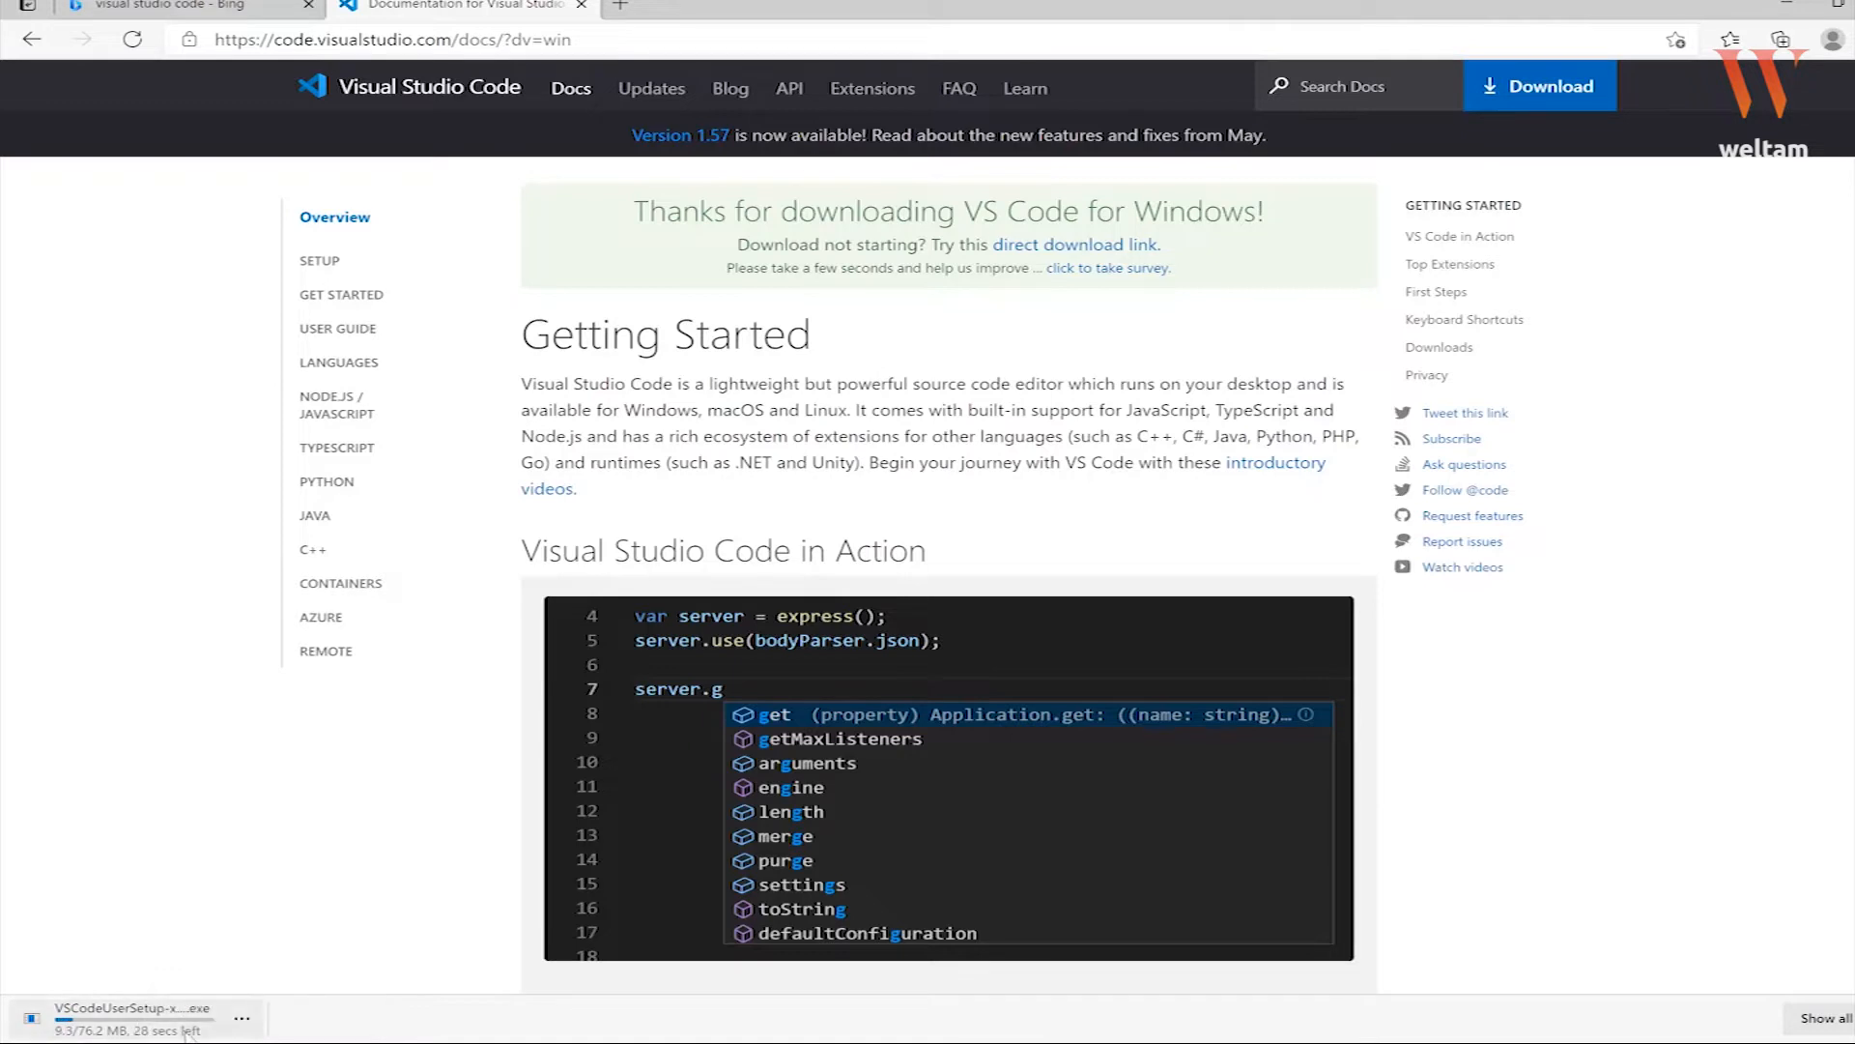
scroll(810, 522, down, 1)
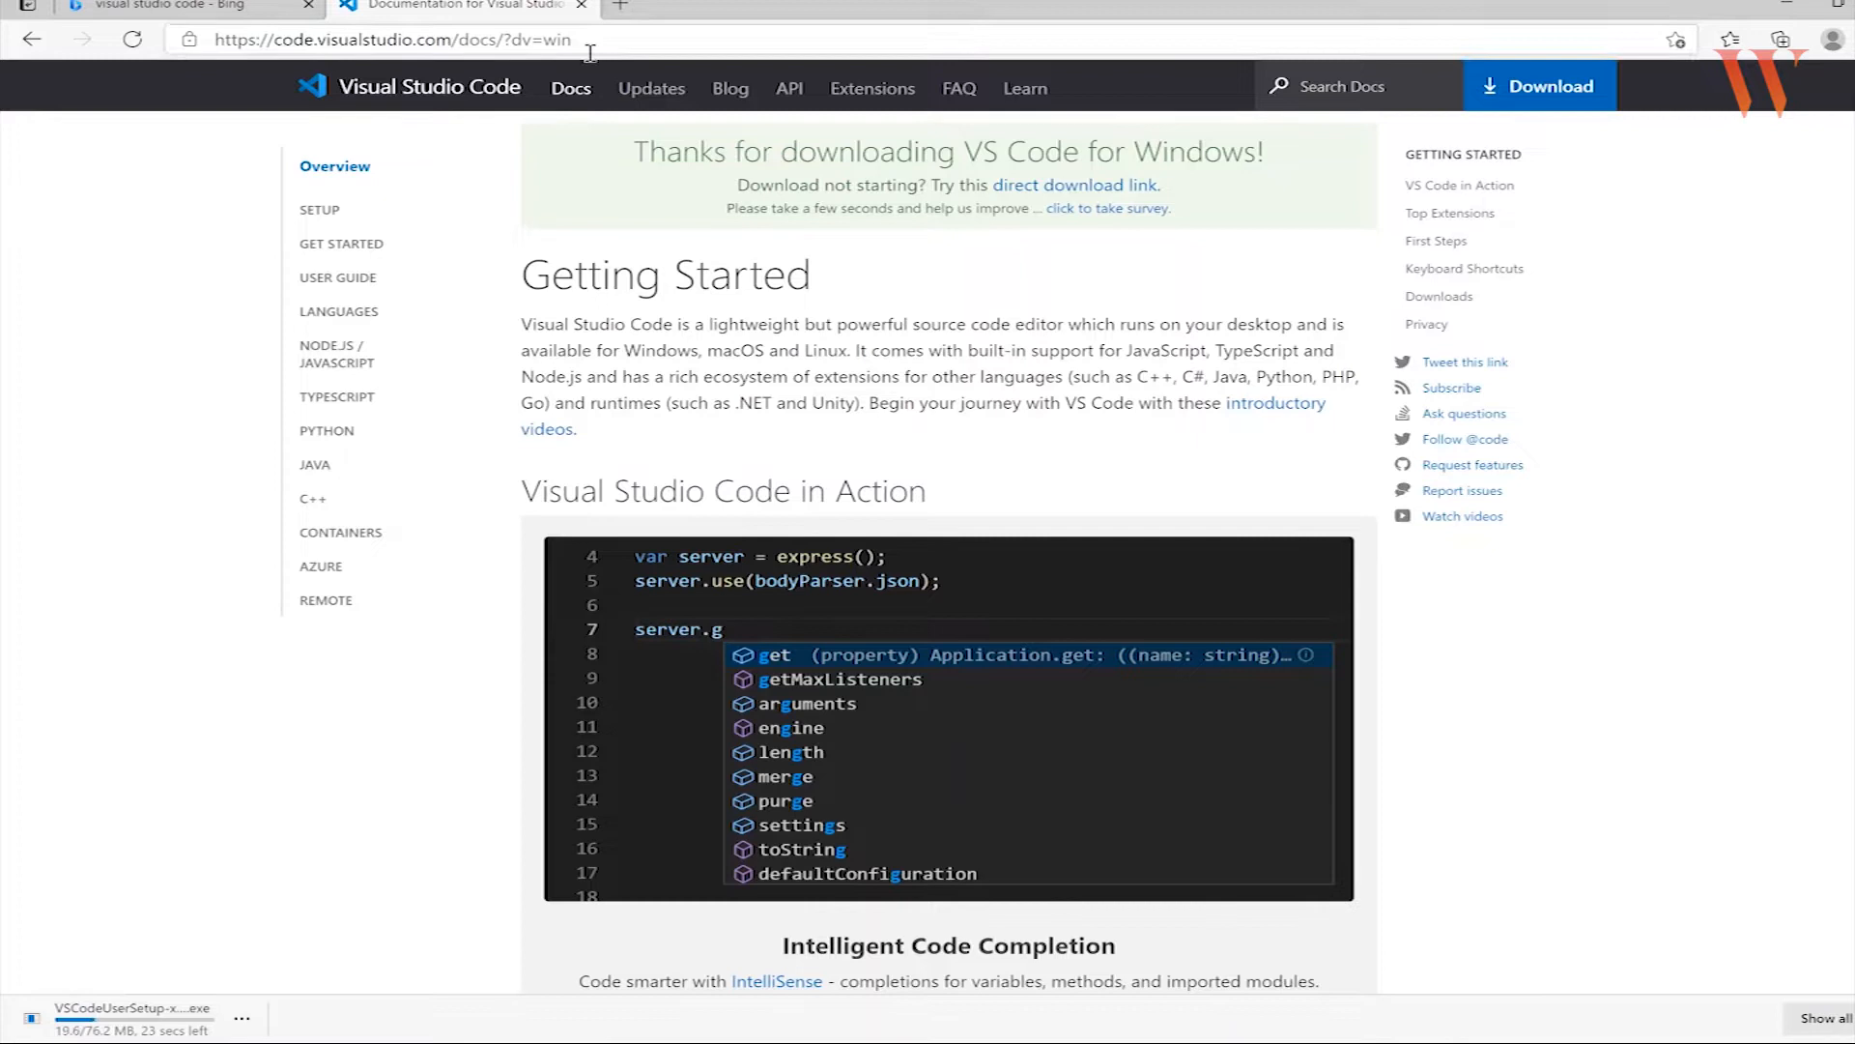
click(341, 250)
click(350, 499)
scroll(351, 507, down, 1)
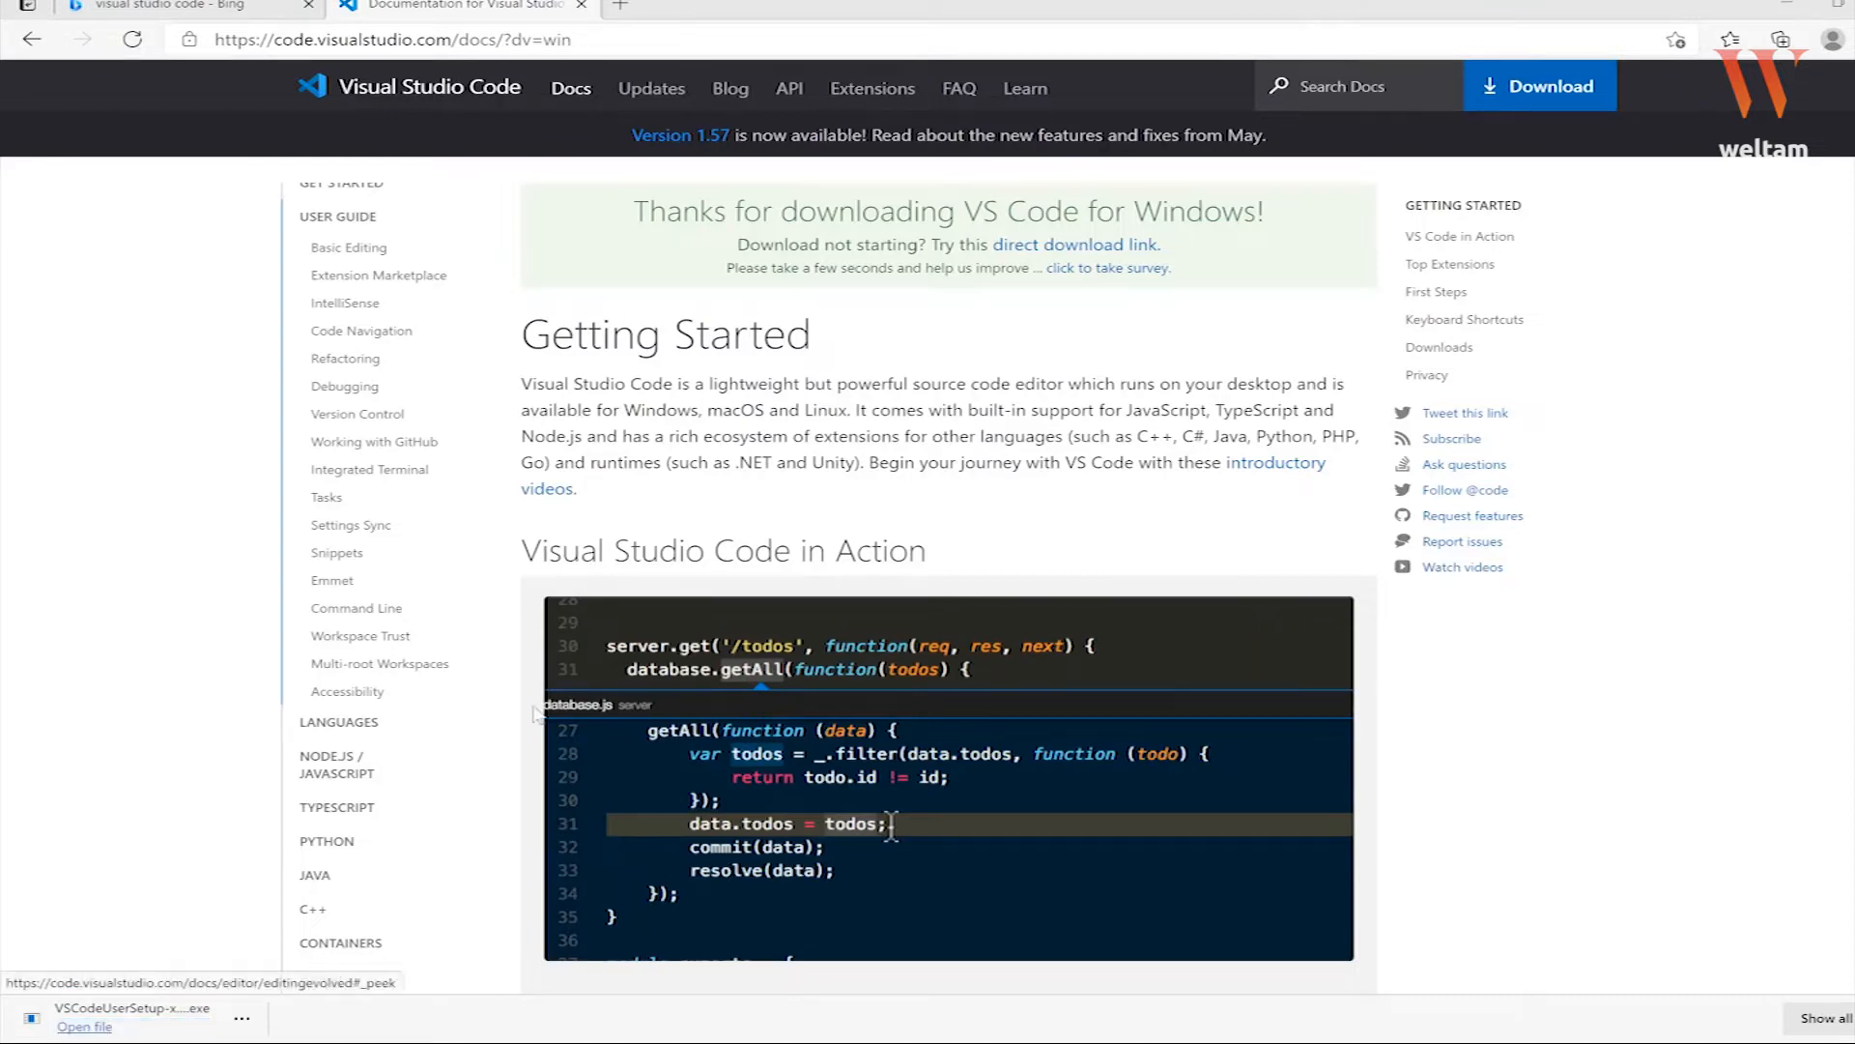
- Run the downloaded installer, accept the license agreement, and keep the default destination and Start Menu folder
click(85, 1027)
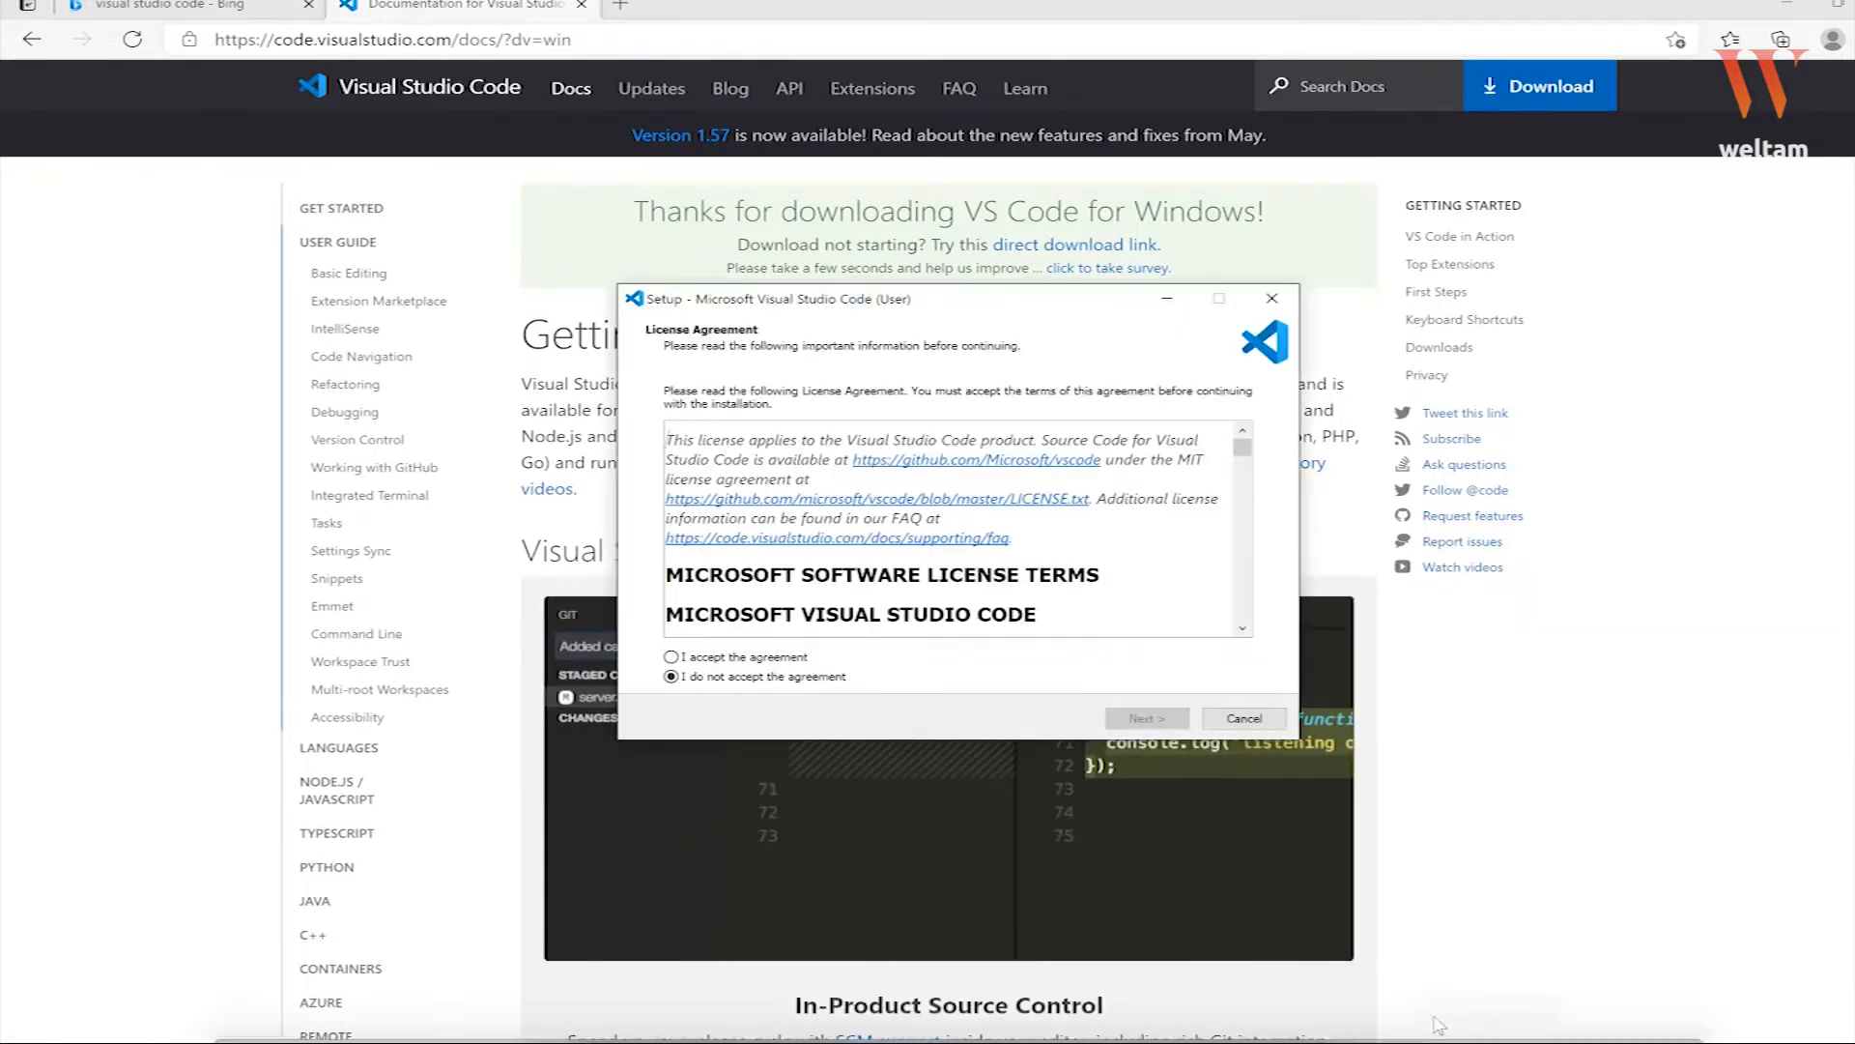
click(808, 658)
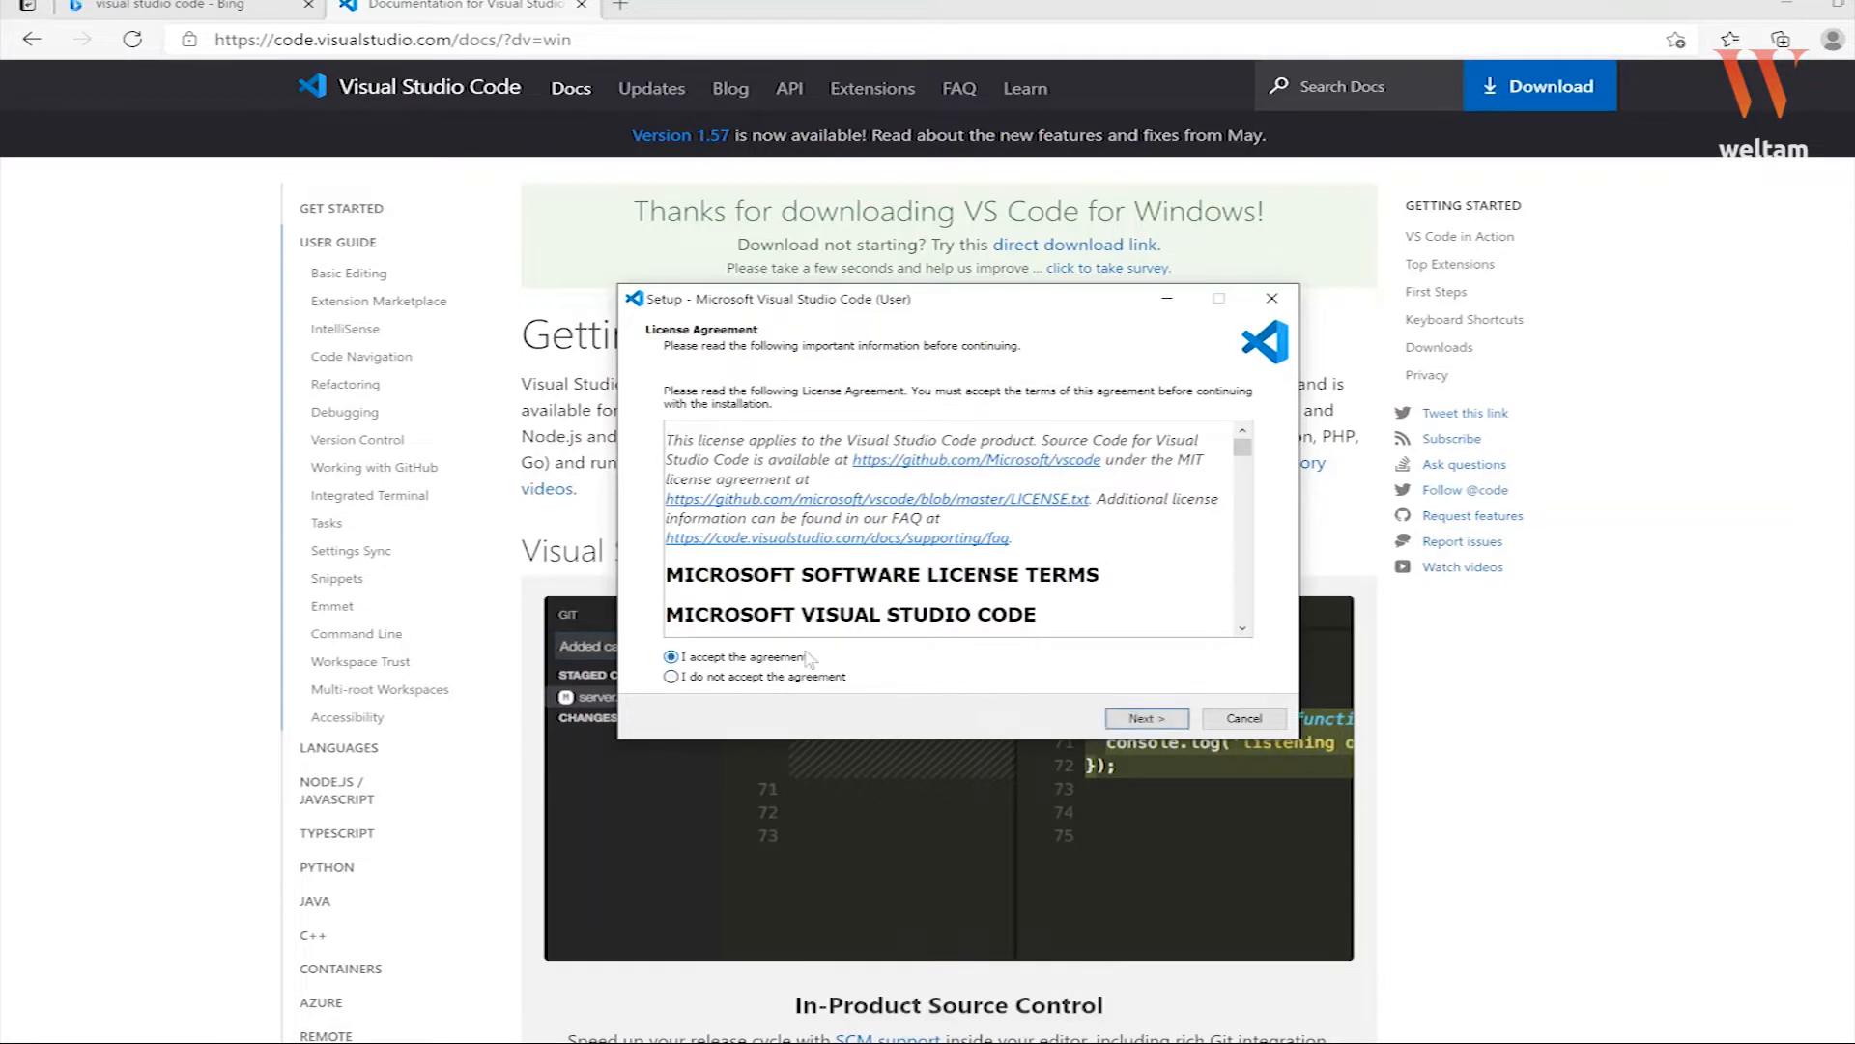
click(1150, 718)
click(1150, 718)
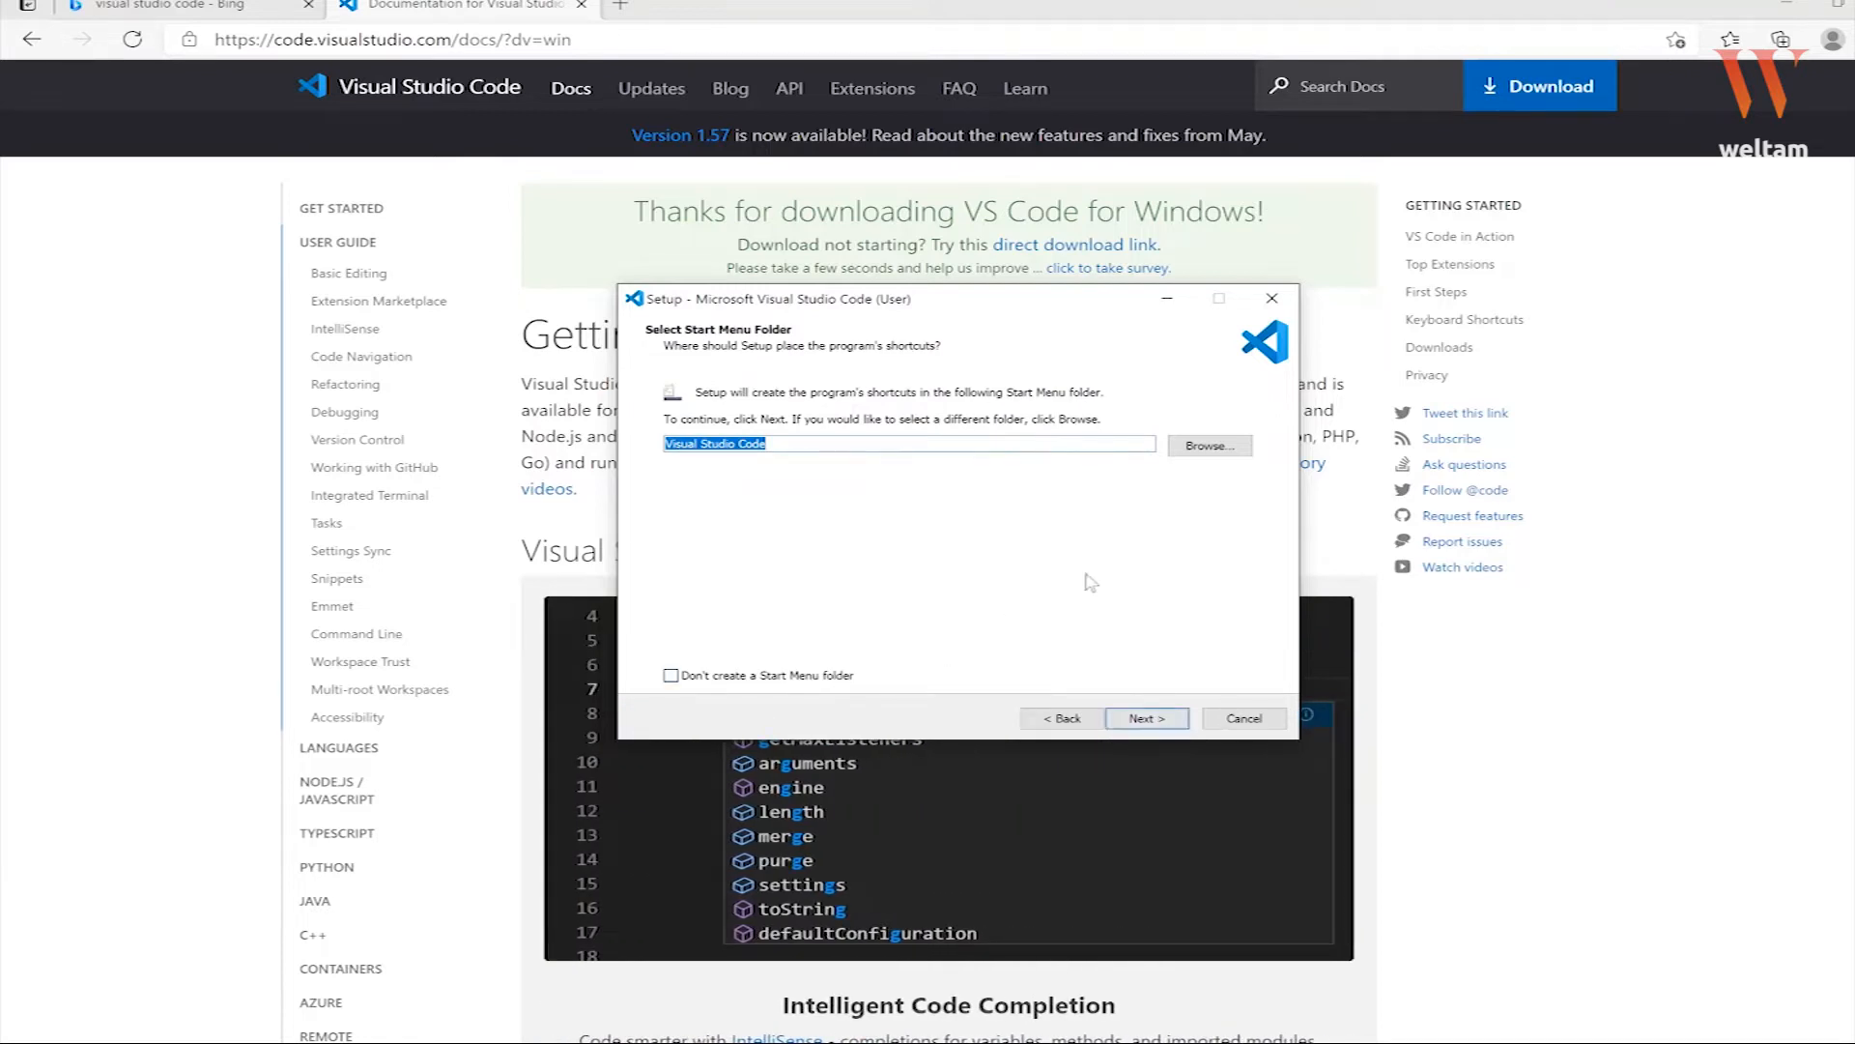
click(1156, 721)
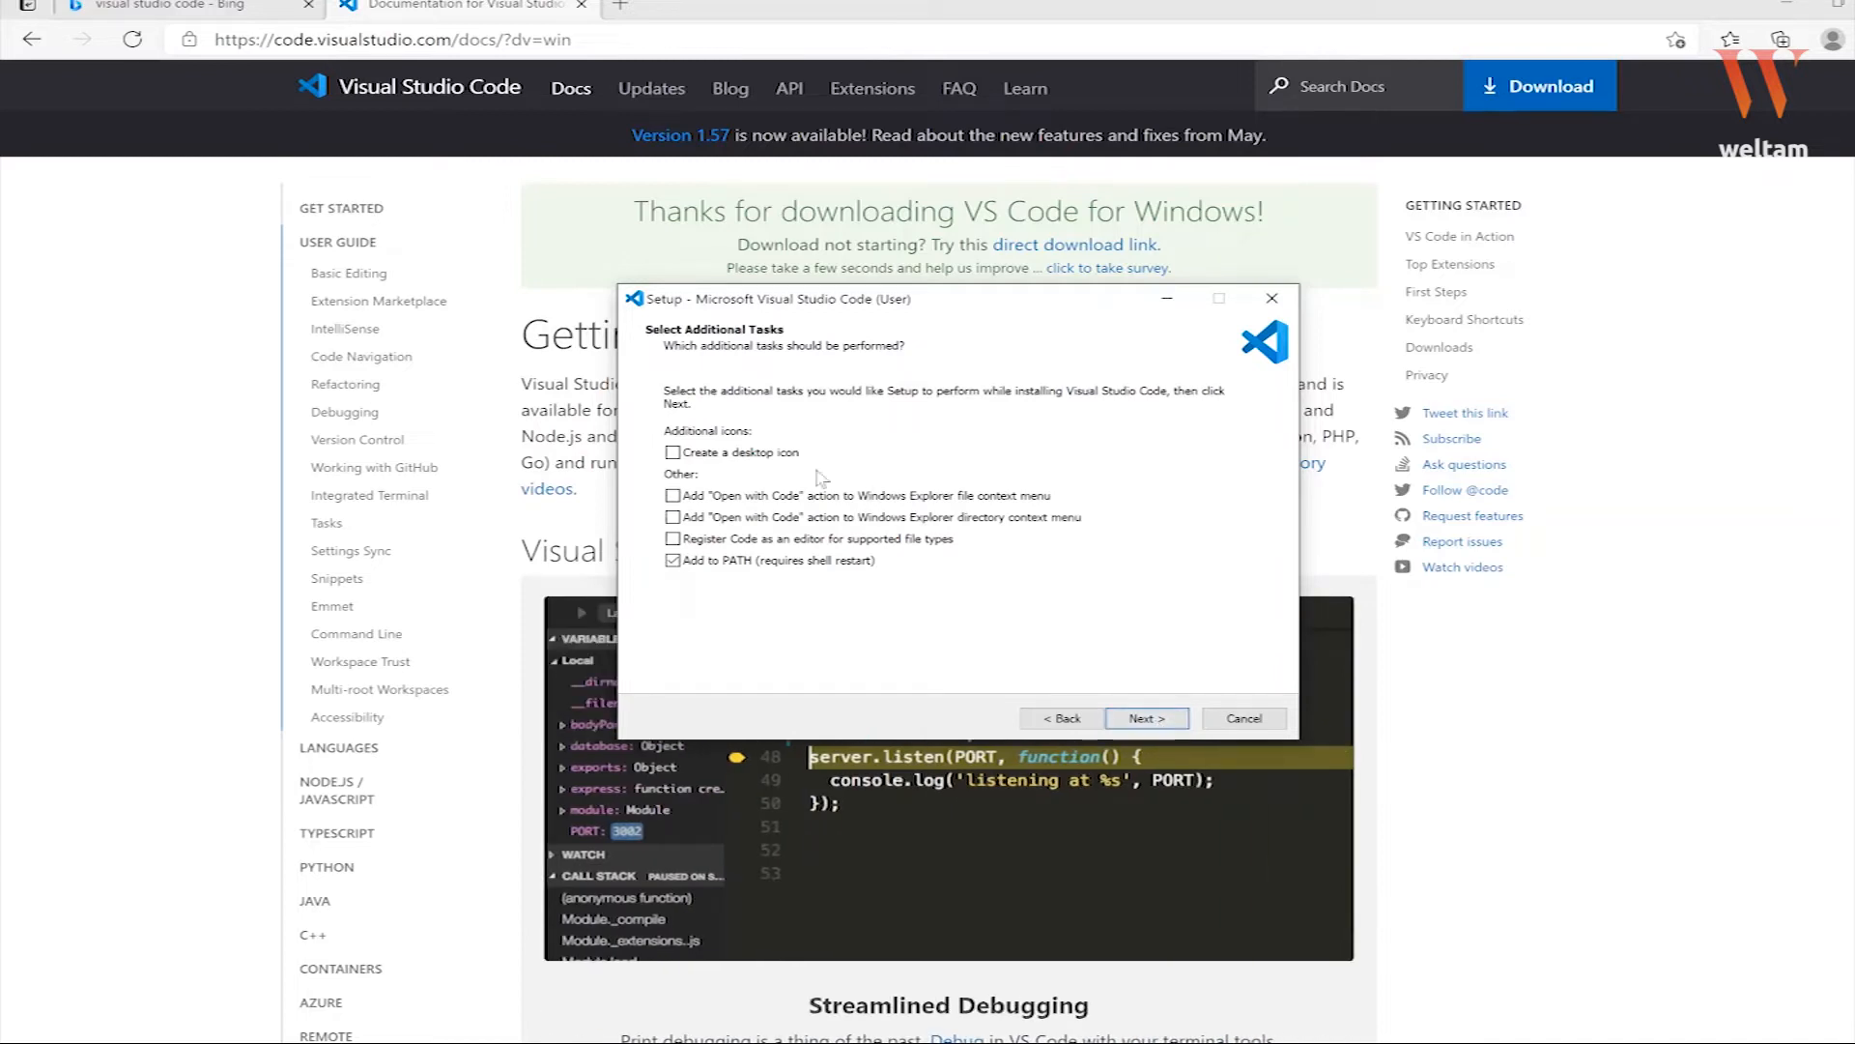
- Enable the desktop icon, both "Open with Code" actions and editor registration alongside Add to PATH, and run the installation
click(766, 517)
click(775, 540)
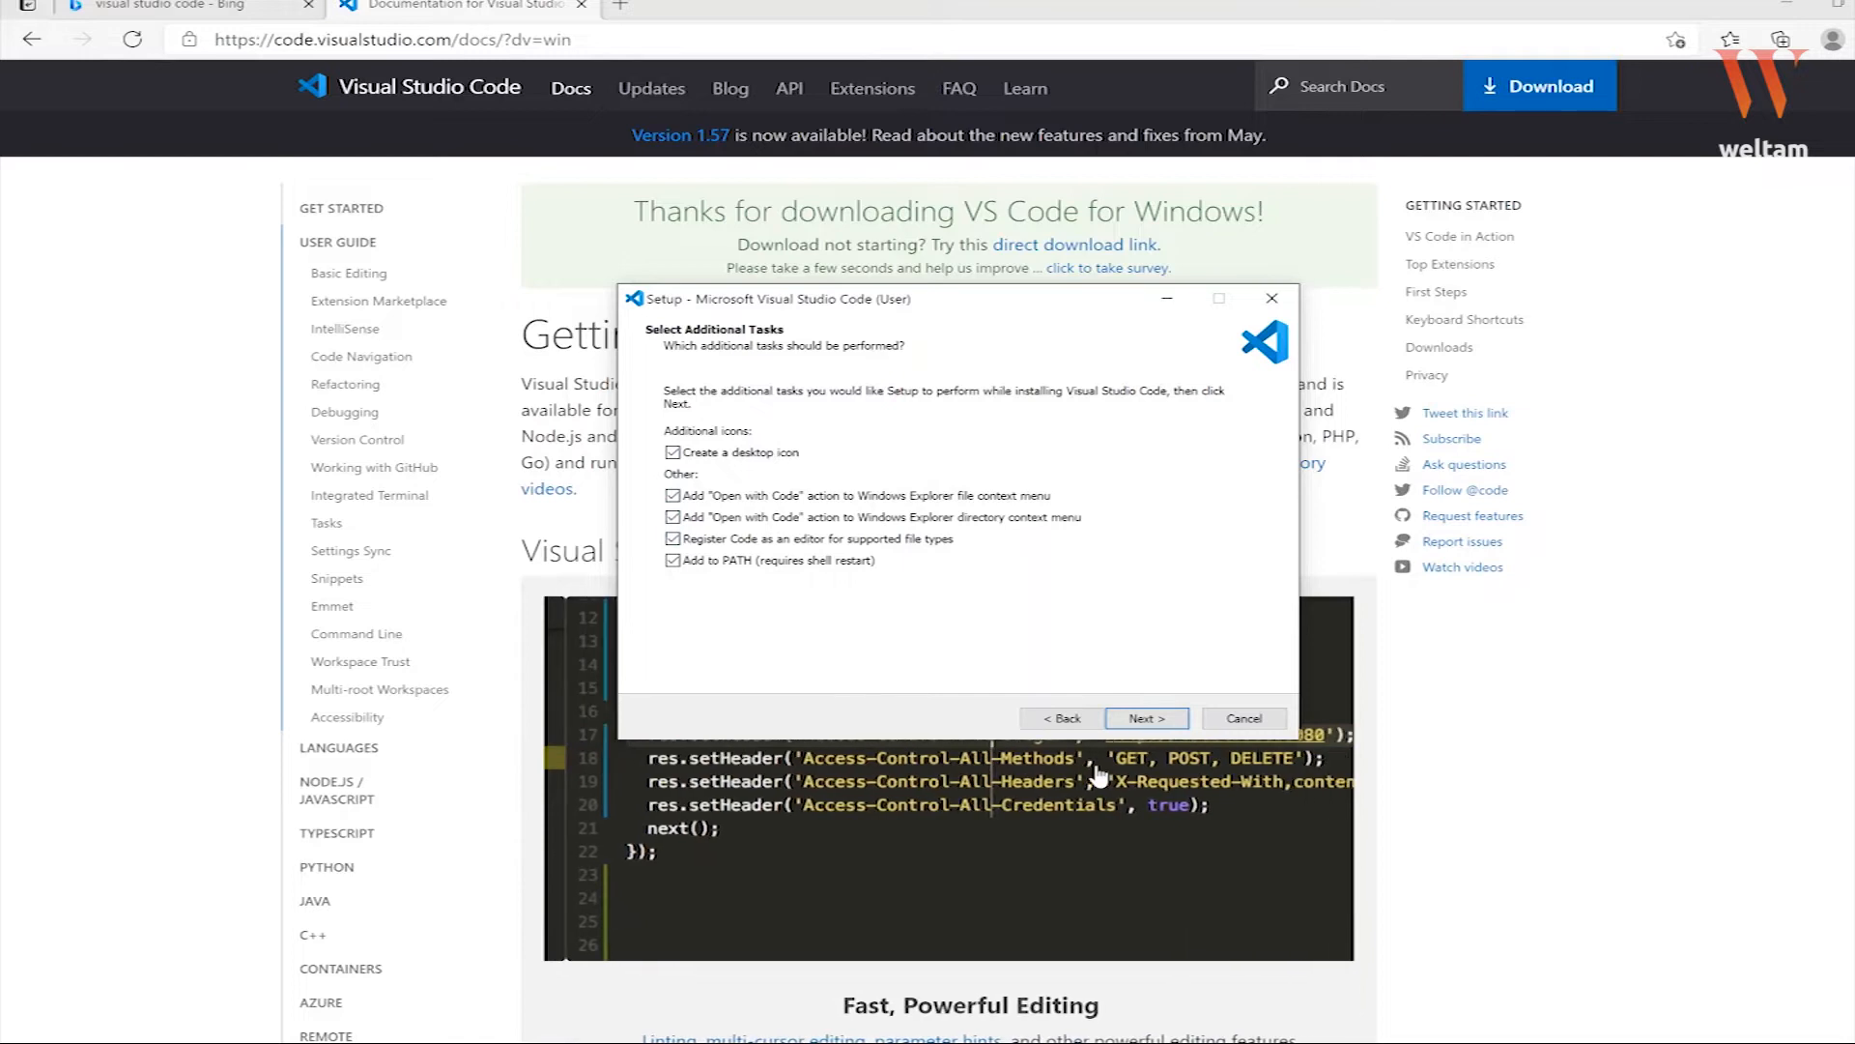
click(1148, 720)
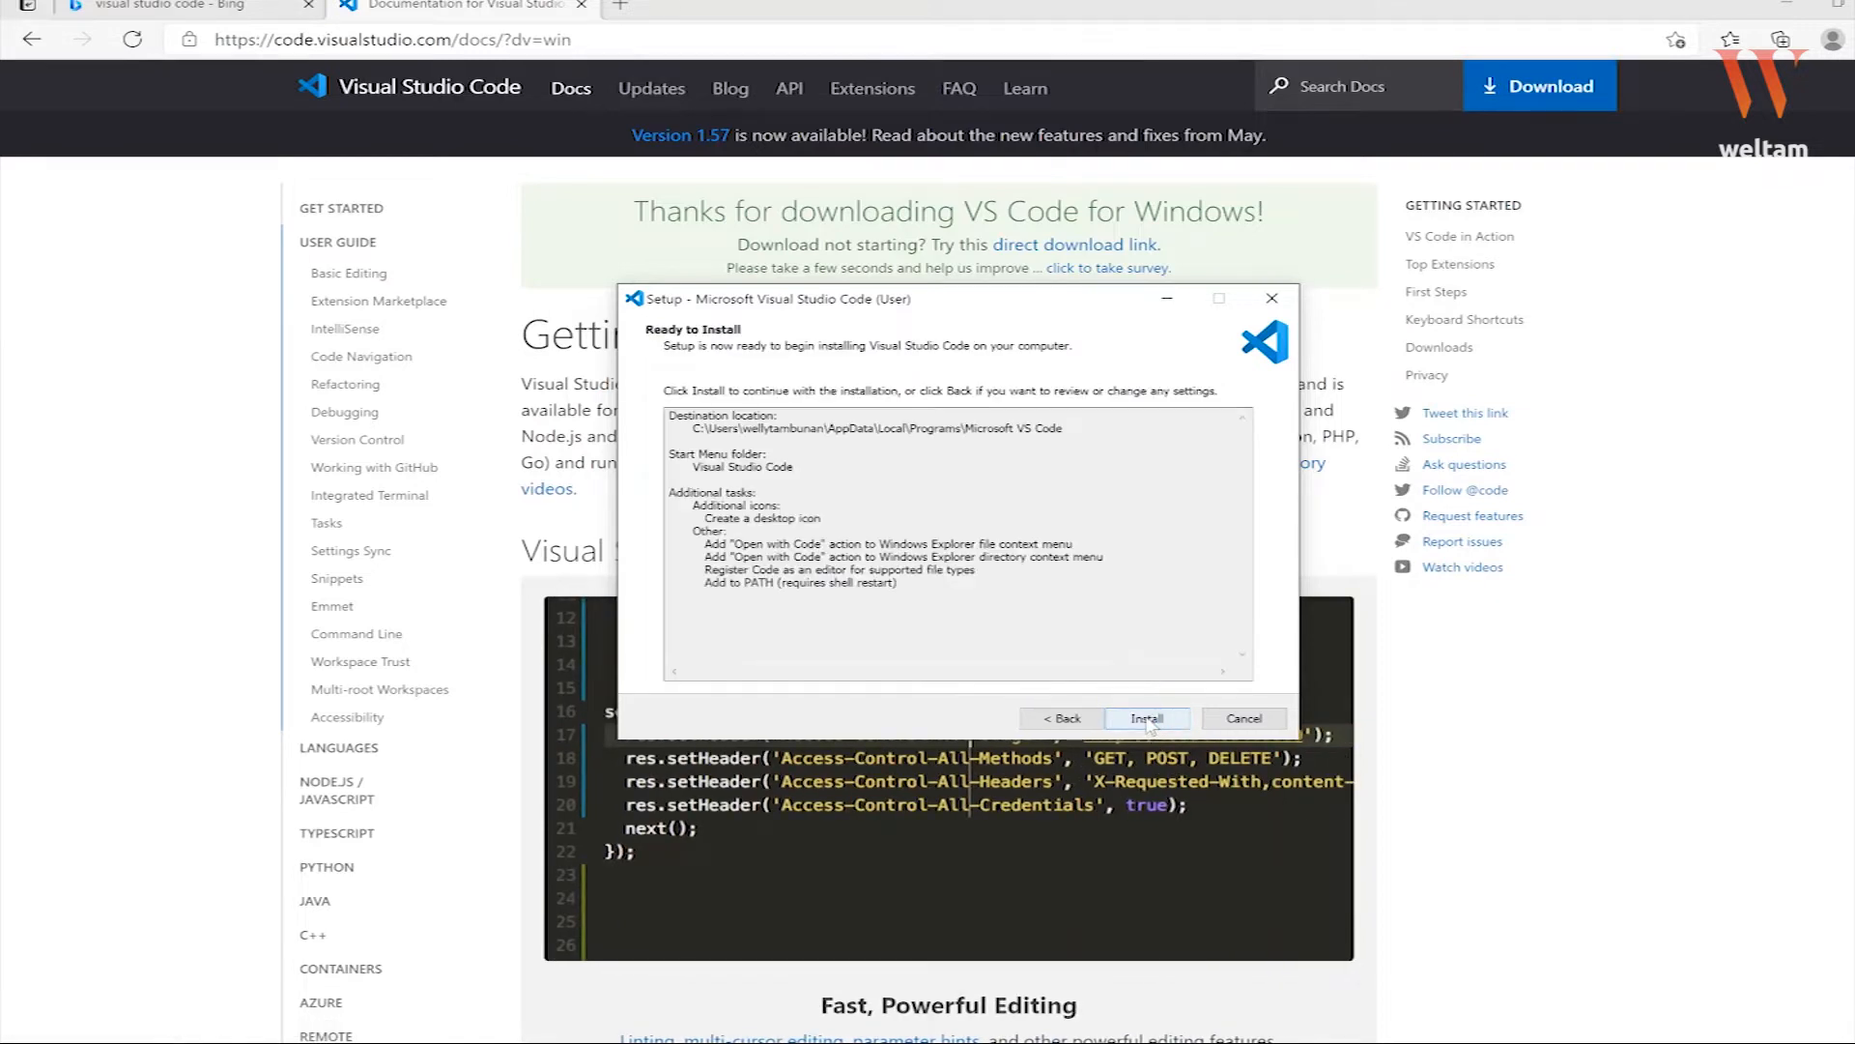
click(1147, 719)
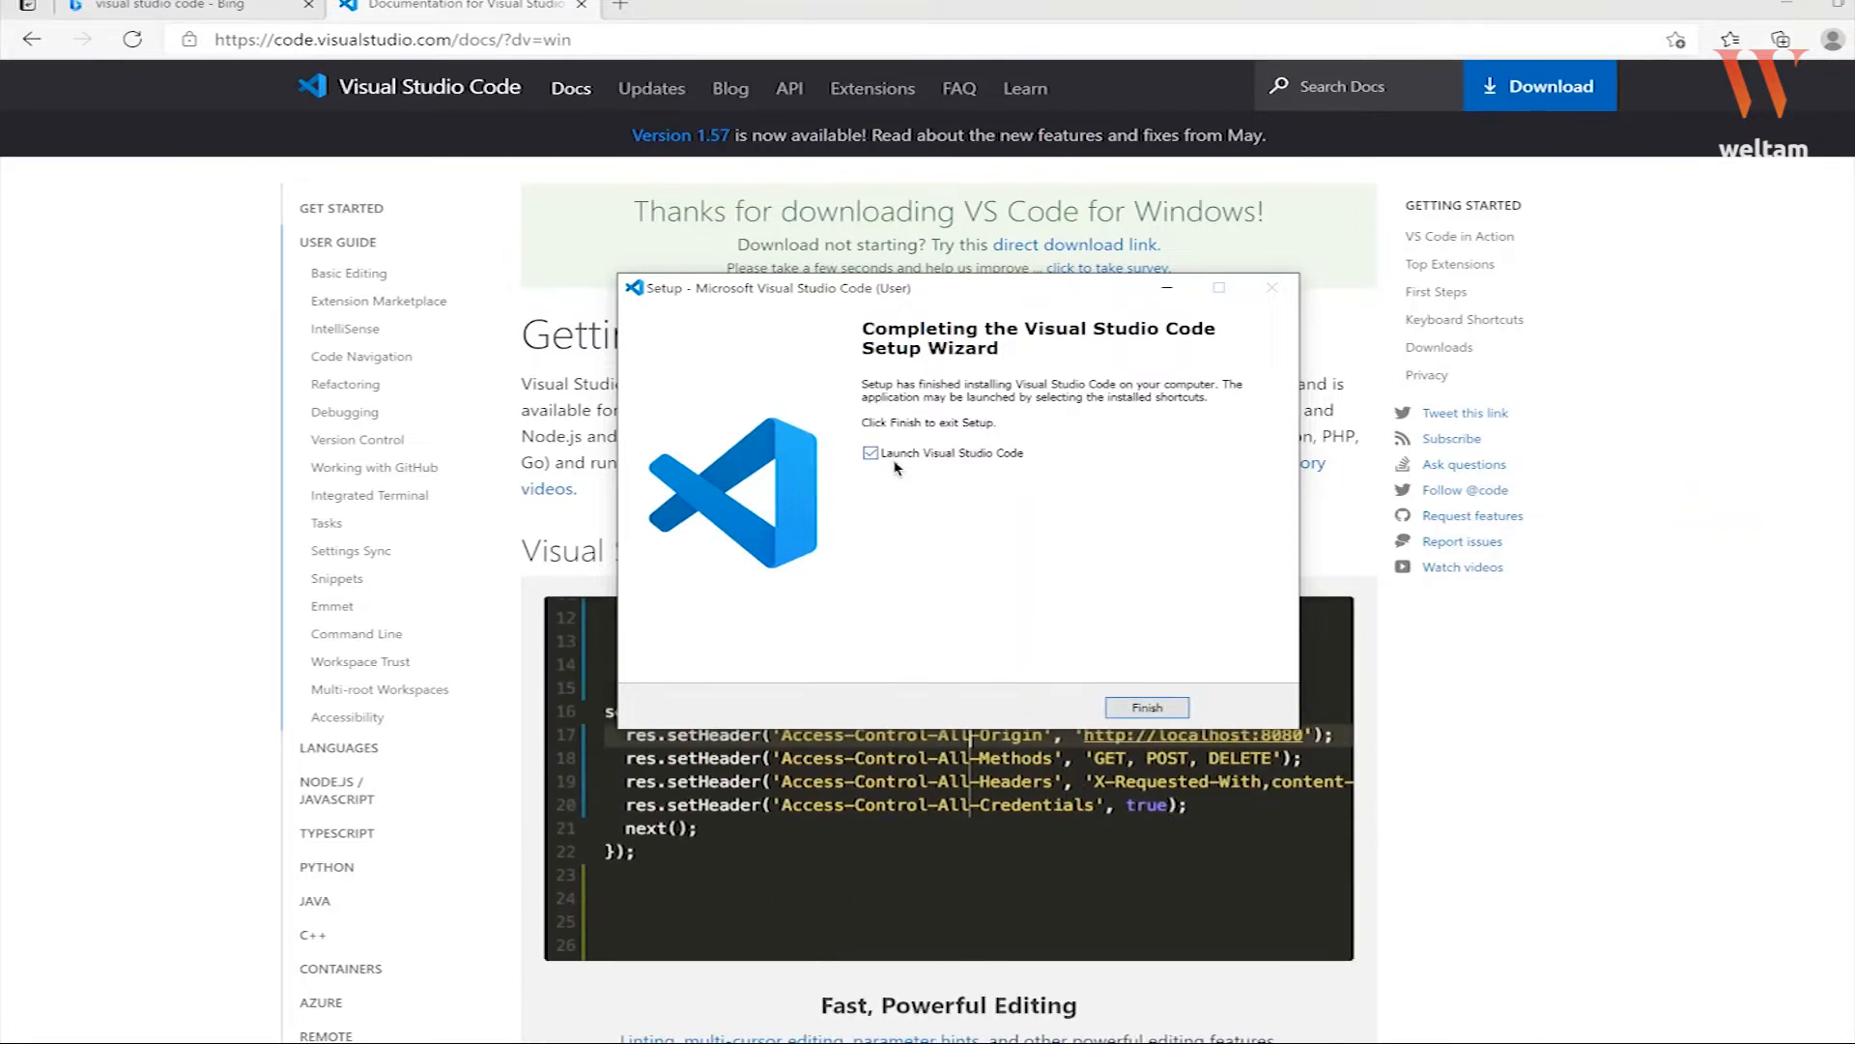
- Finish the setup with Launch Visual Studio Code enabled and maximize the editor window
click(1144, 716)
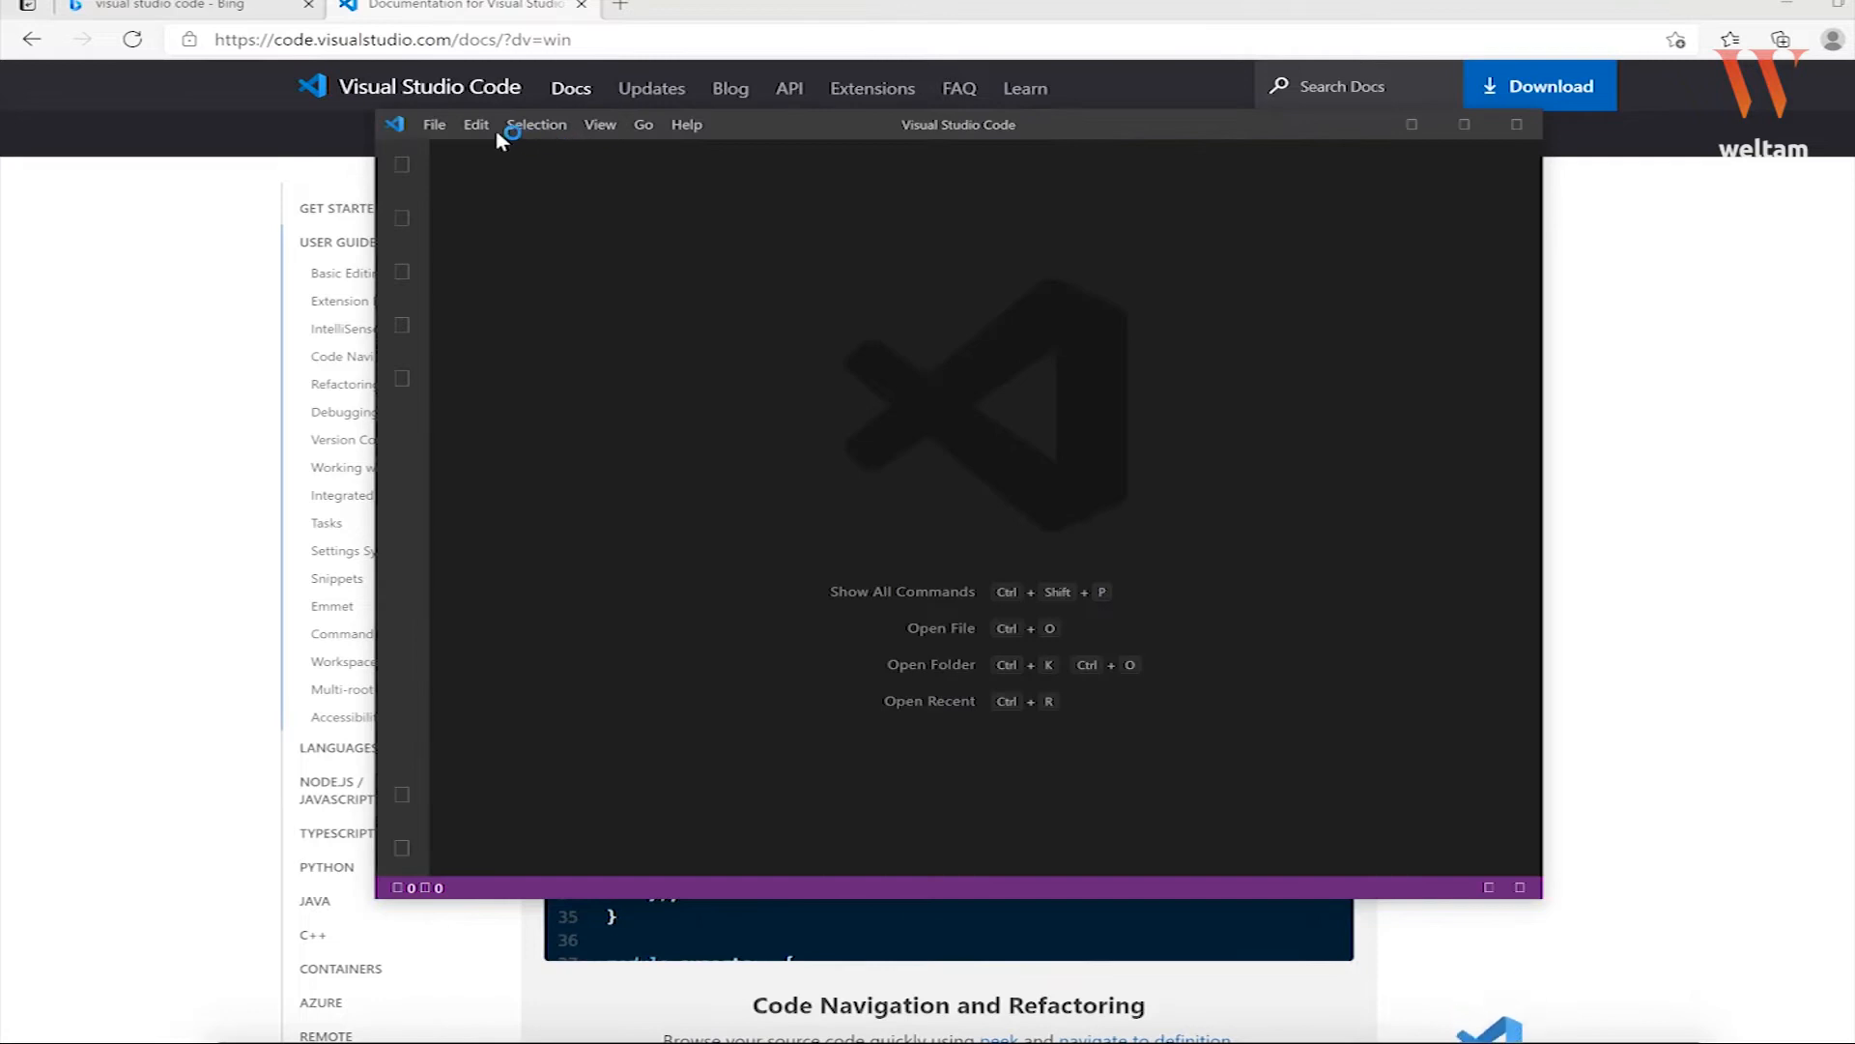
click(1464, 121)
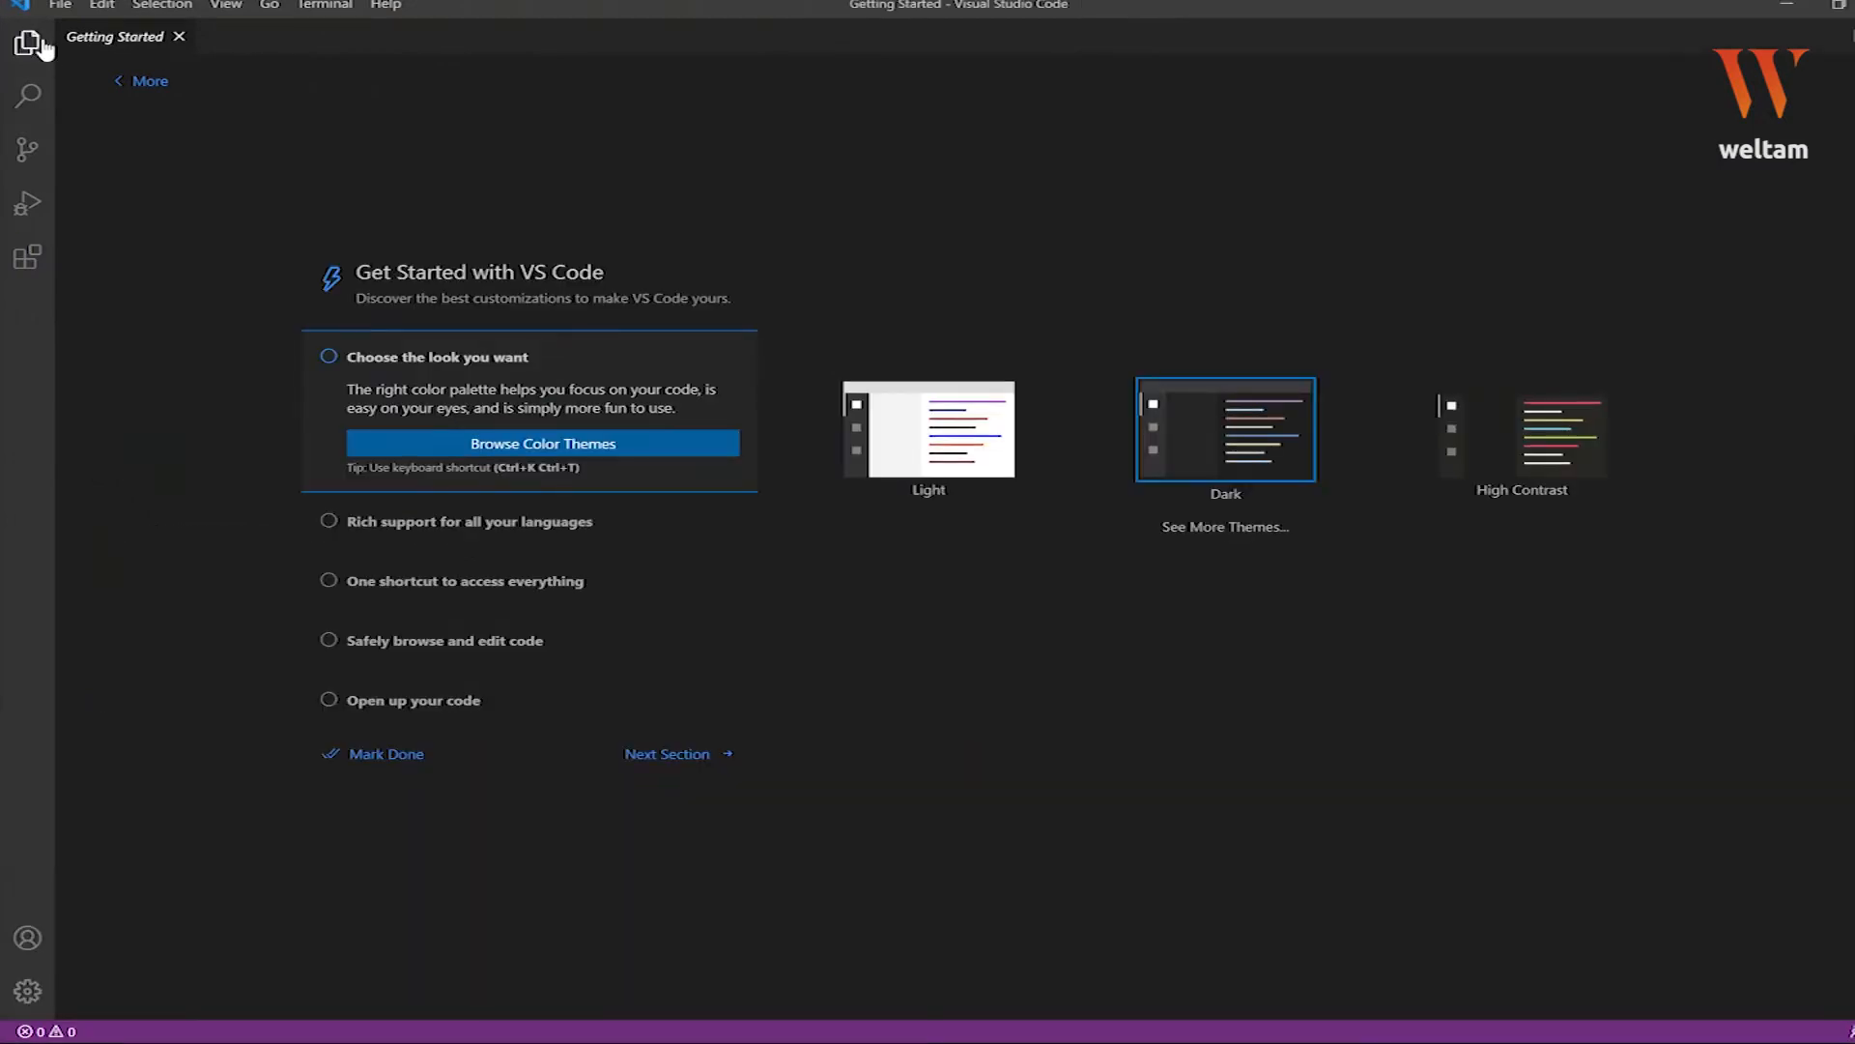
click(44, 48)
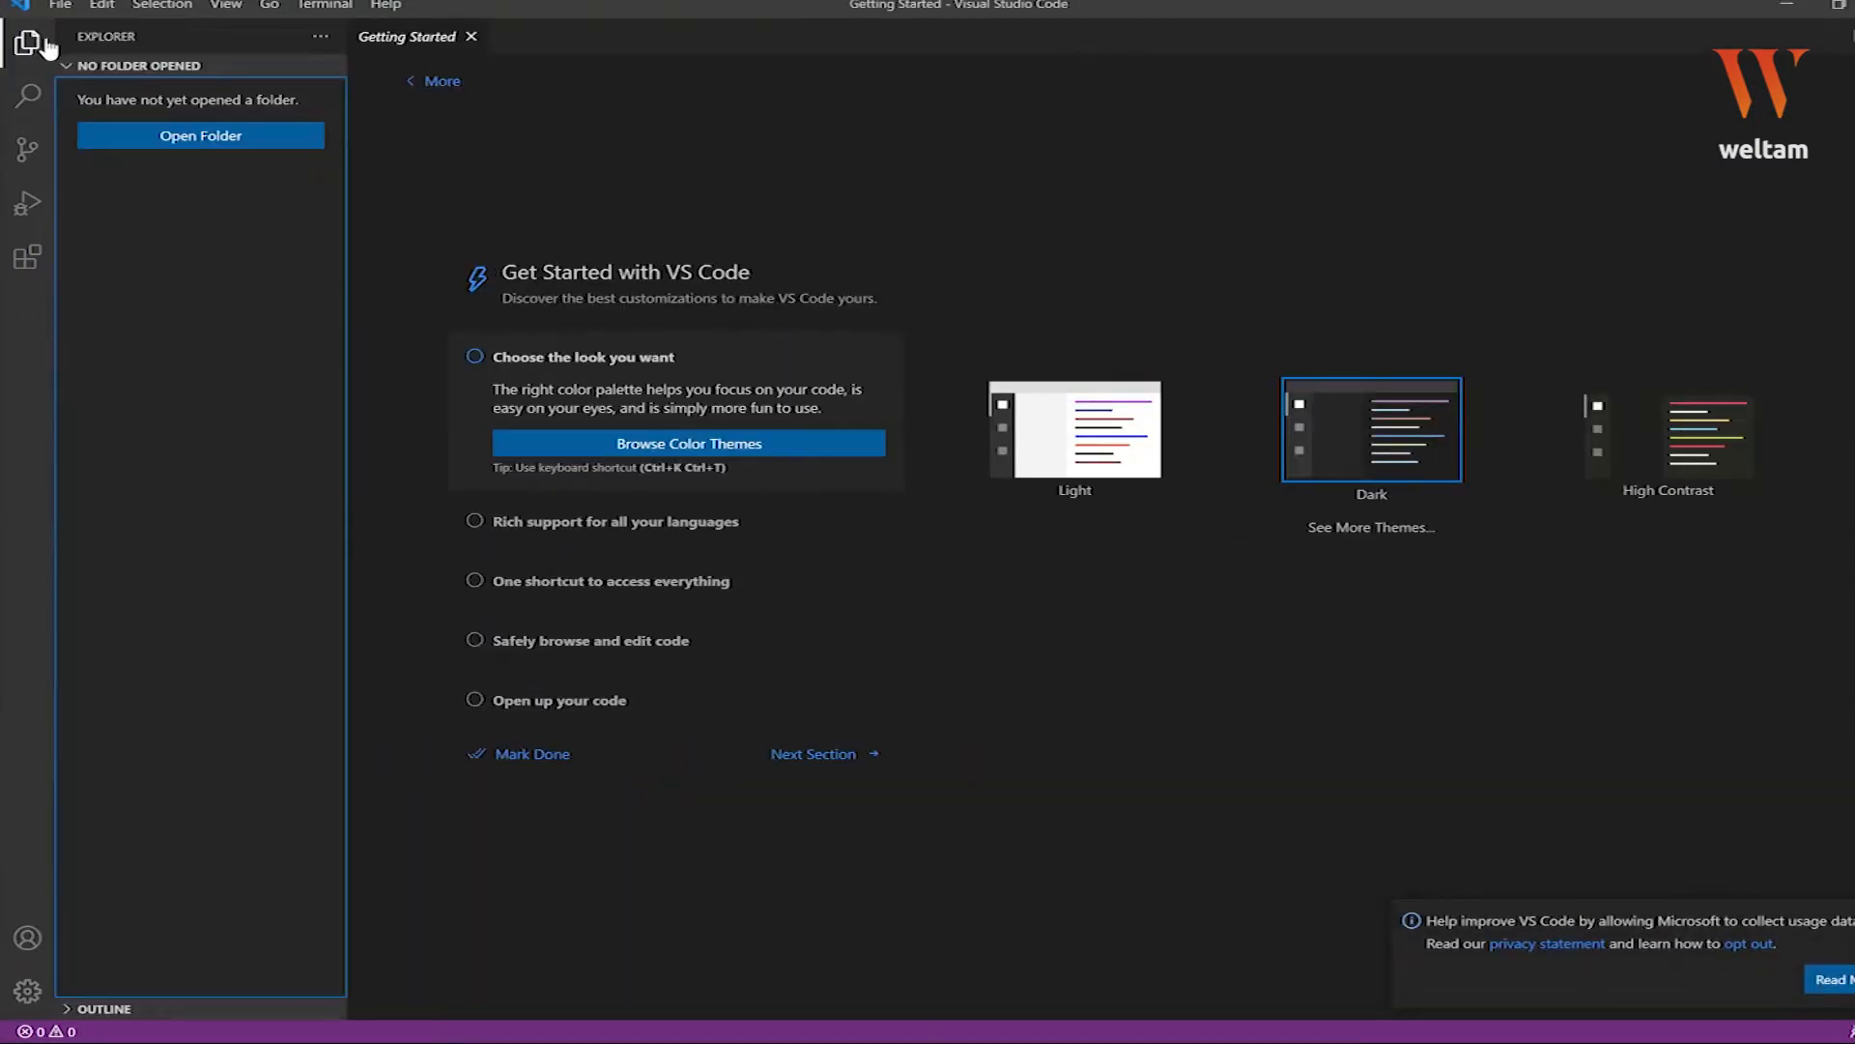
click(183, 143)
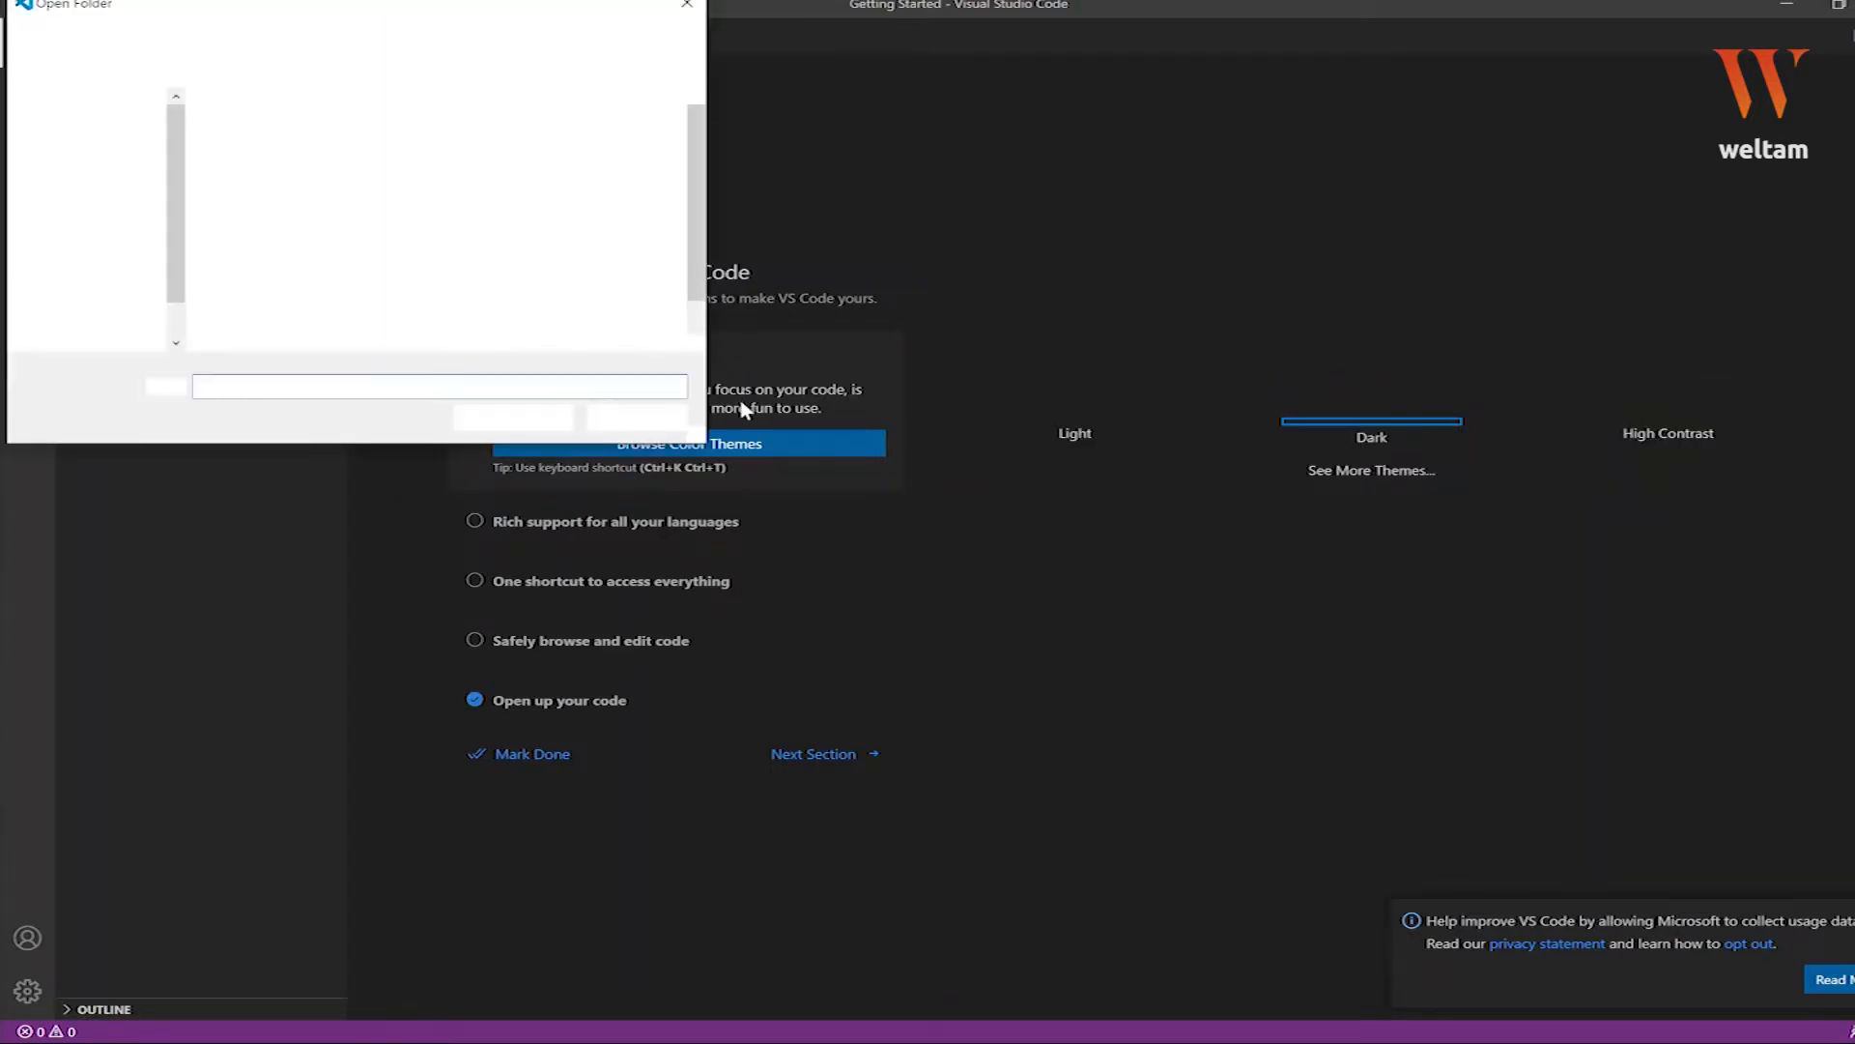
click(690, 8)
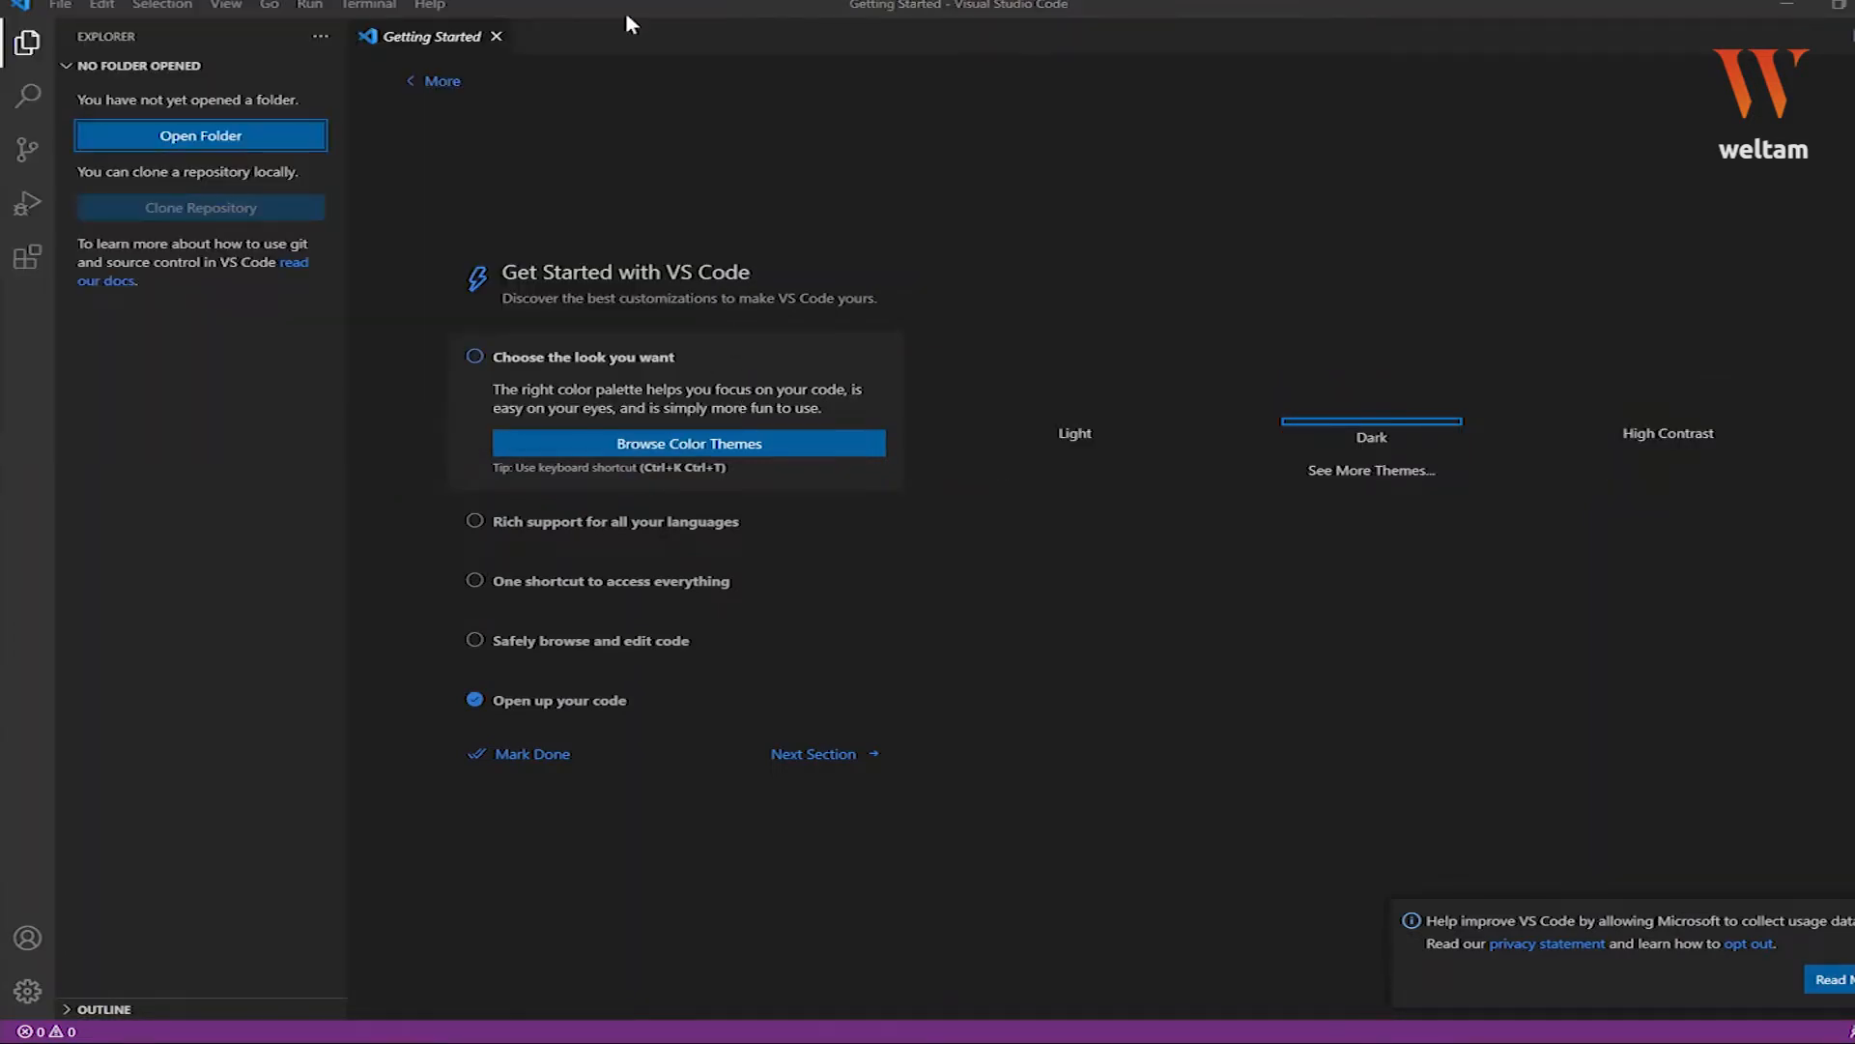
- Open a new terminal in the editor and enlarge its area to about half the window height
click(380, 8)
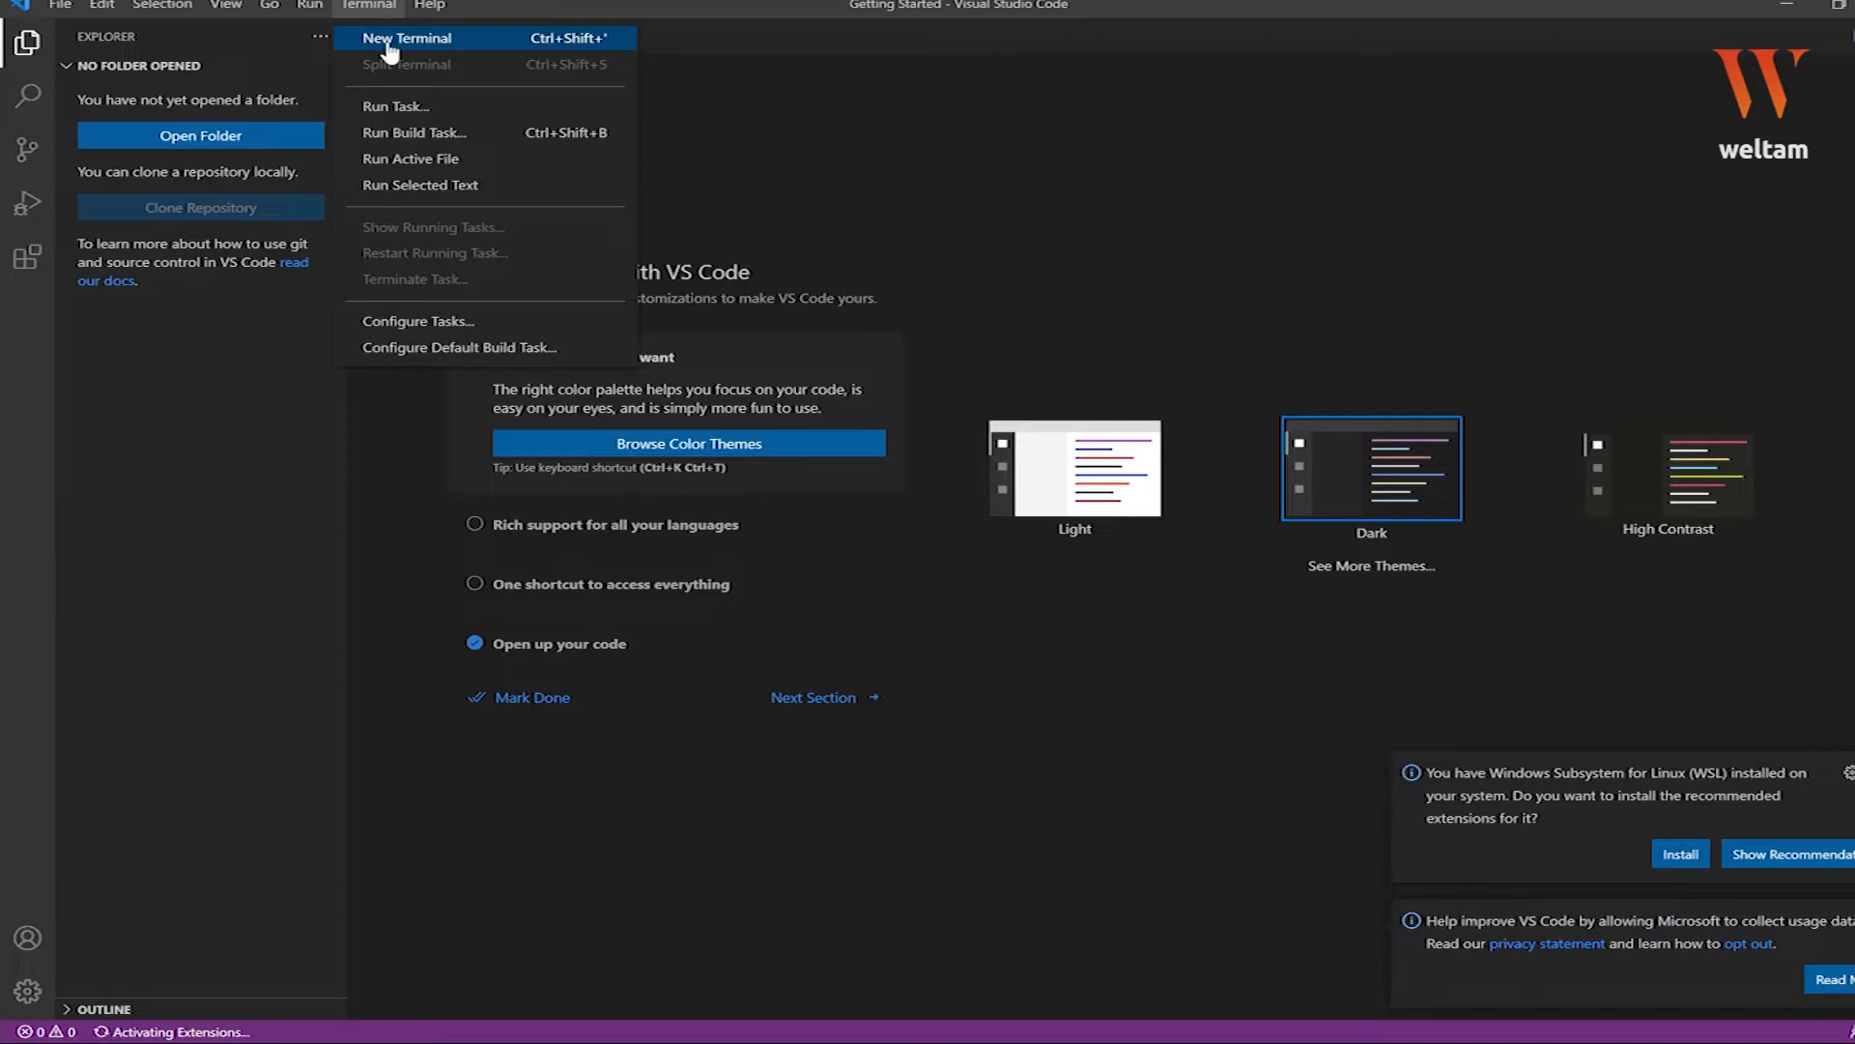
click(388, 42)
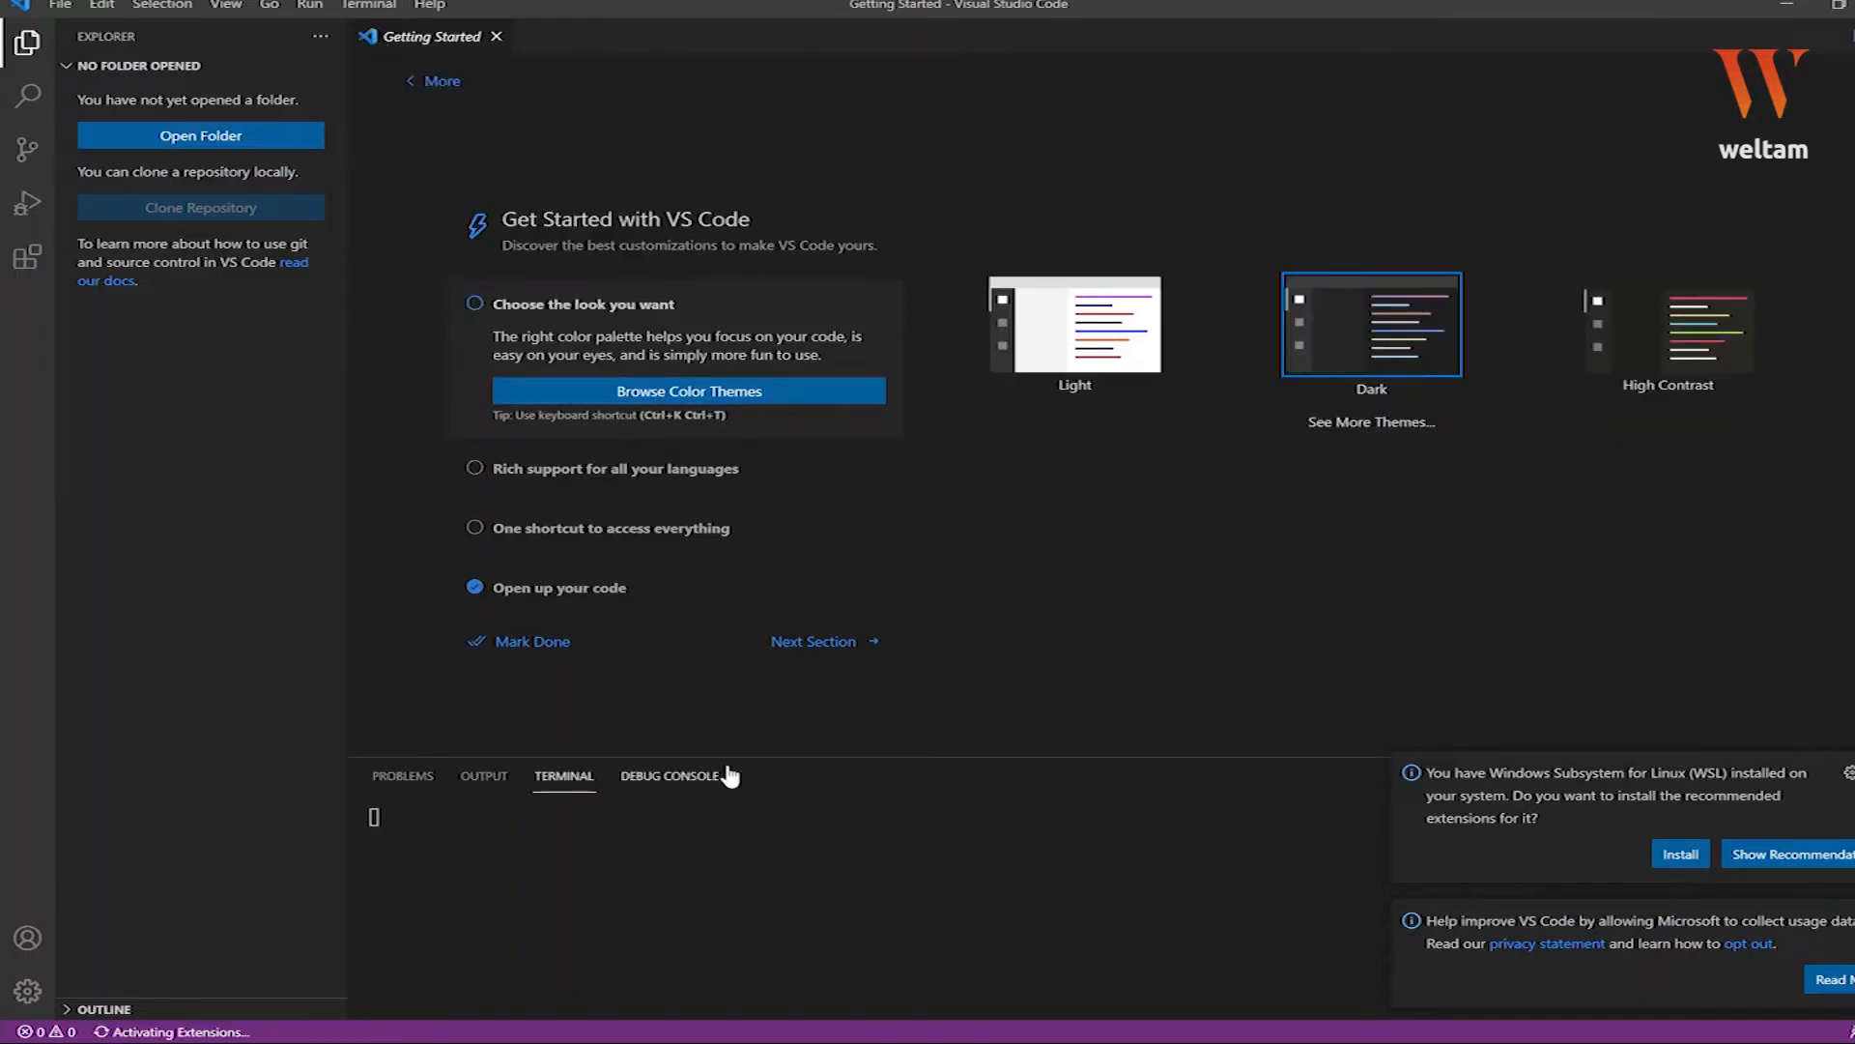
drag(737, 757, 742, 549)
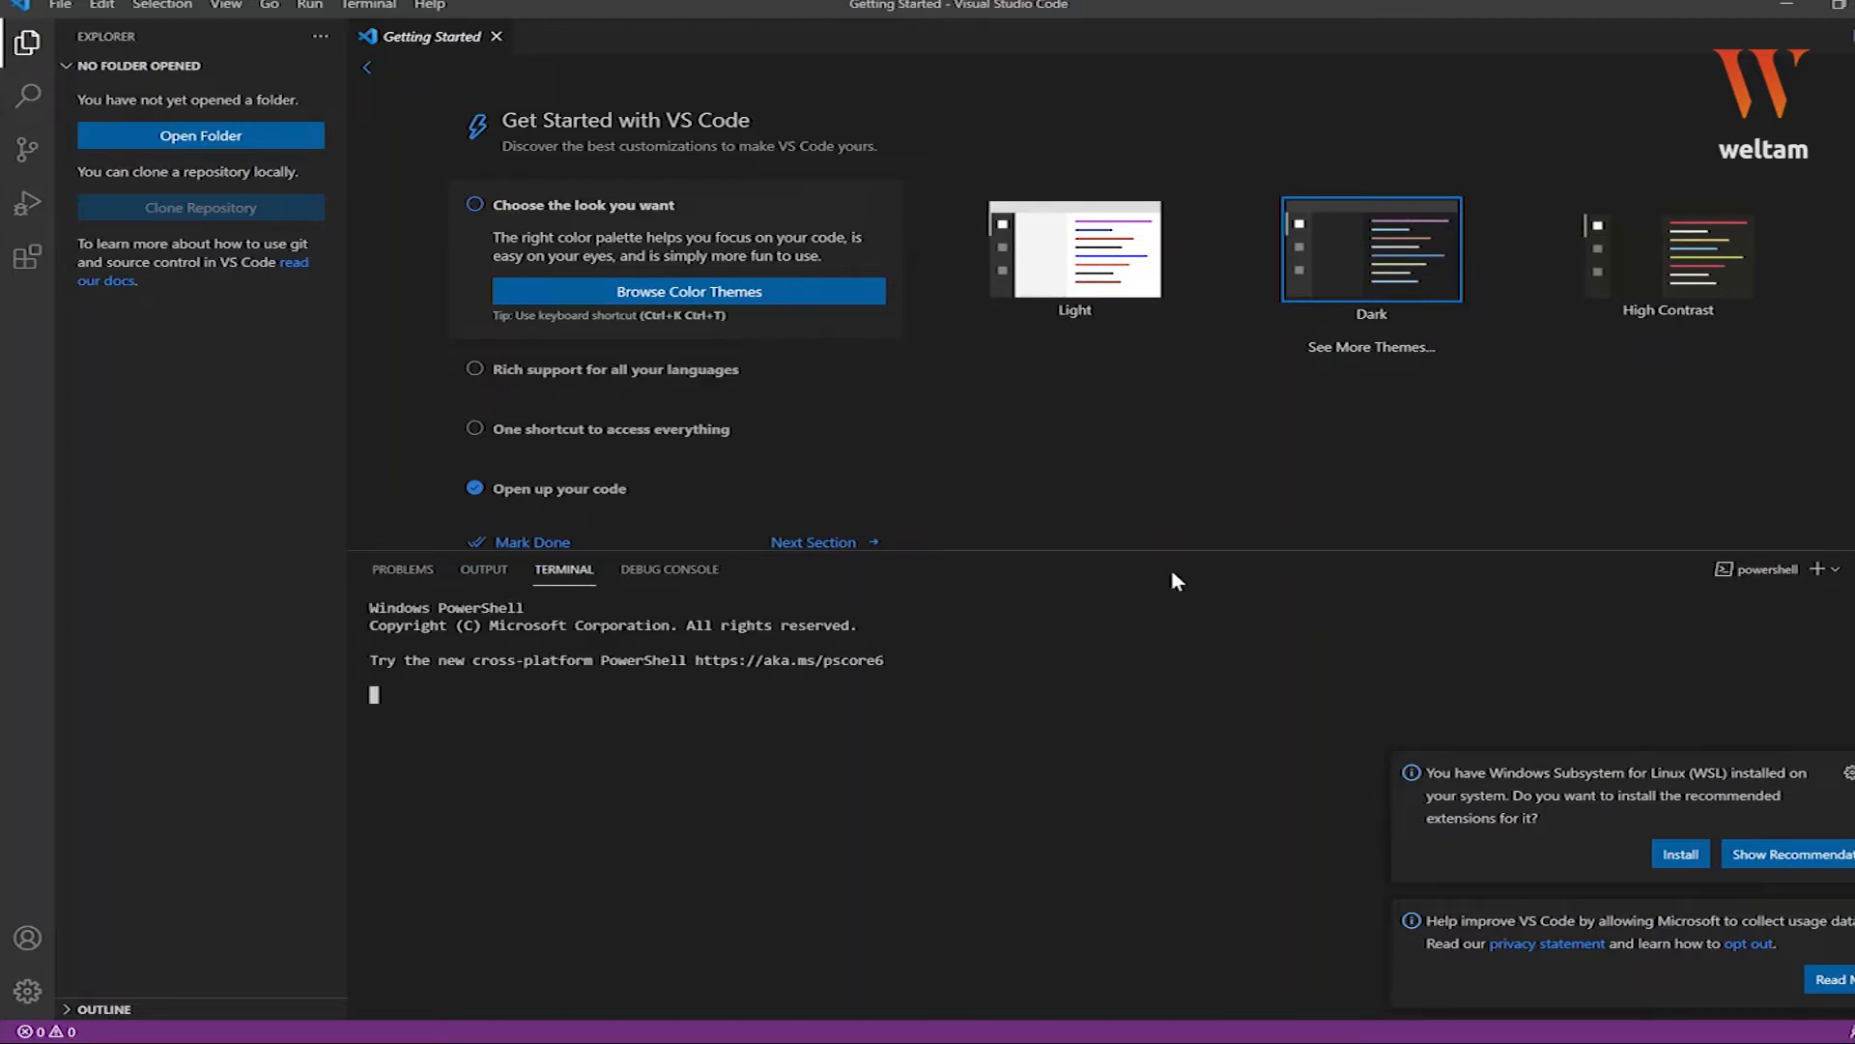
drag(1182, 549, 1182, 533)
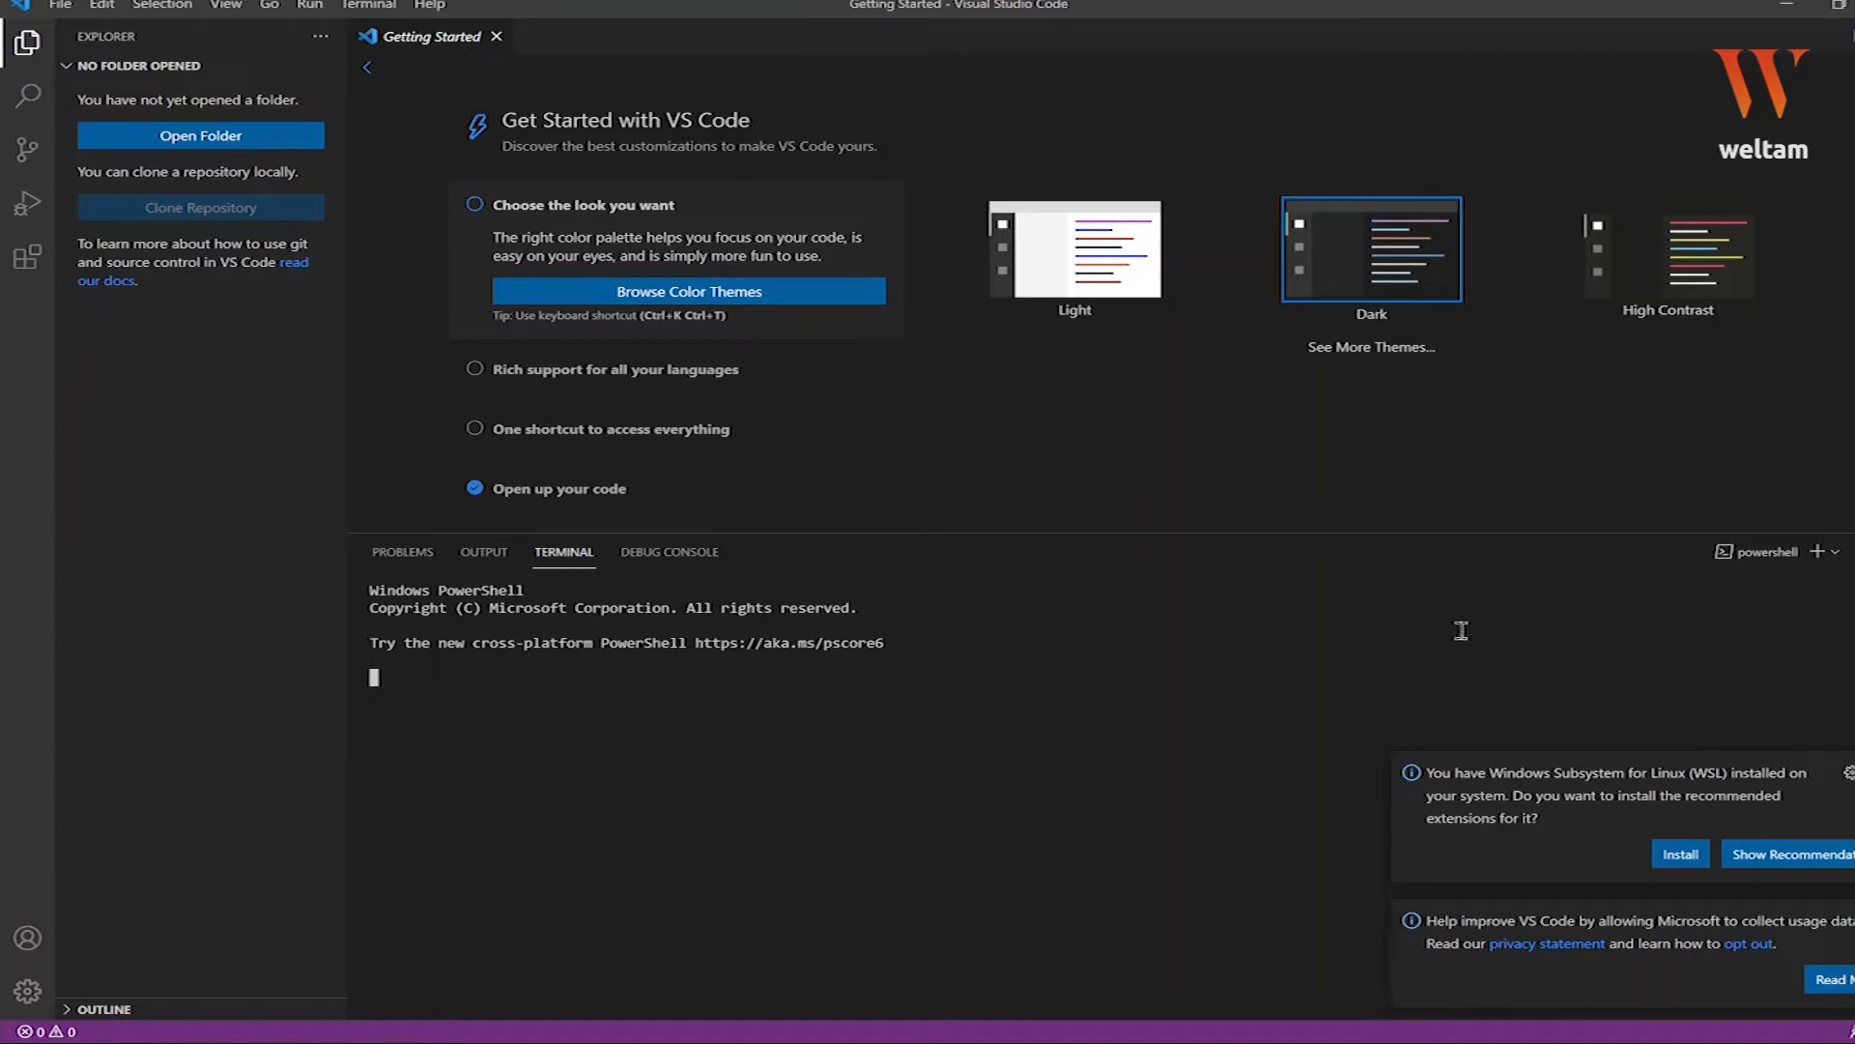
- Add an Ubuntu-20.04 (WSL) terminal session and dismiss the recommendation to install WSL extensions
click(1835, 552)
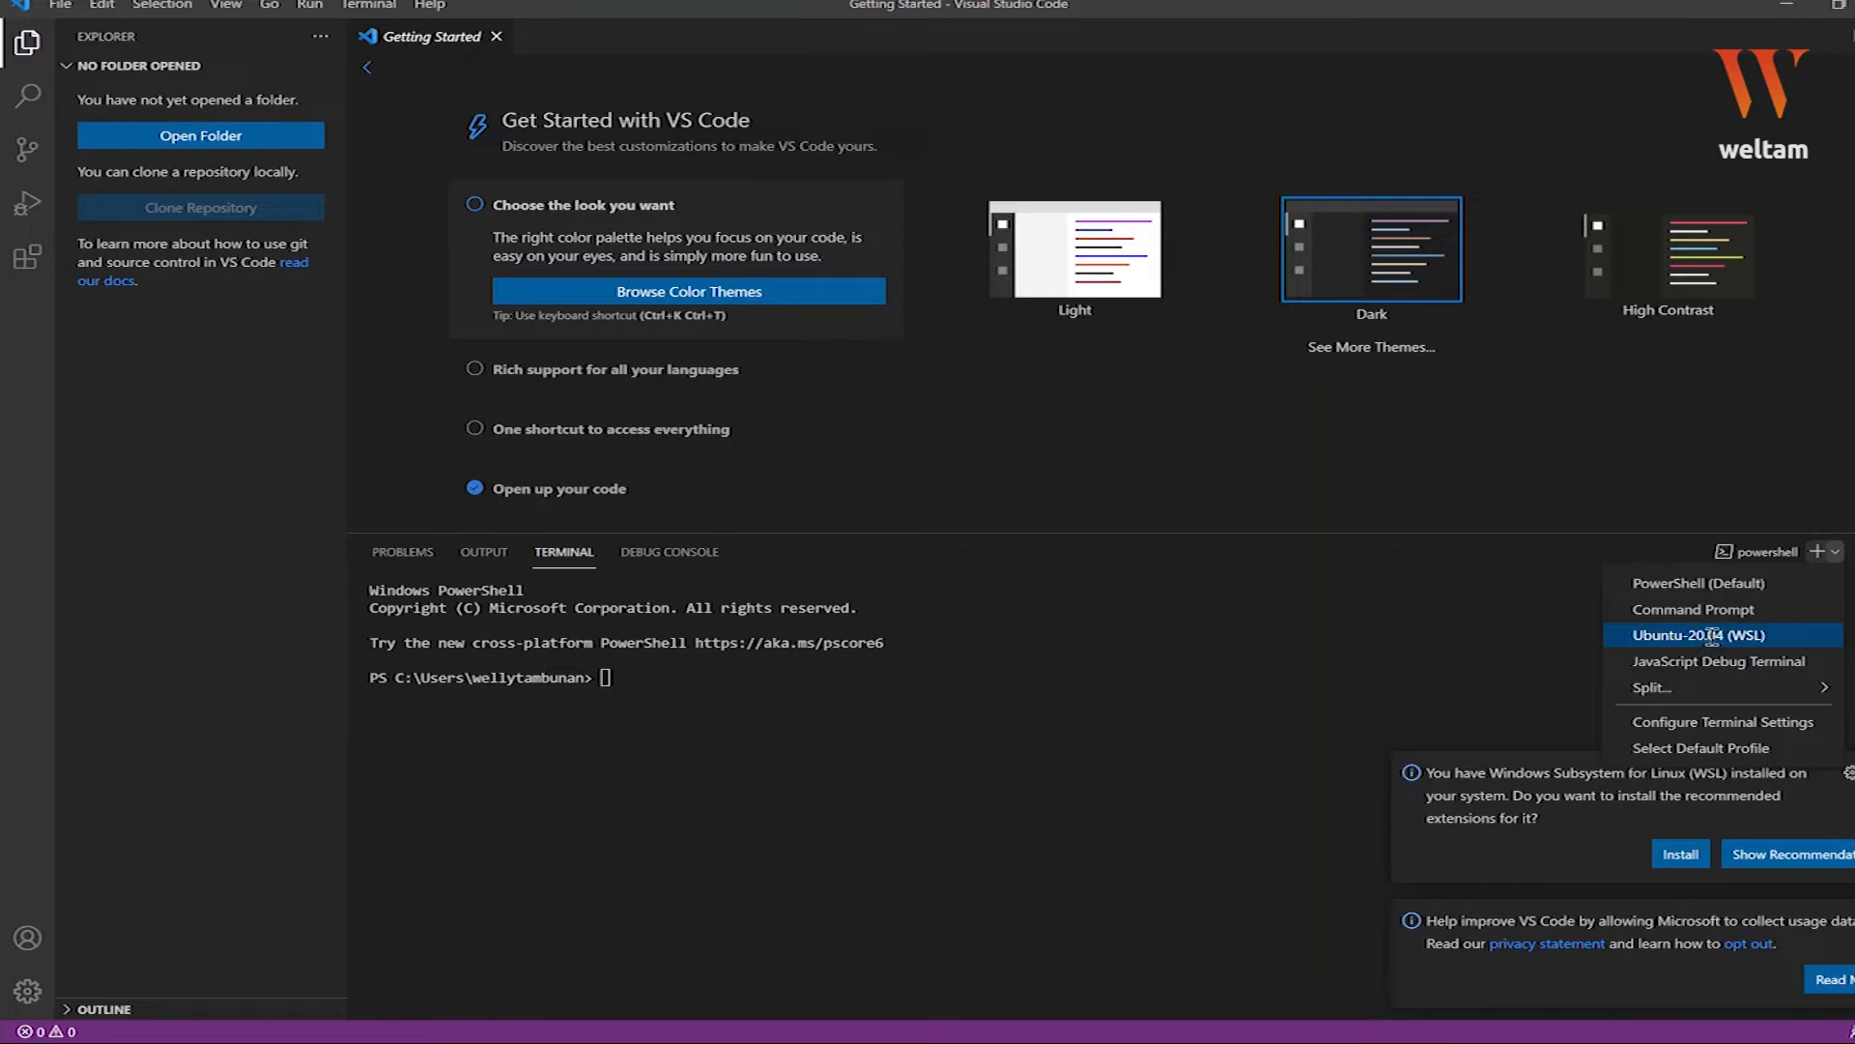
click(1713, 635)
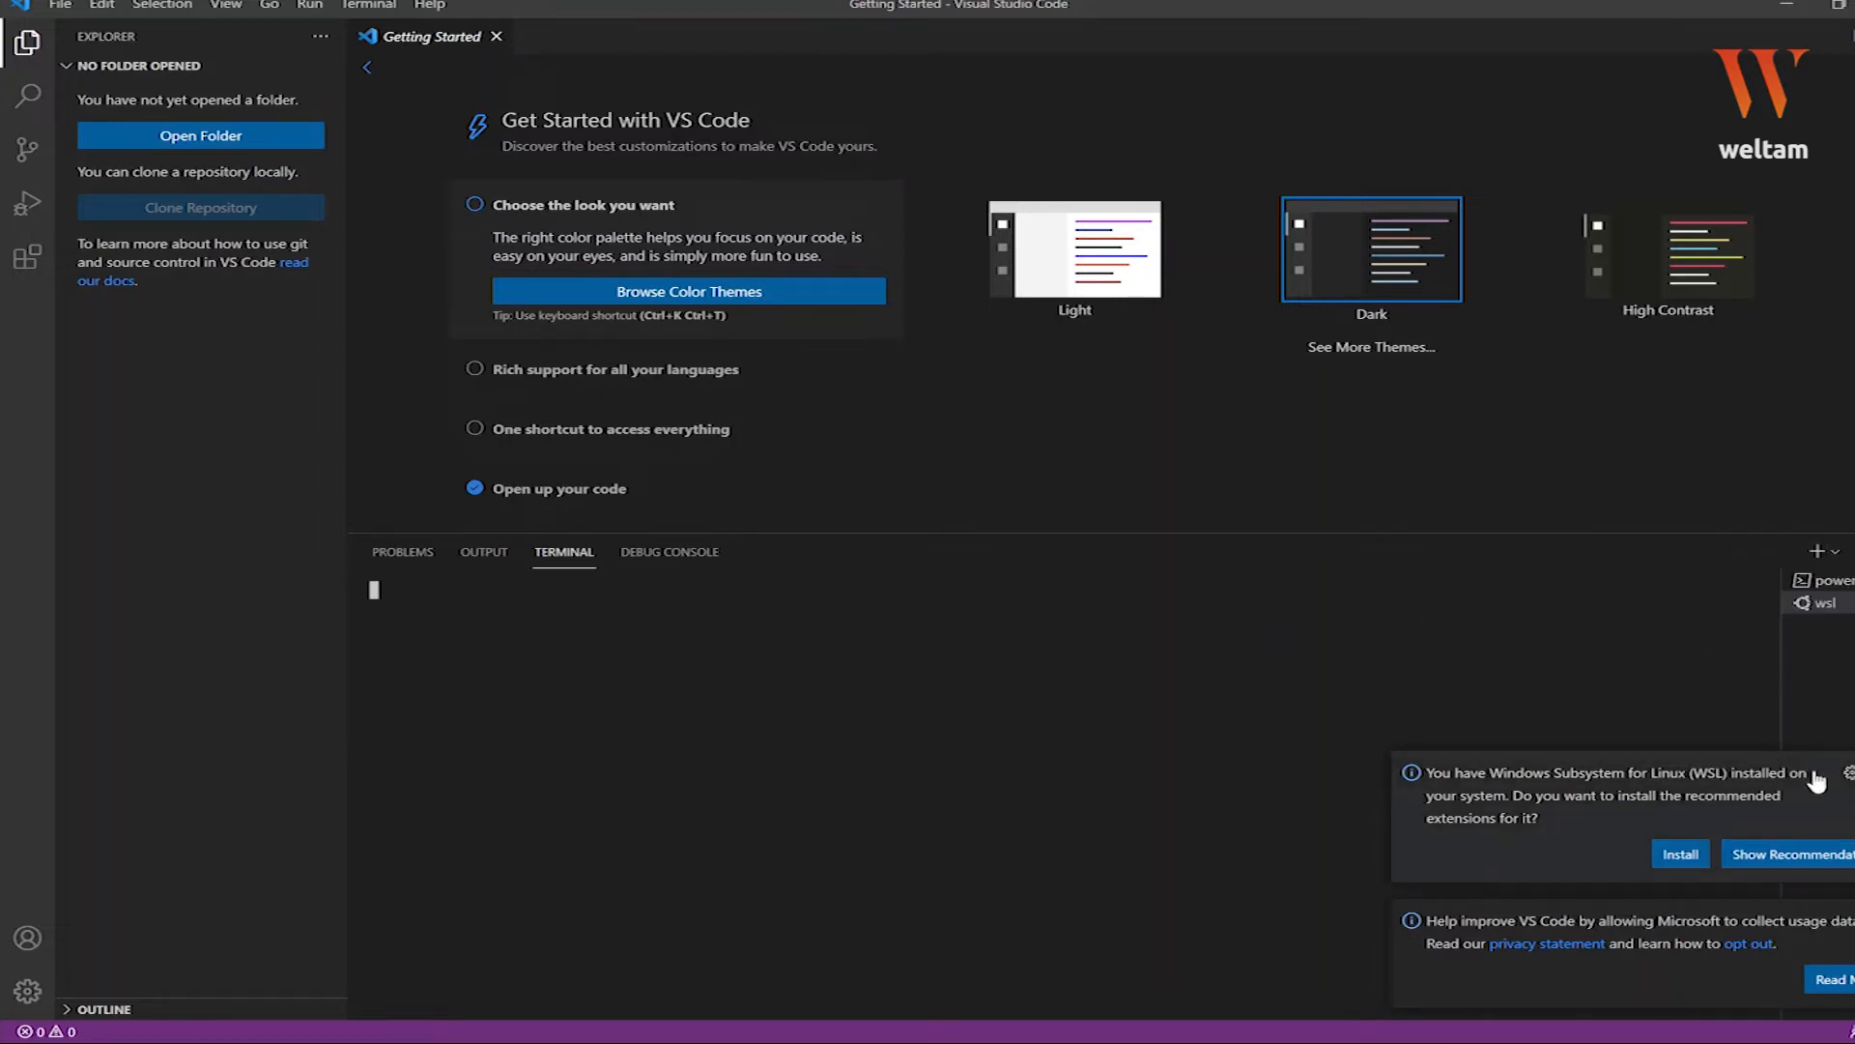
click(1854, 772)
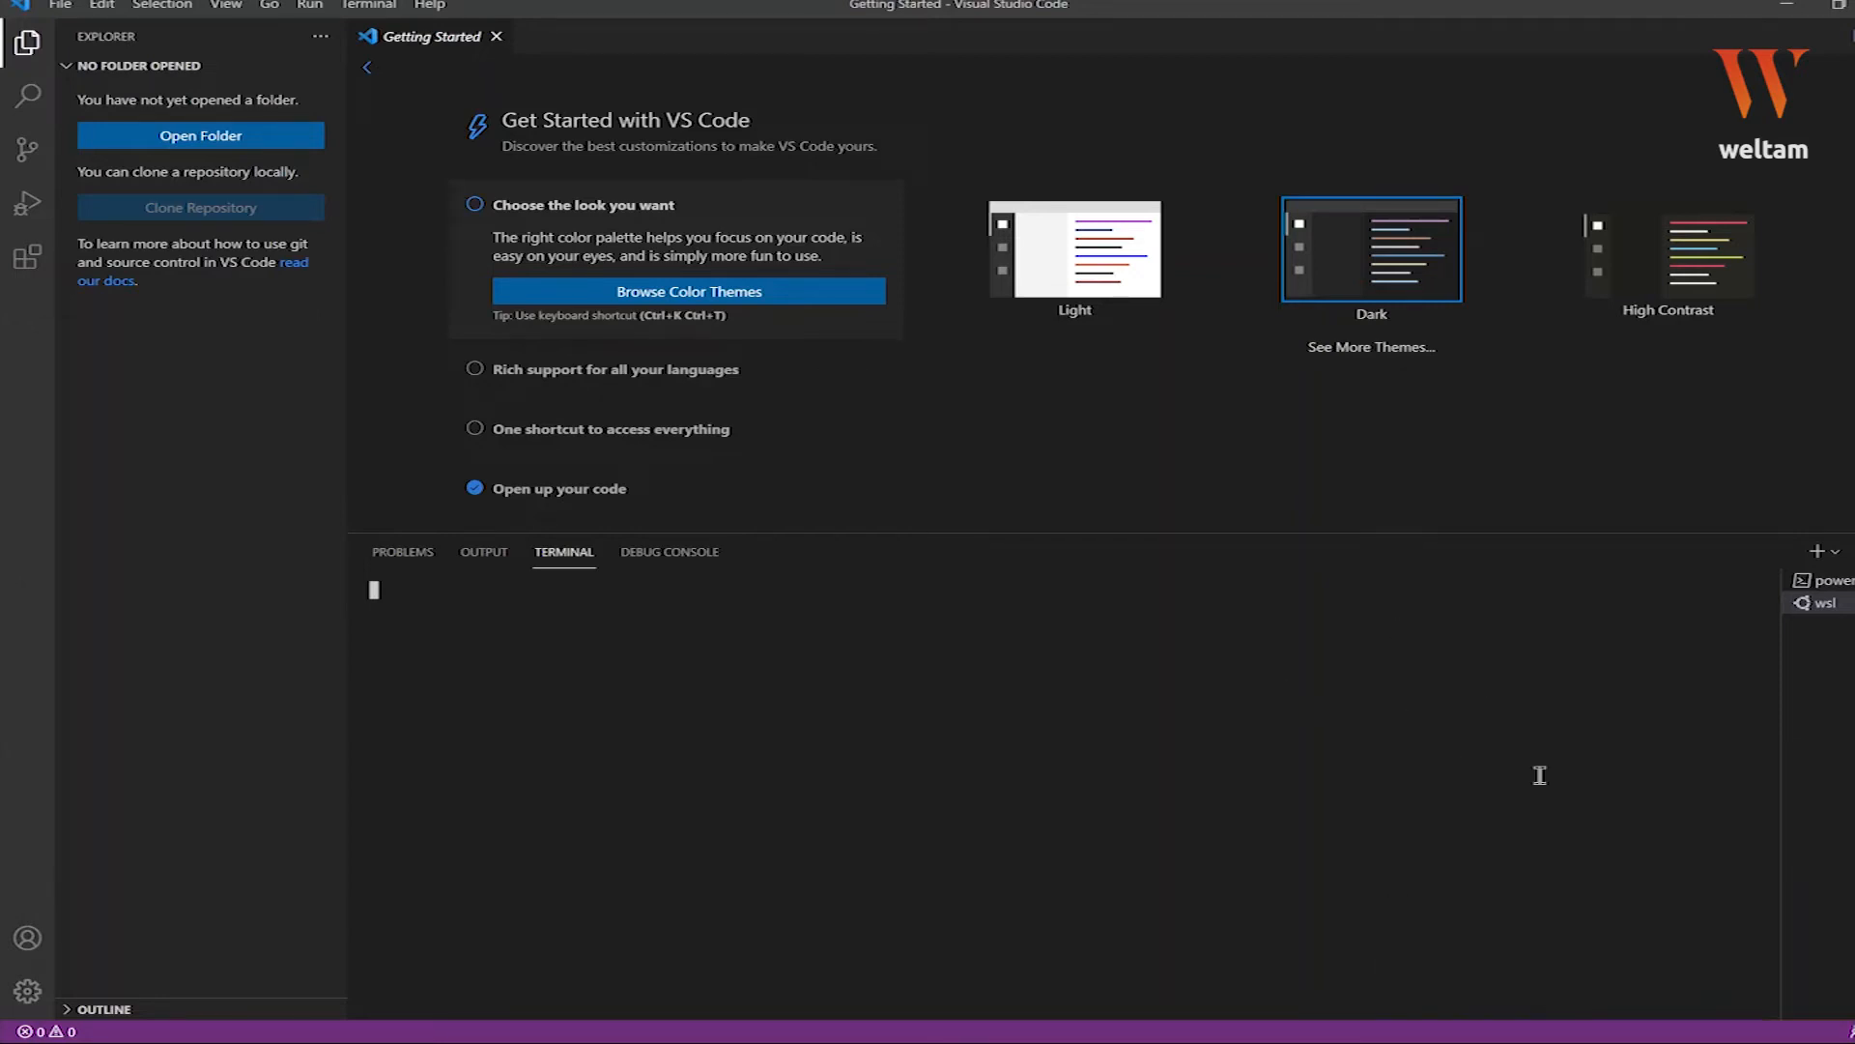
- View the PowerShell terminal session, return to the WSL session and check that its prompt responds
click(1833, 584)
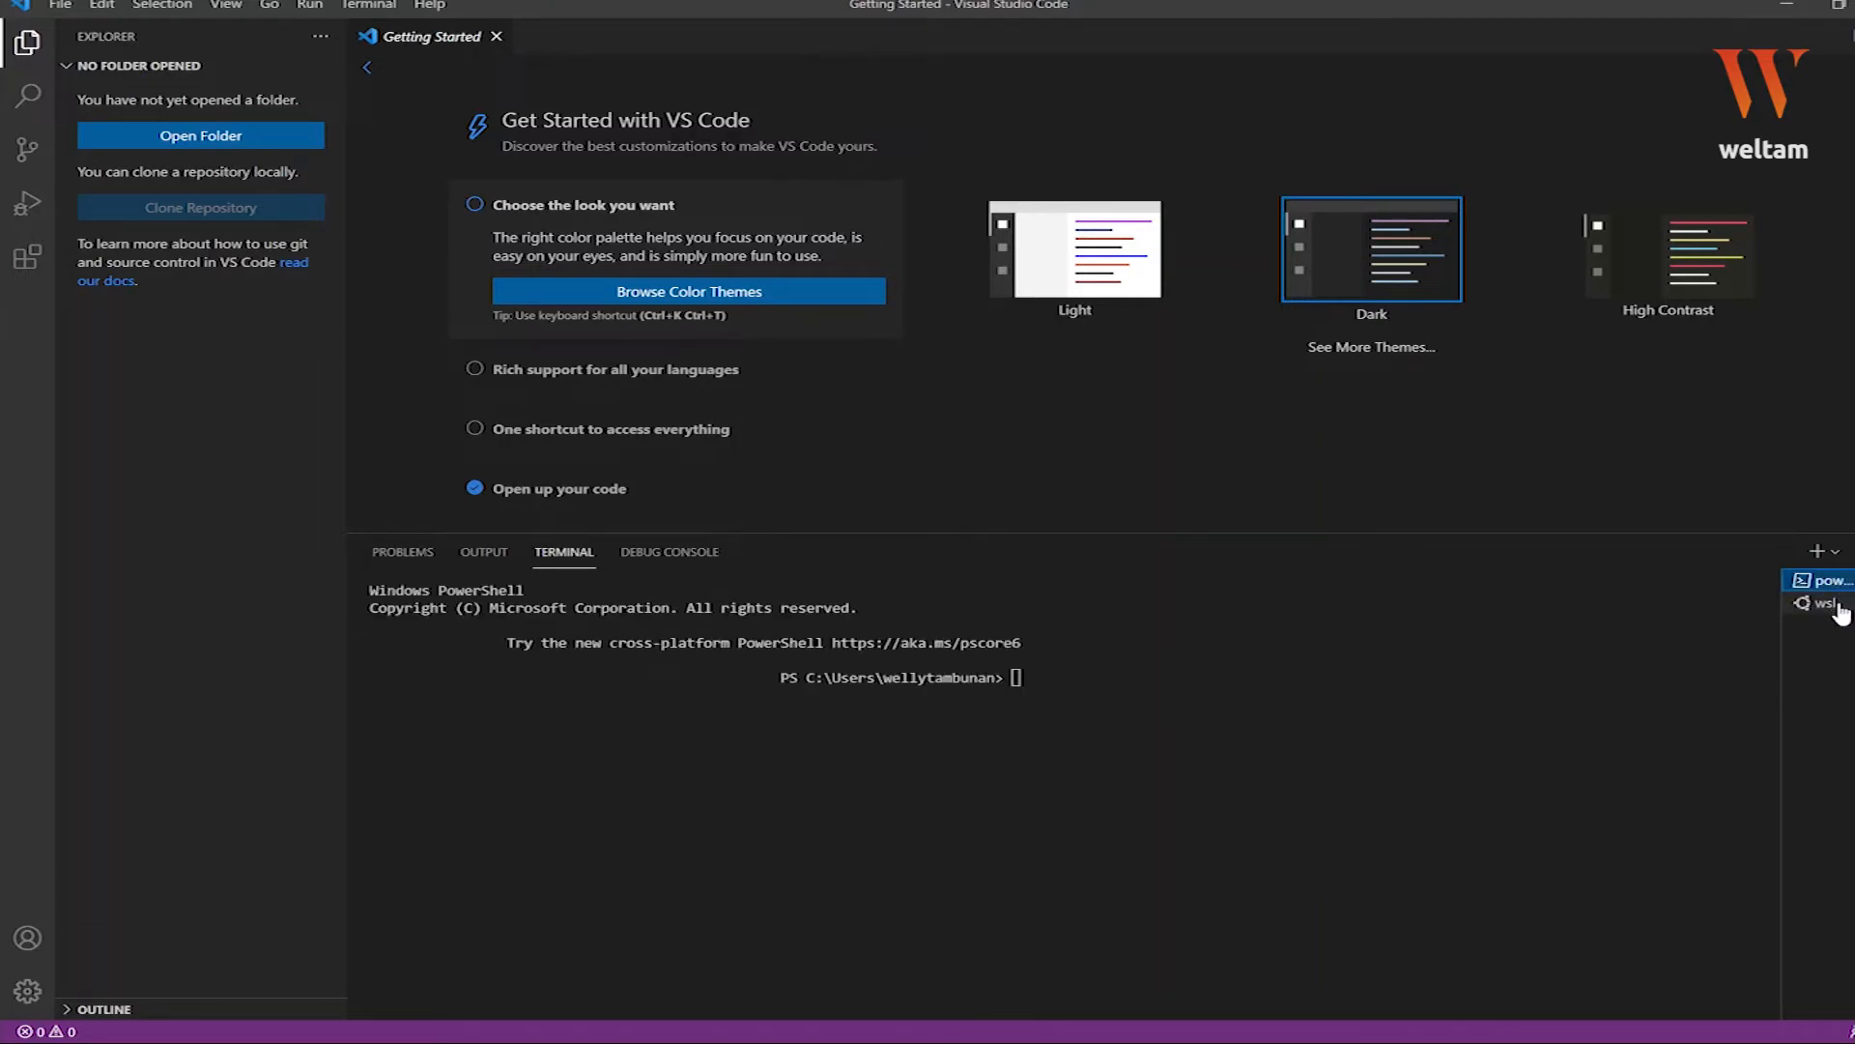
click(1836, 606)
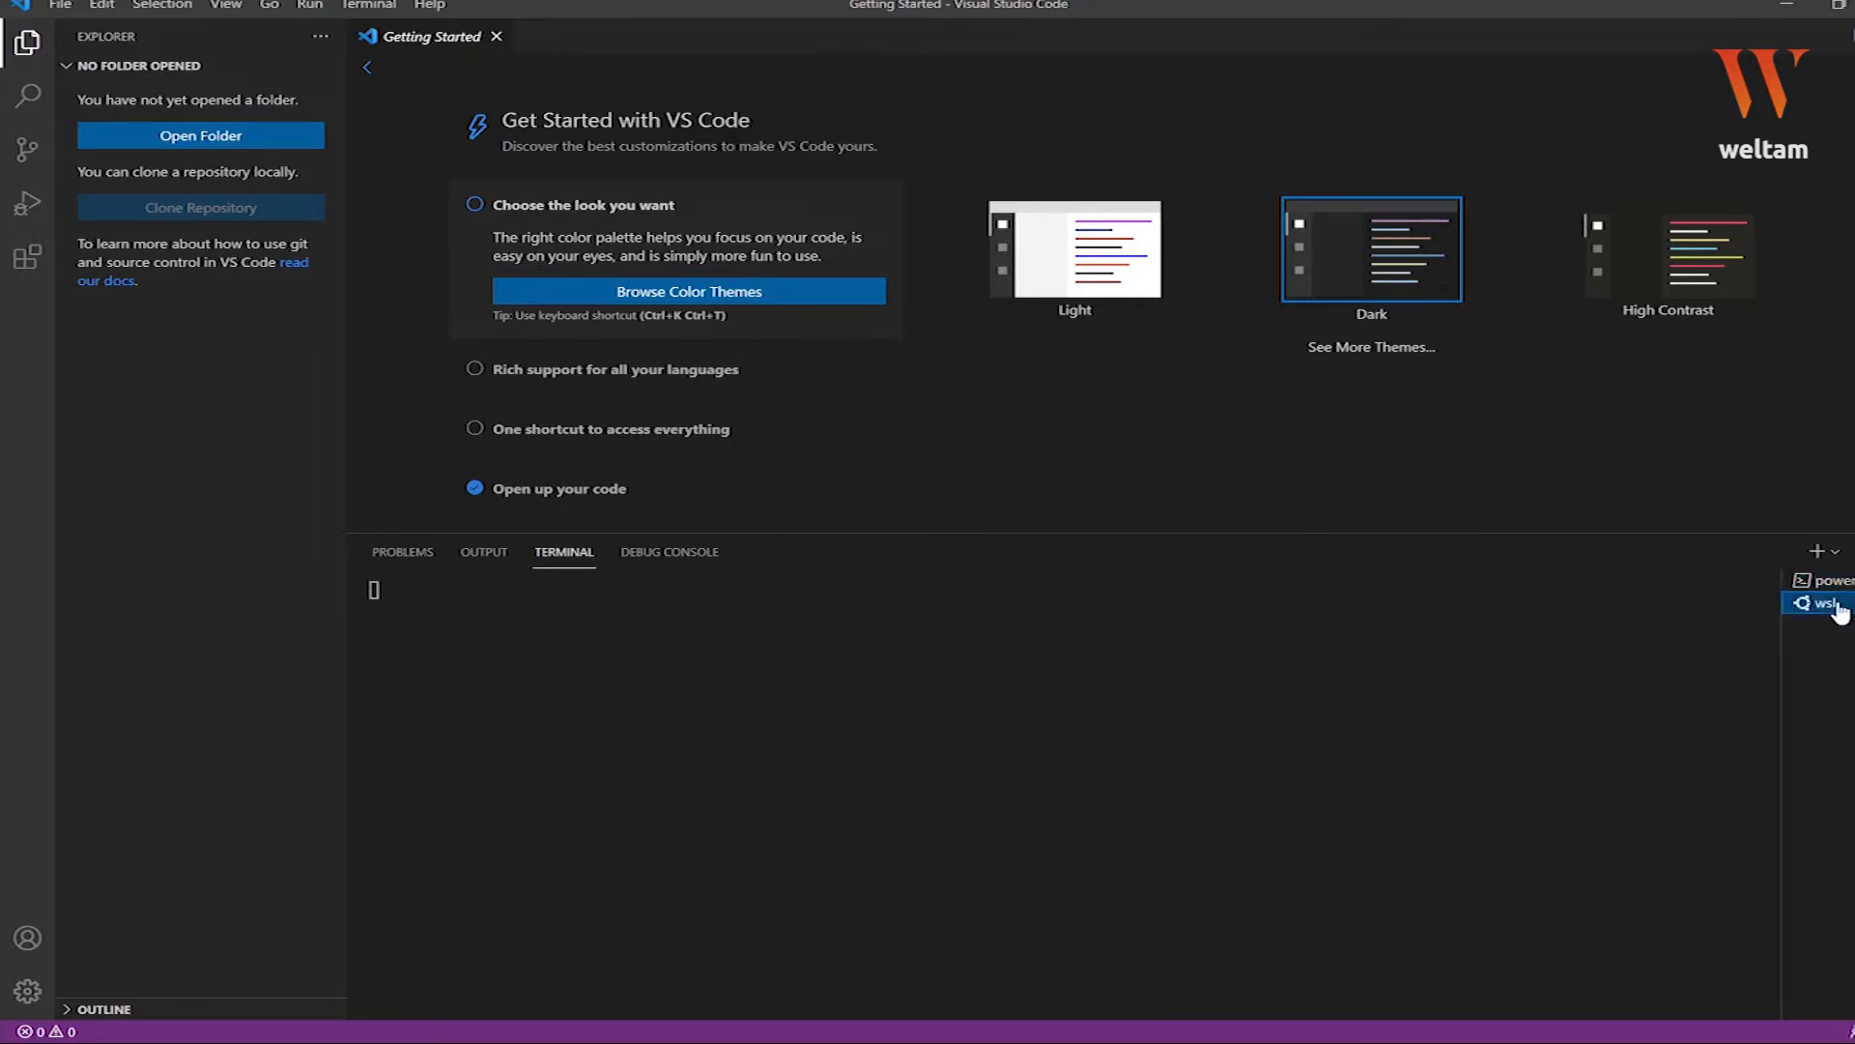
click(991, 746)
key(Return)
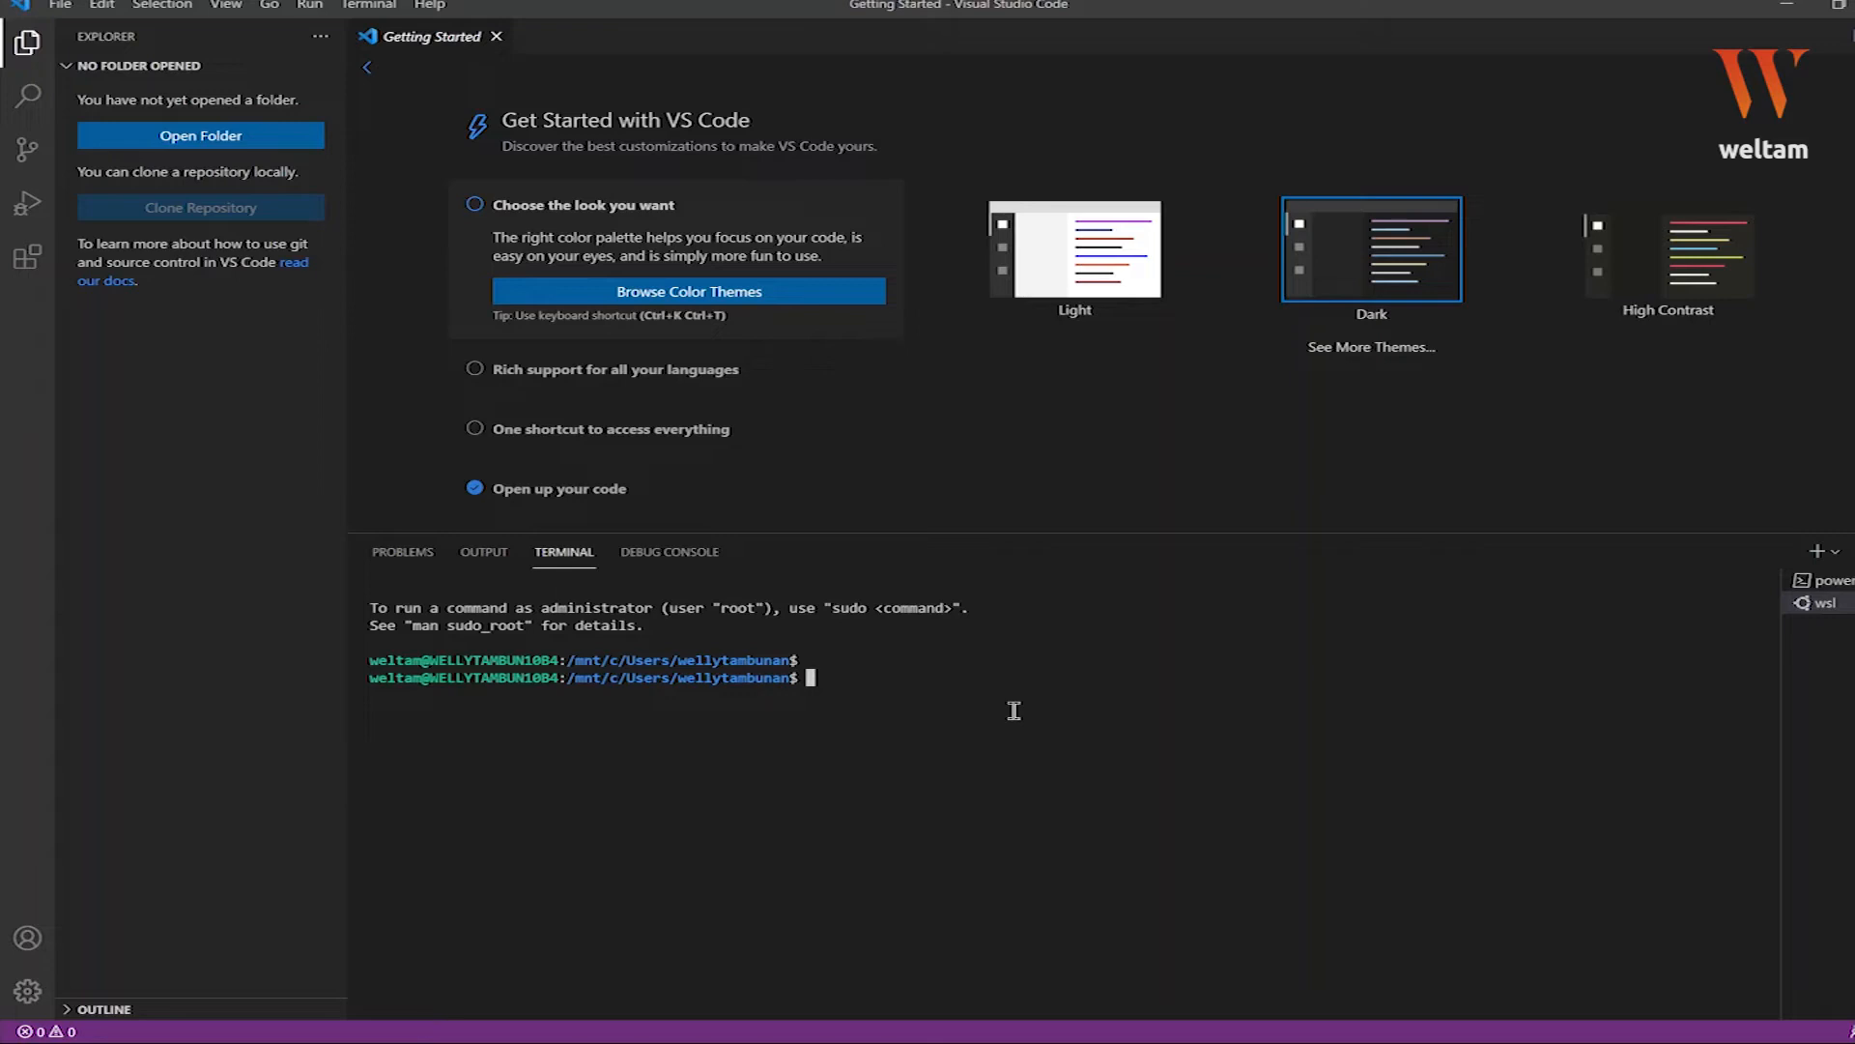
- Close Visual Studio Code and reopen it on the Linux home folder by running "code ." in Ubuntu 20.04 LTS
click(1853, 5)
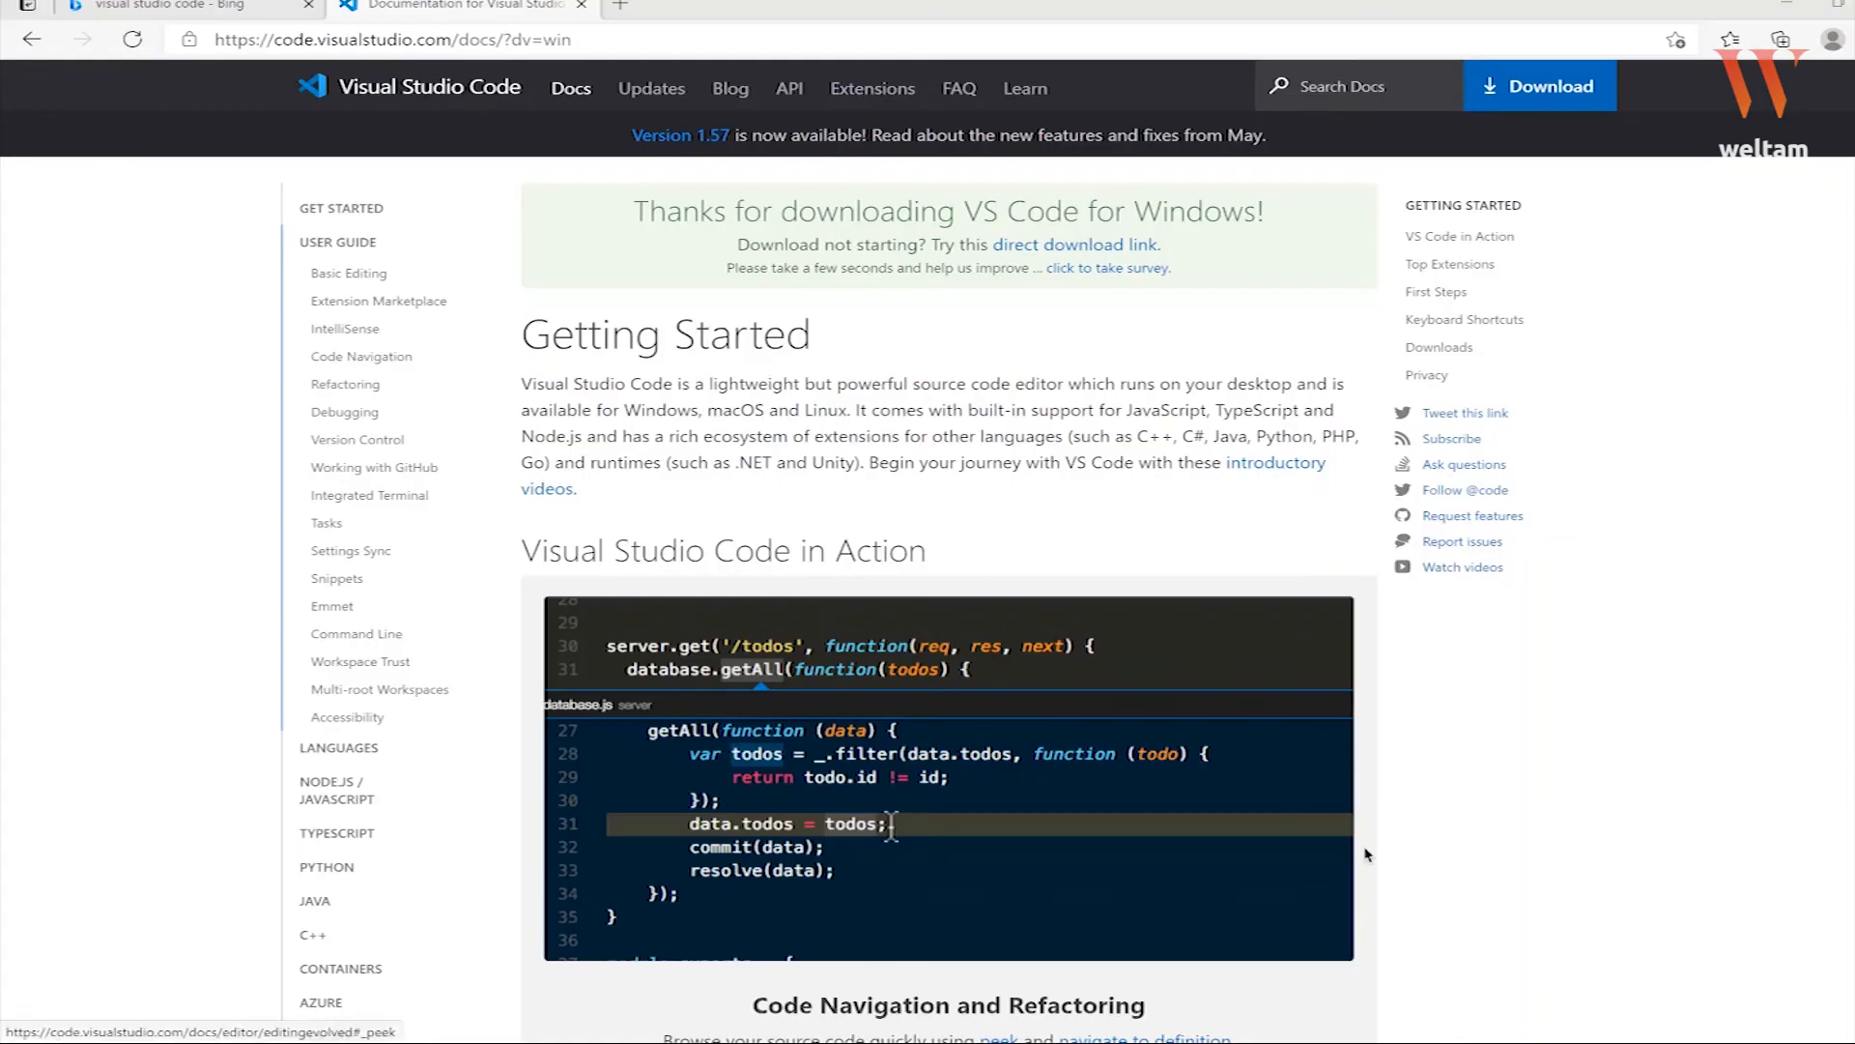
mouse_move(1413, 1040)
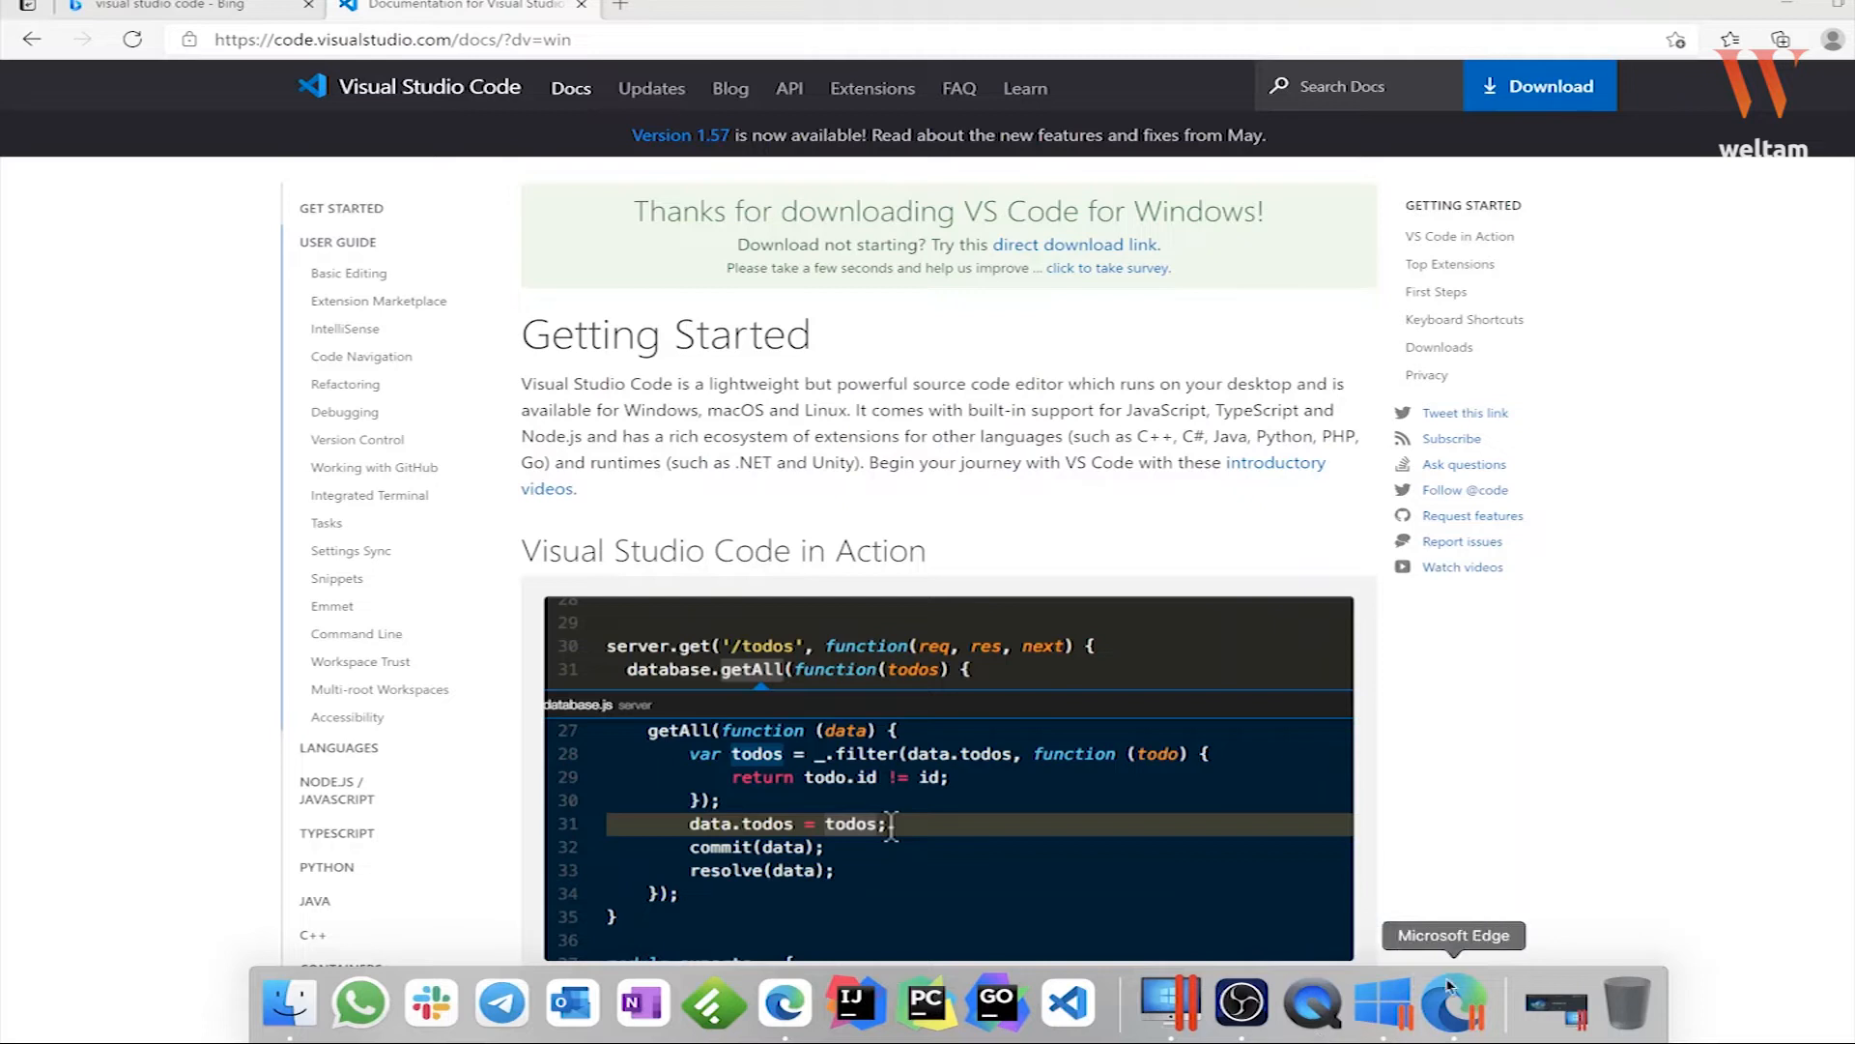
click(1390, 1018)
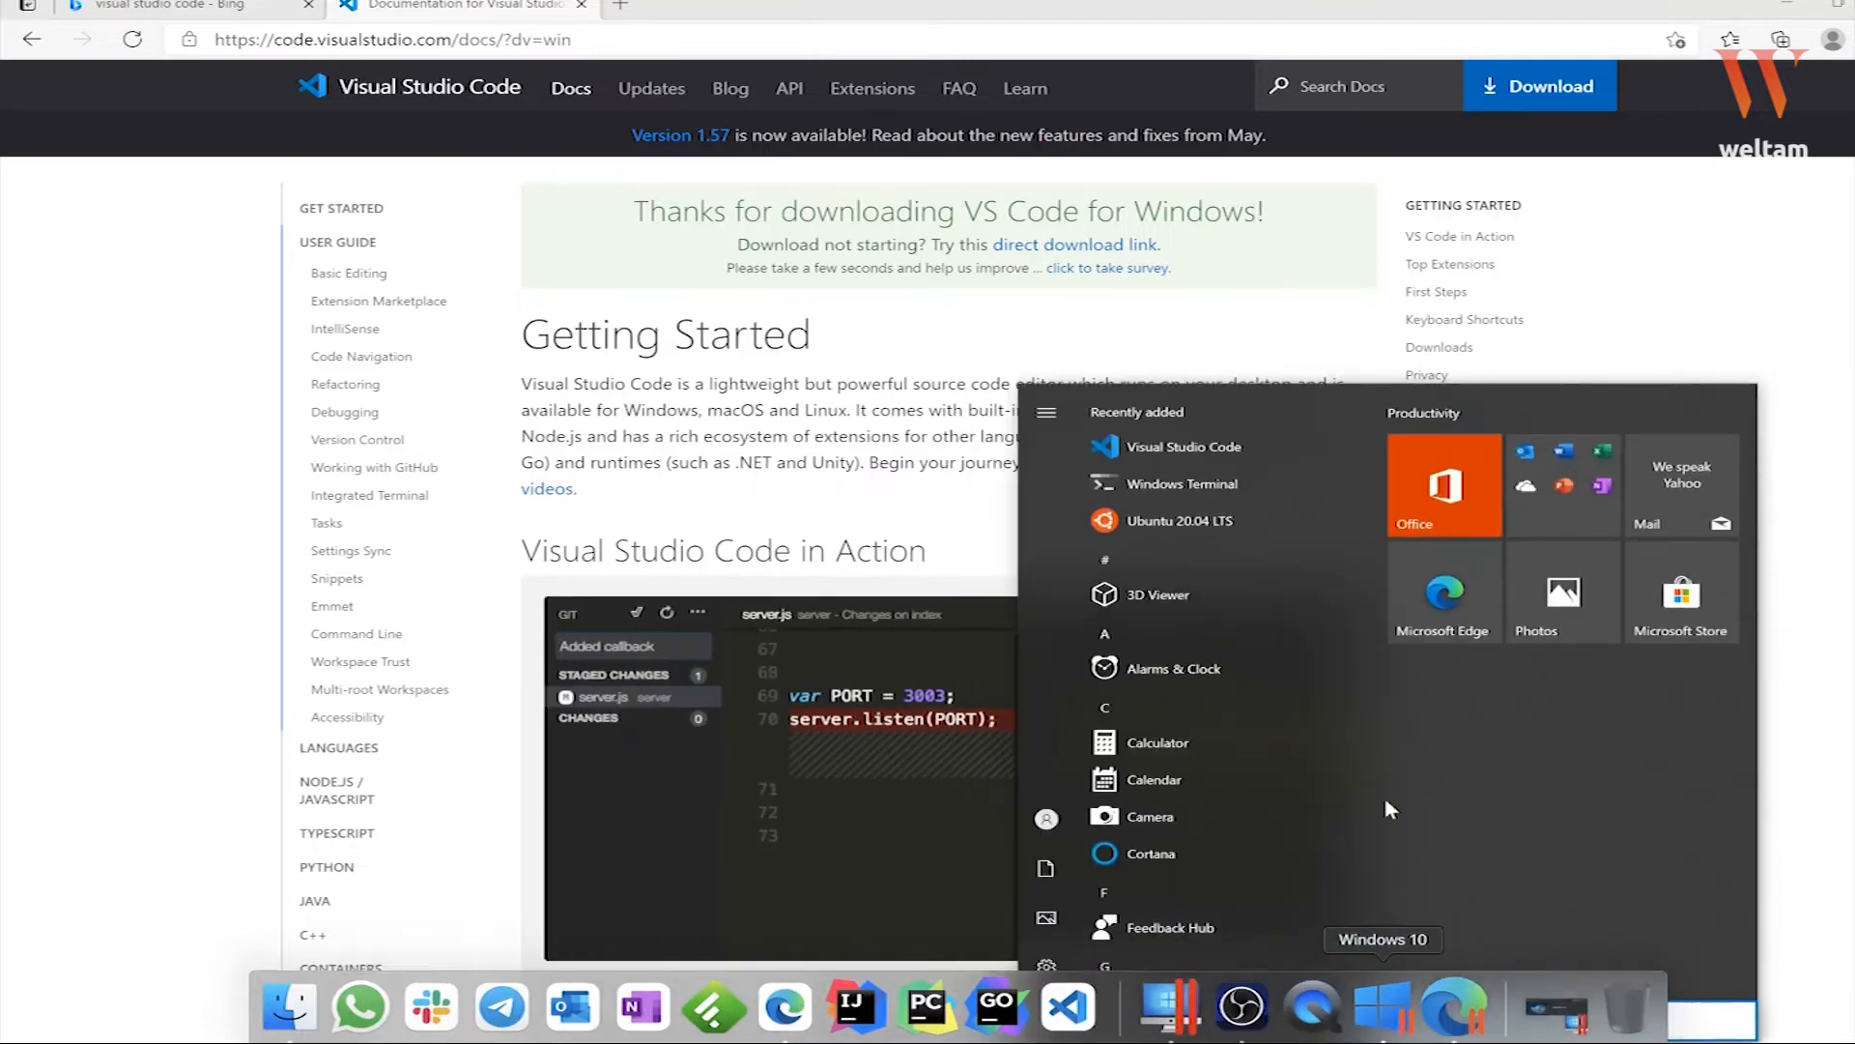
click(1186, 522)
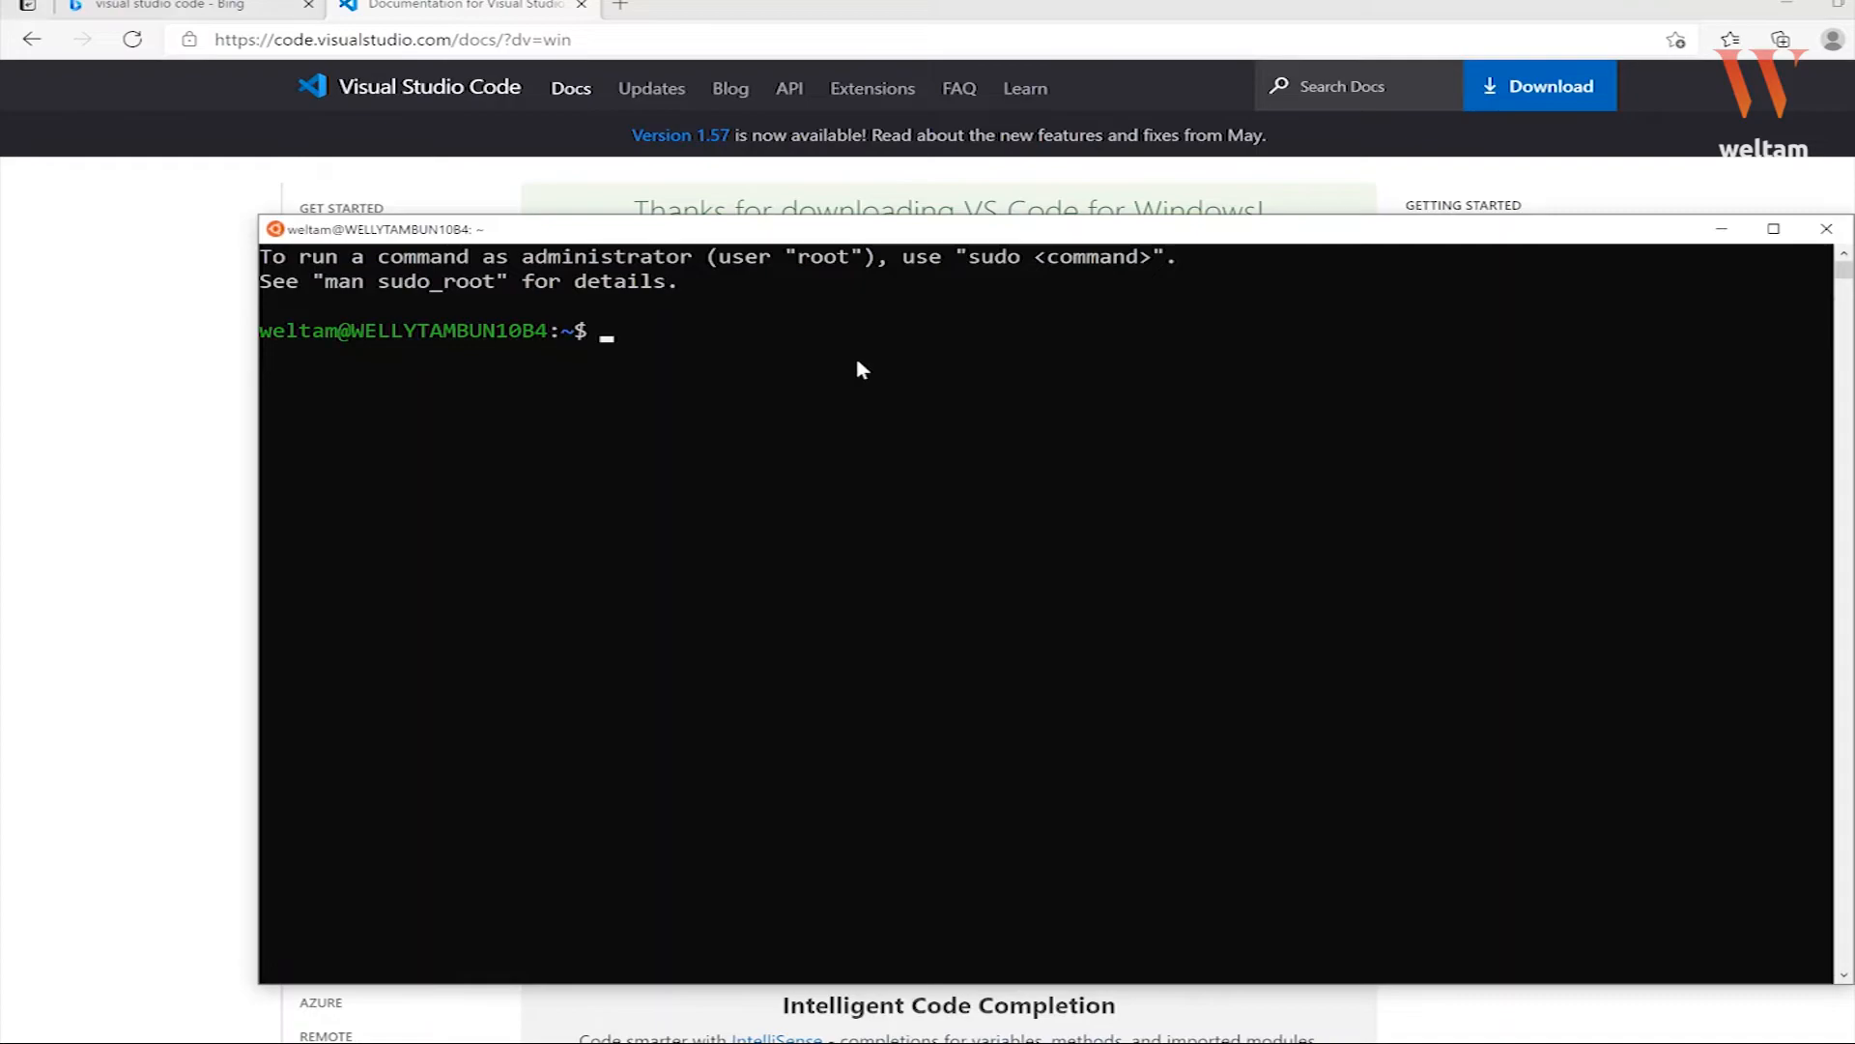
text(code .)
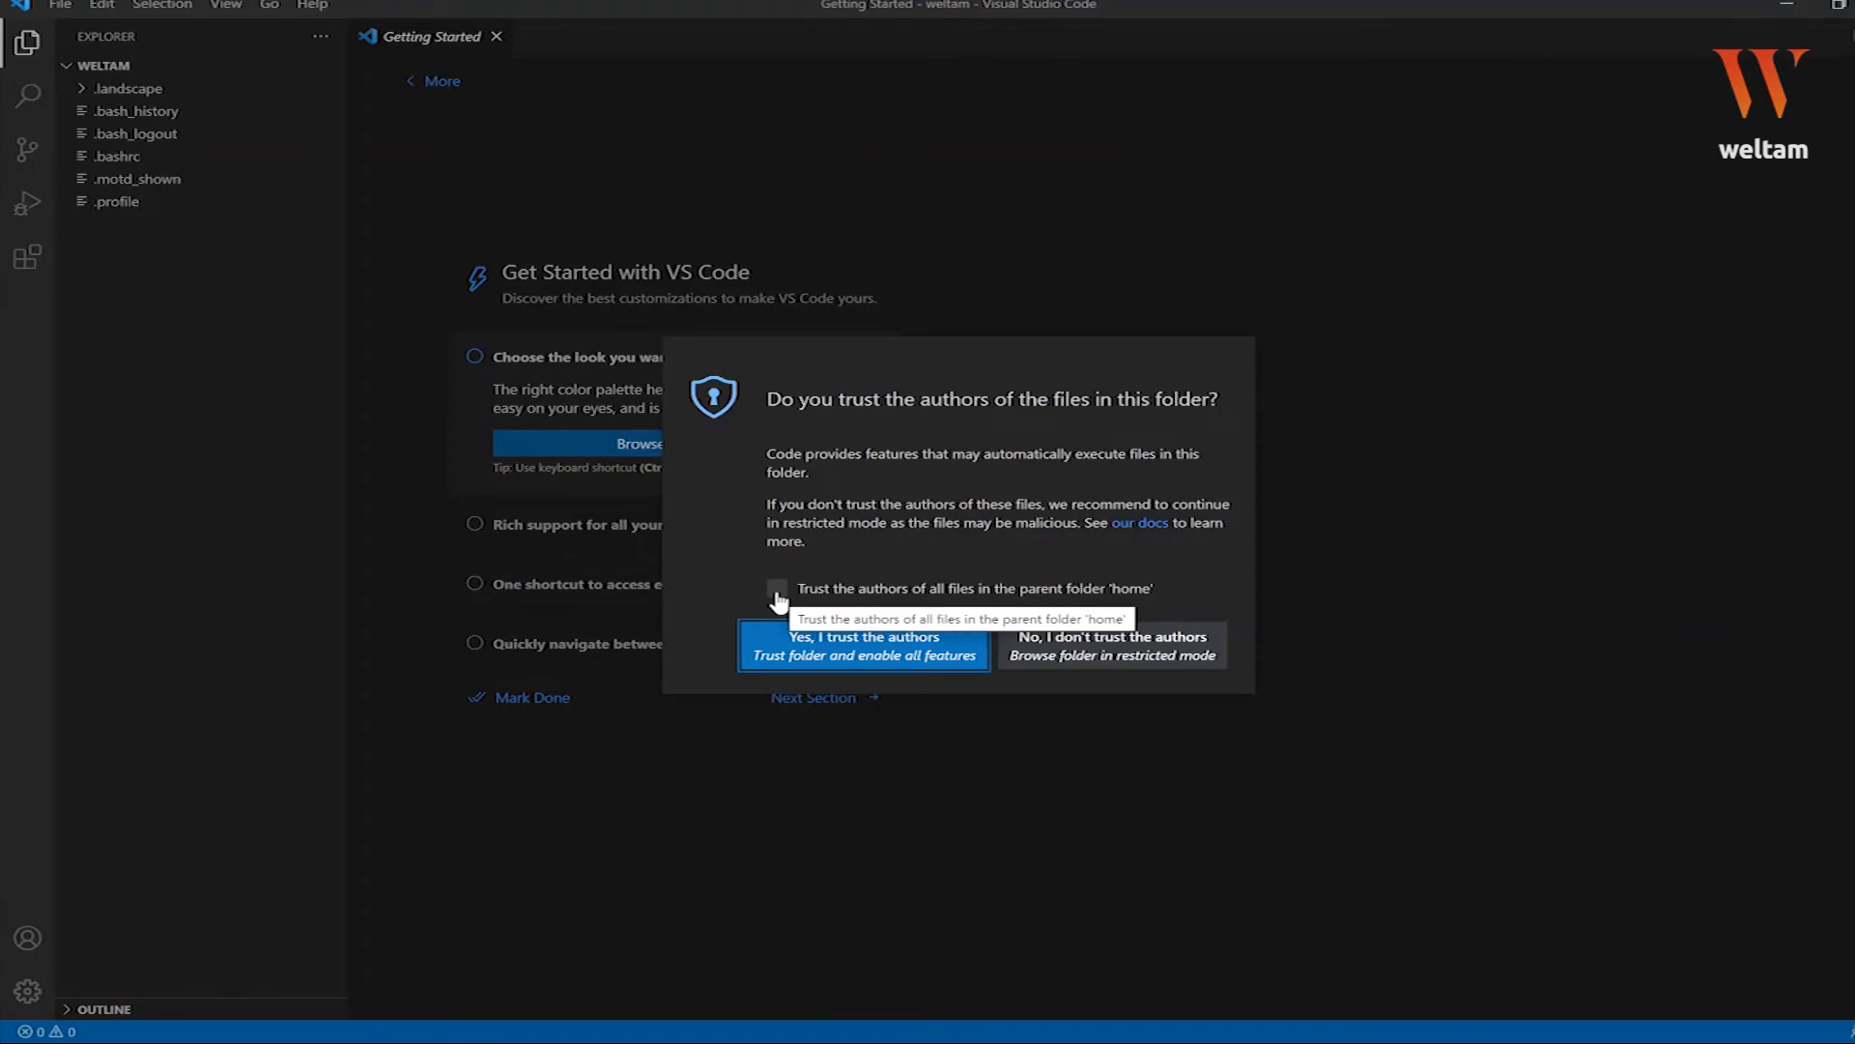
- Trust the authors of the opened home folder and install the recommended Remote - WSL extension
click(804, 649)
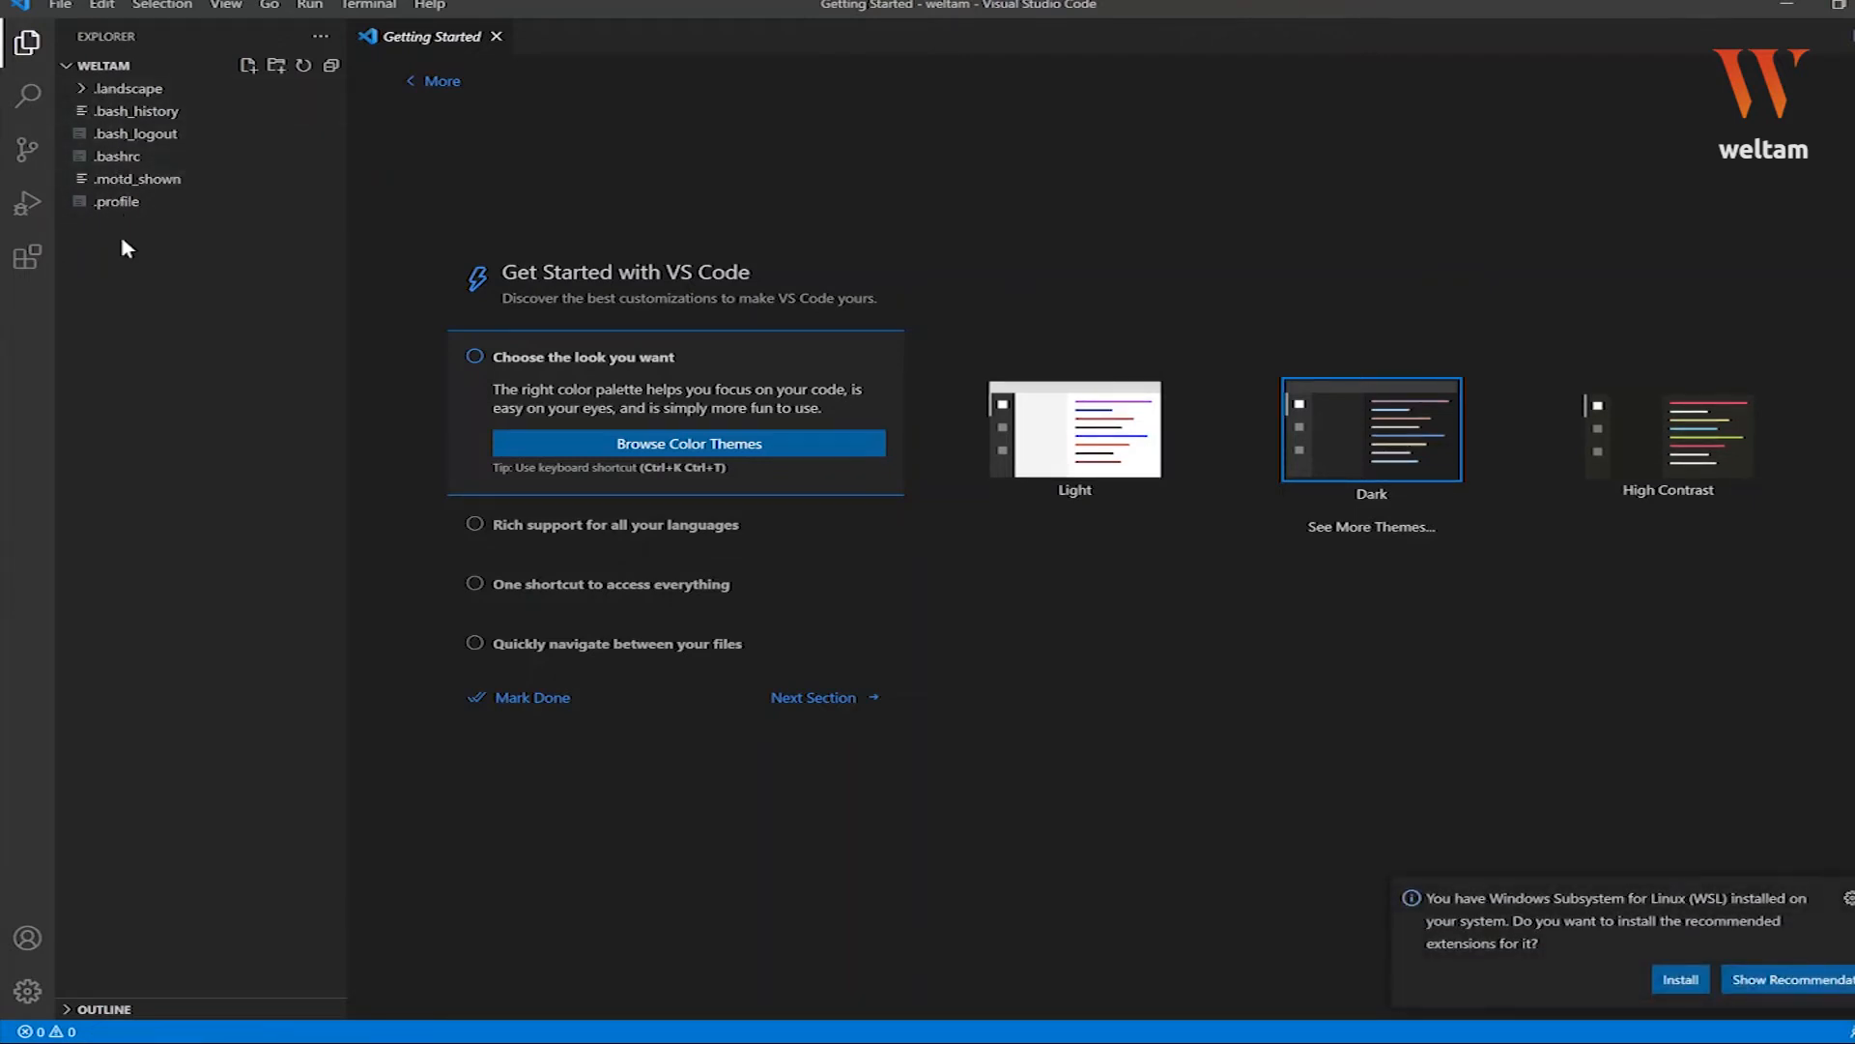
click(1681, 982)
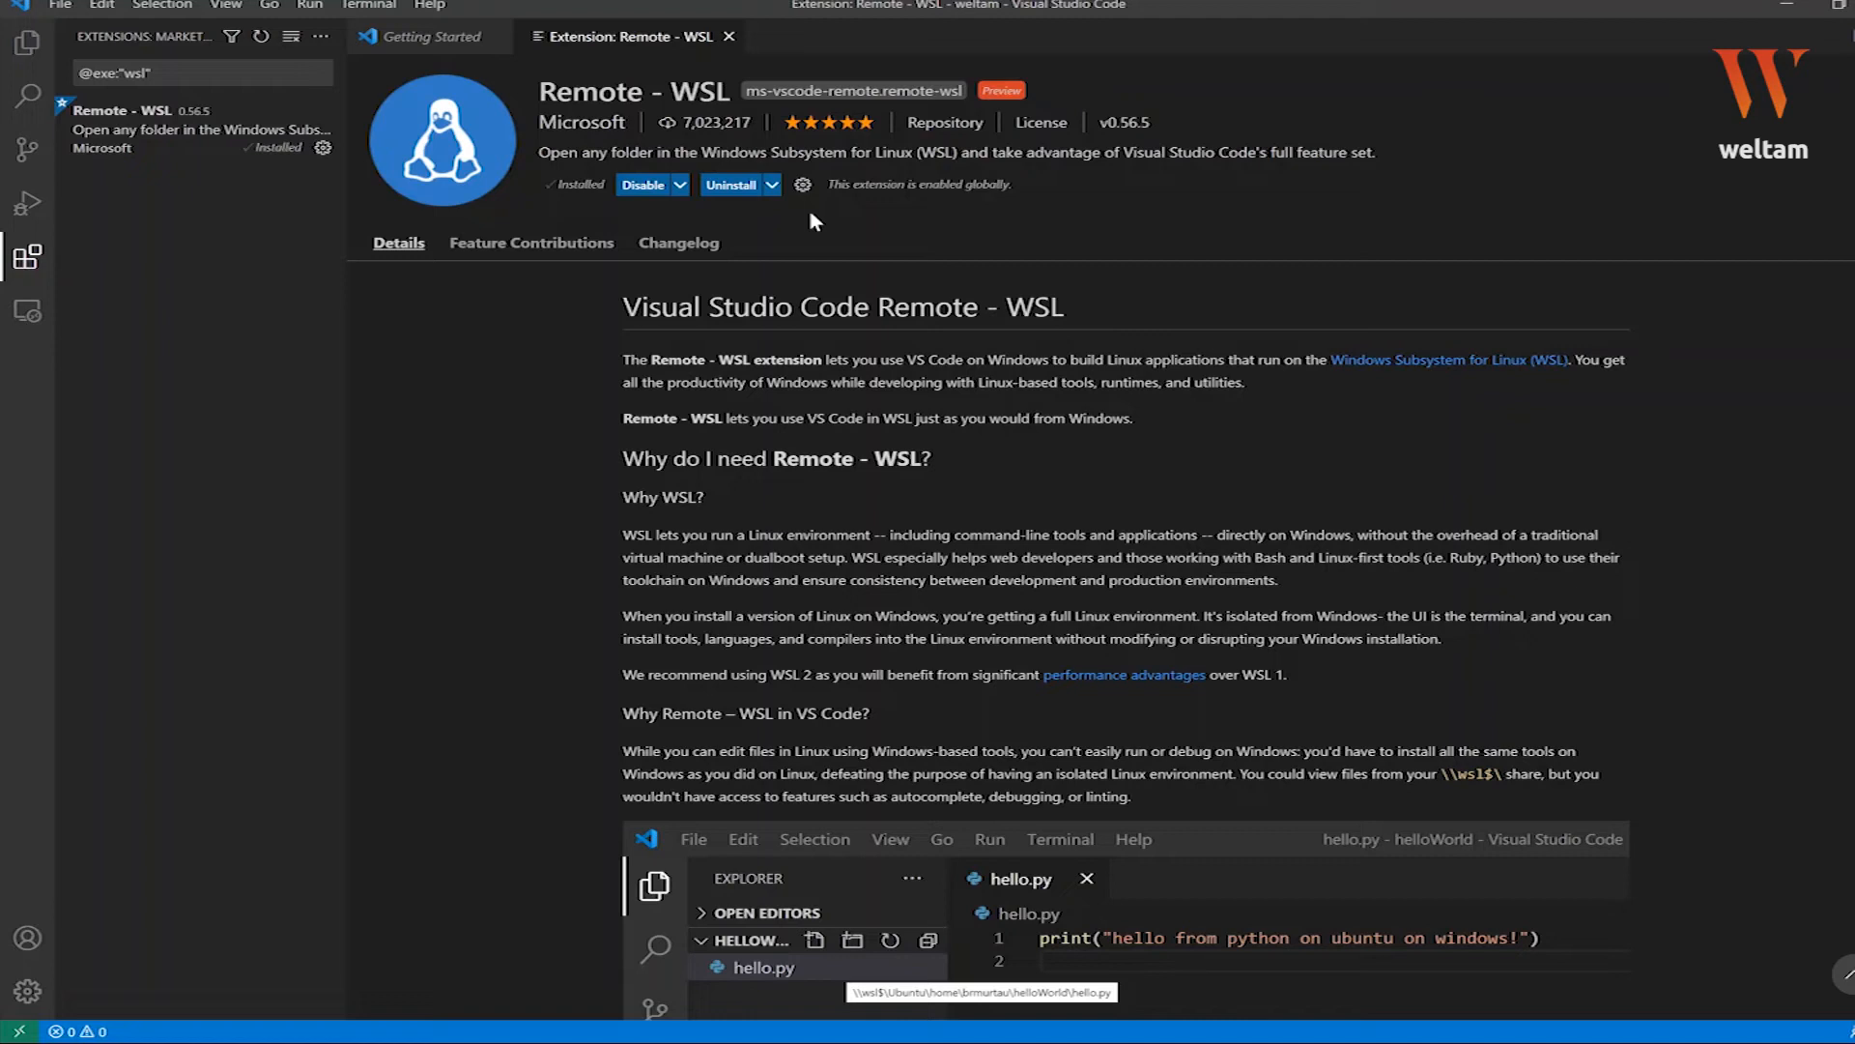
- Run "code ." again in the Ubuntu terminal to reopen the home folder through WSL, and trust the authors of its files
scroll(875, 464, down, 3)
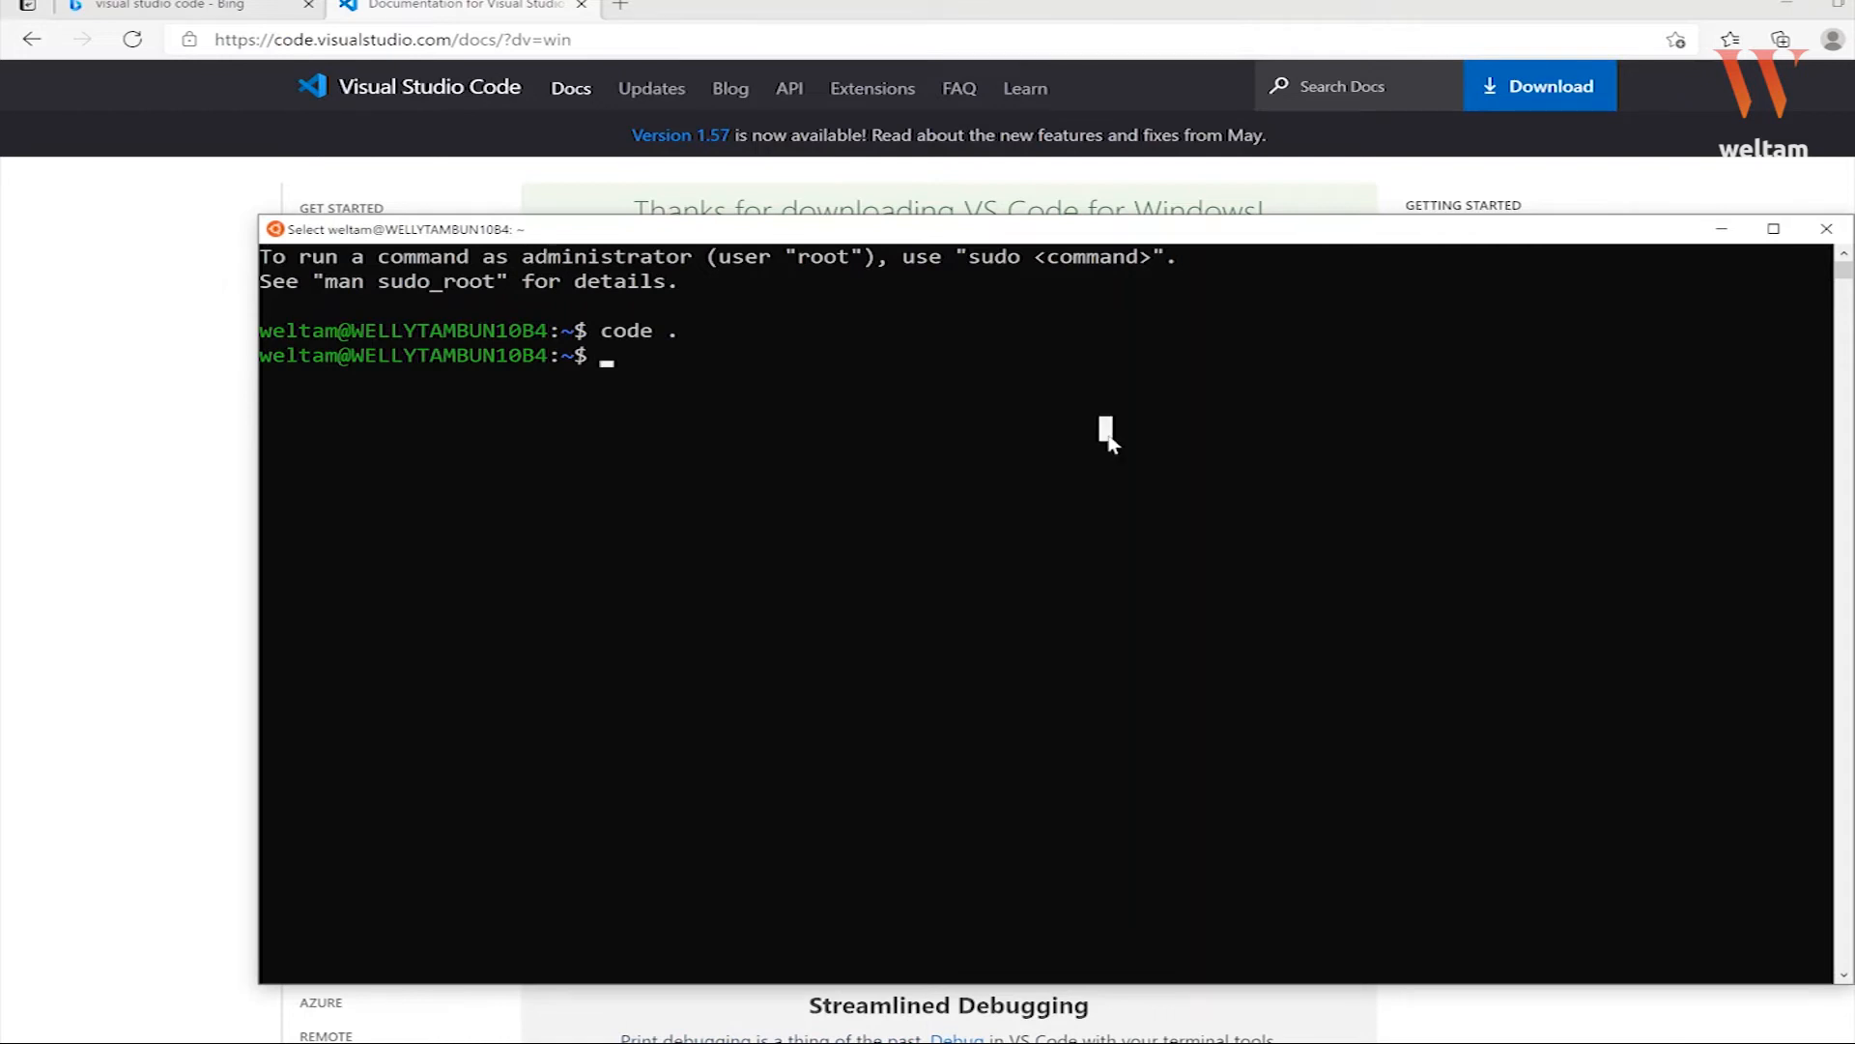
key(Escape)
text(code .)
key(Return)
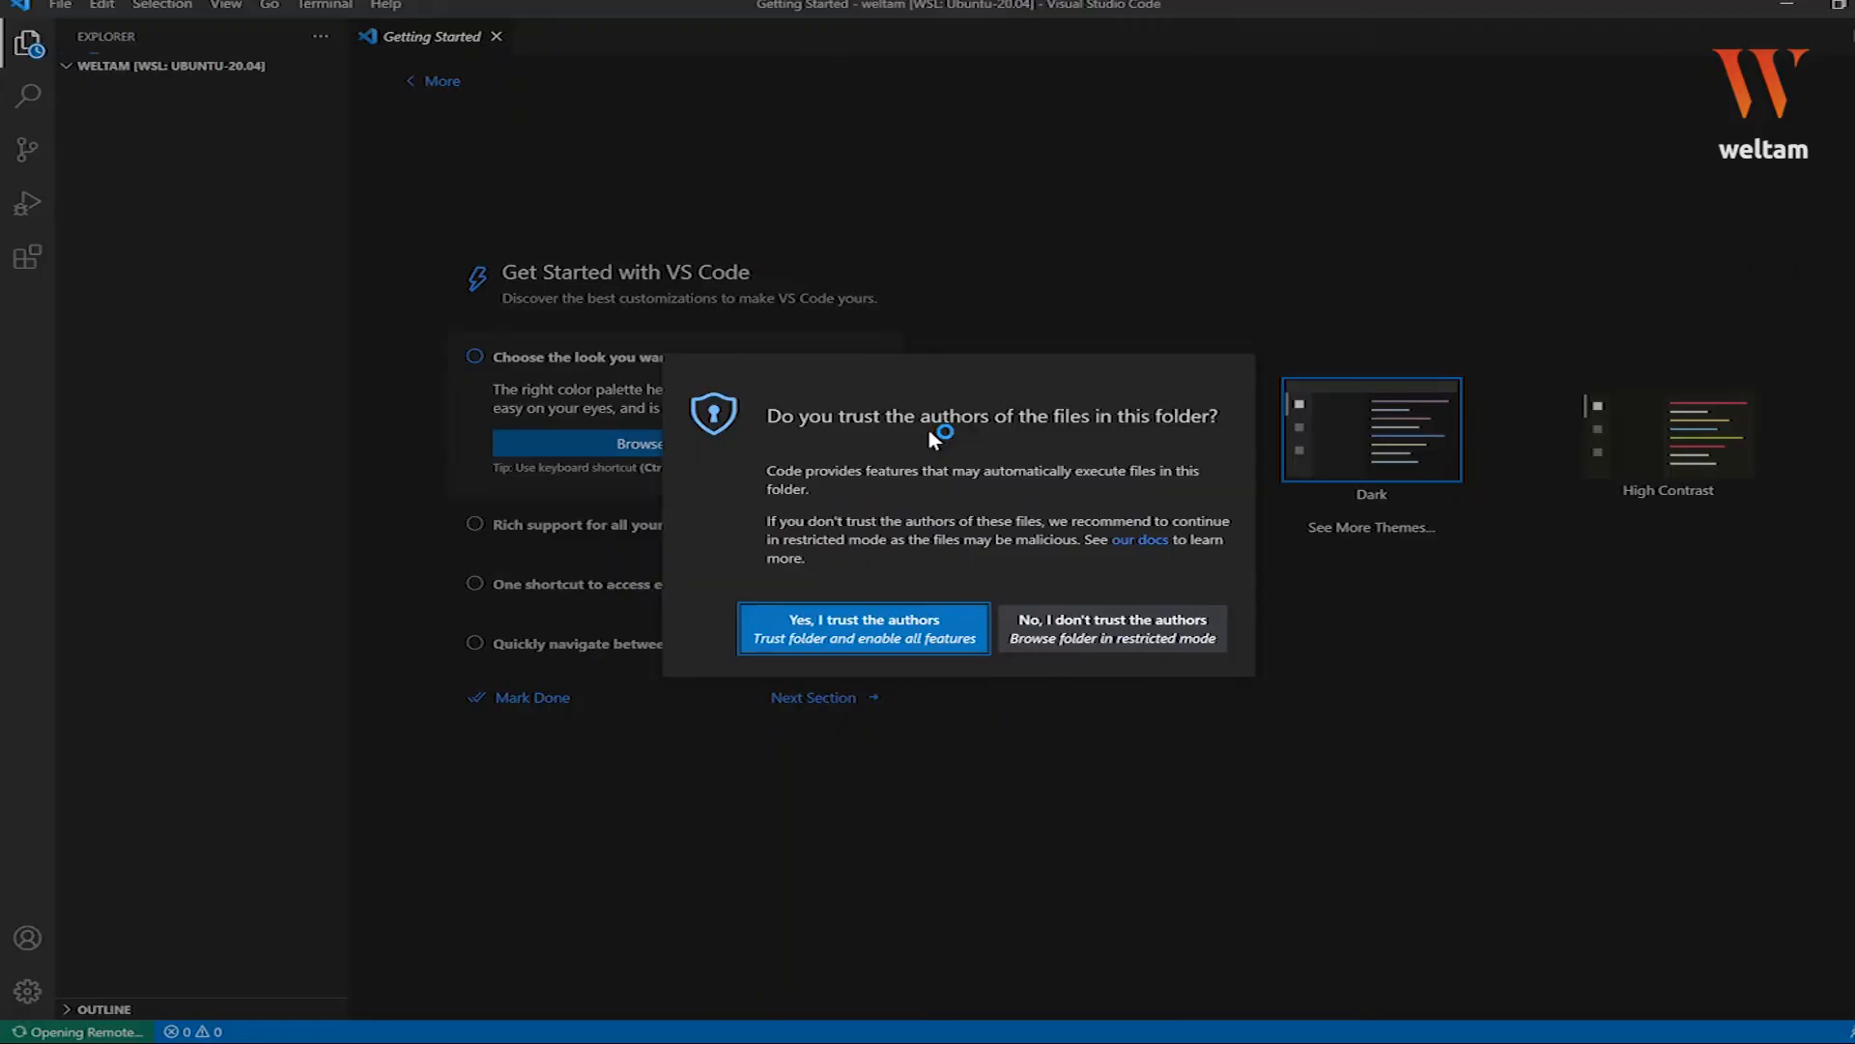
click(865, 634)
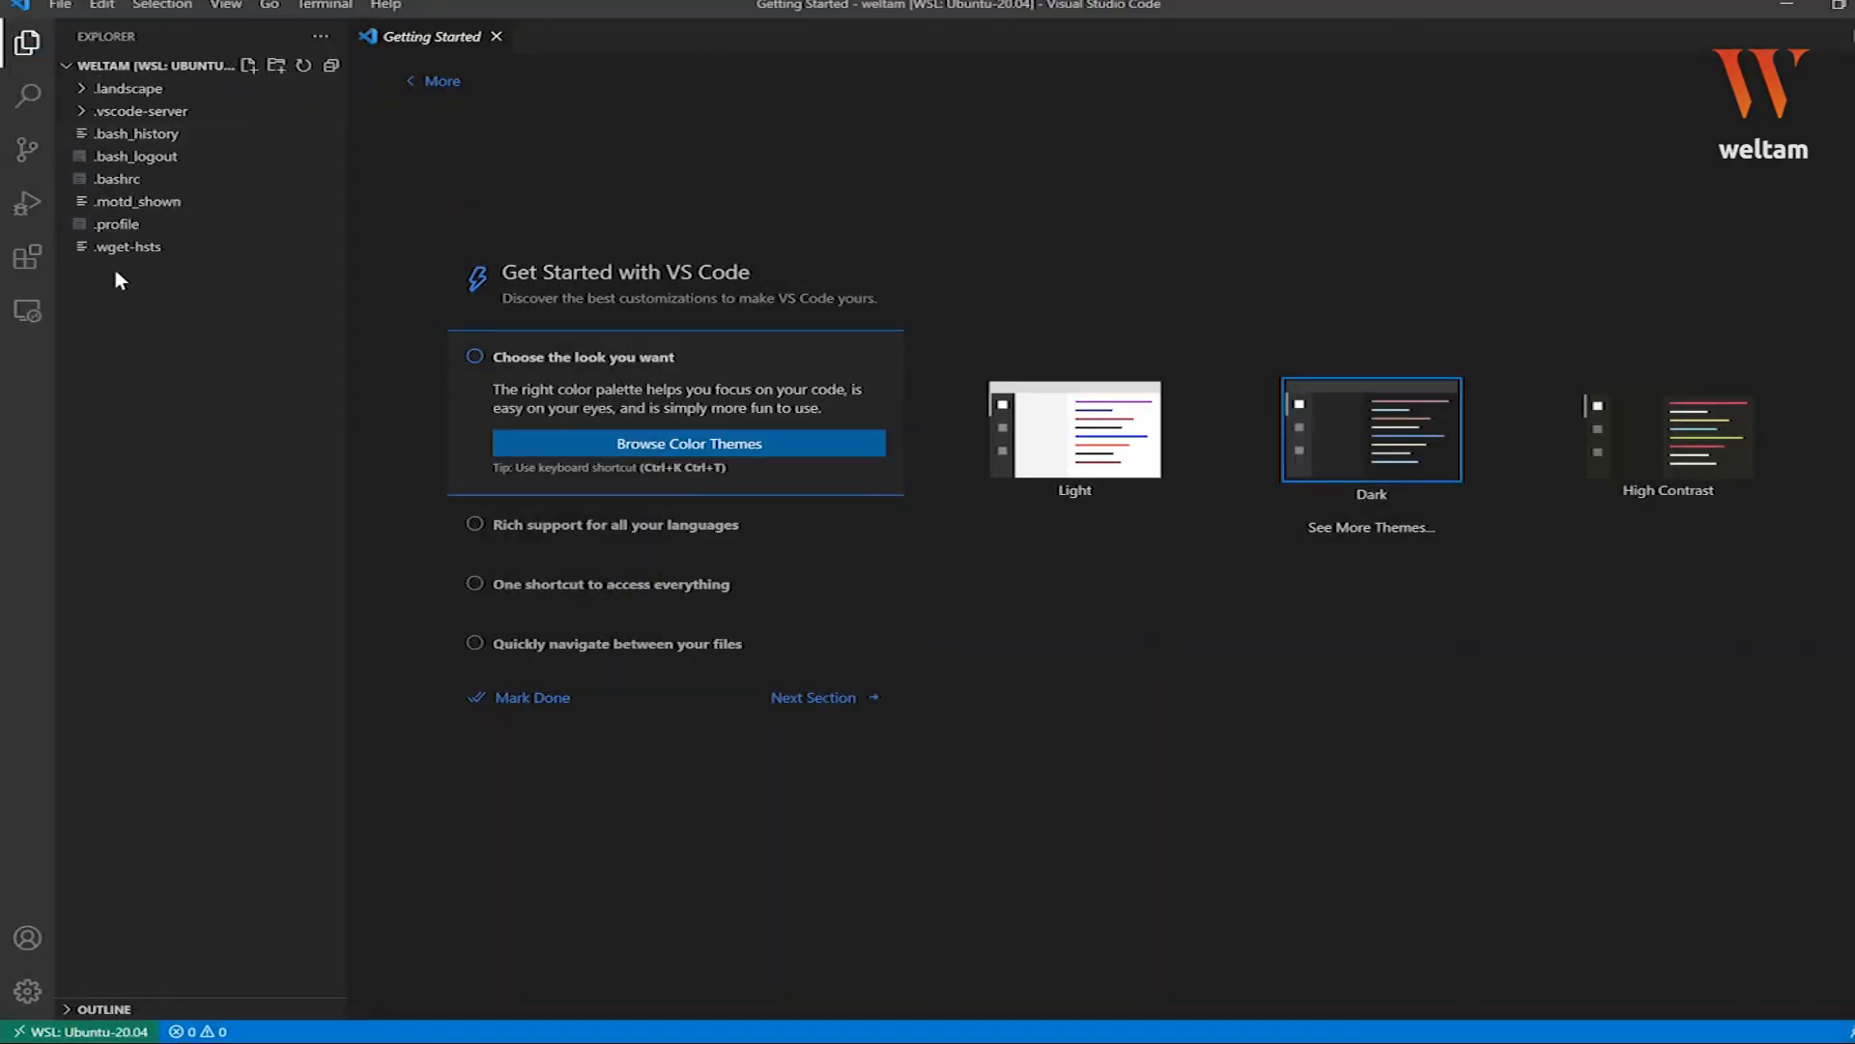
- Create a new file named hello.py in the root of the opened WSL home folder
right_click(130, 369)
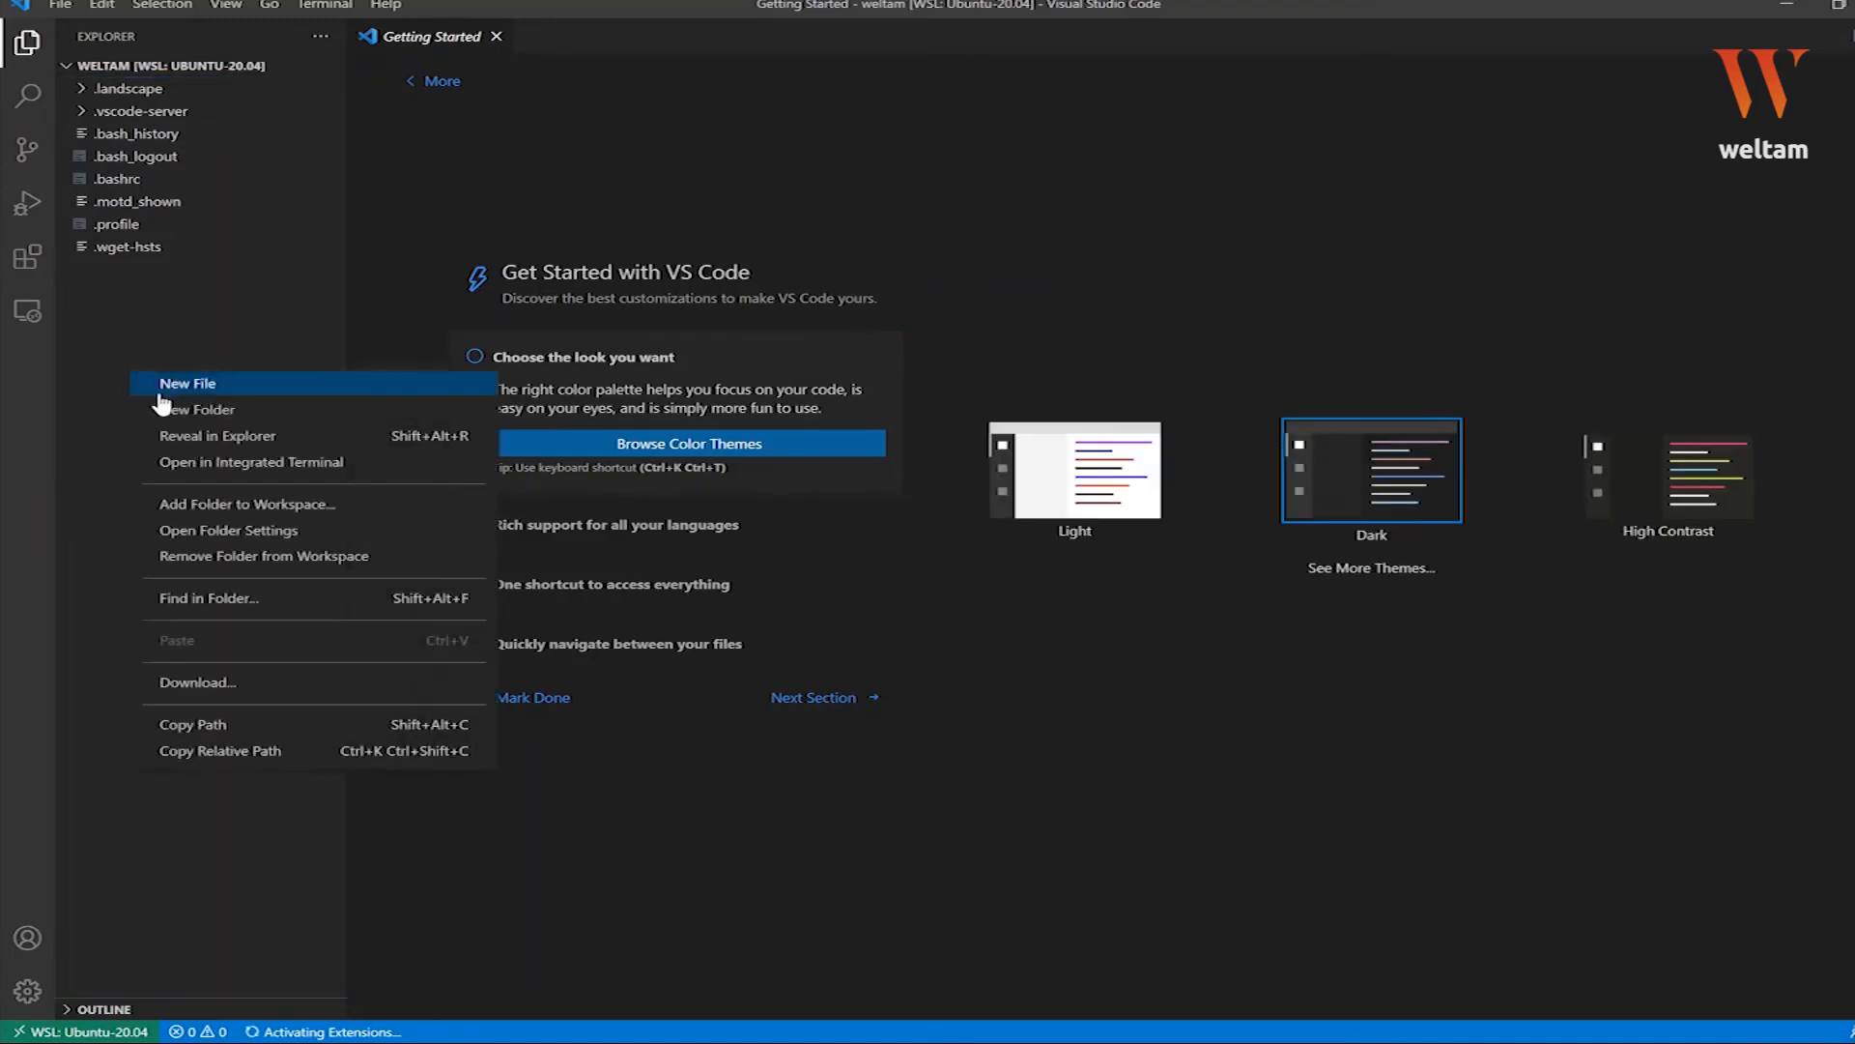
click(162, 393)
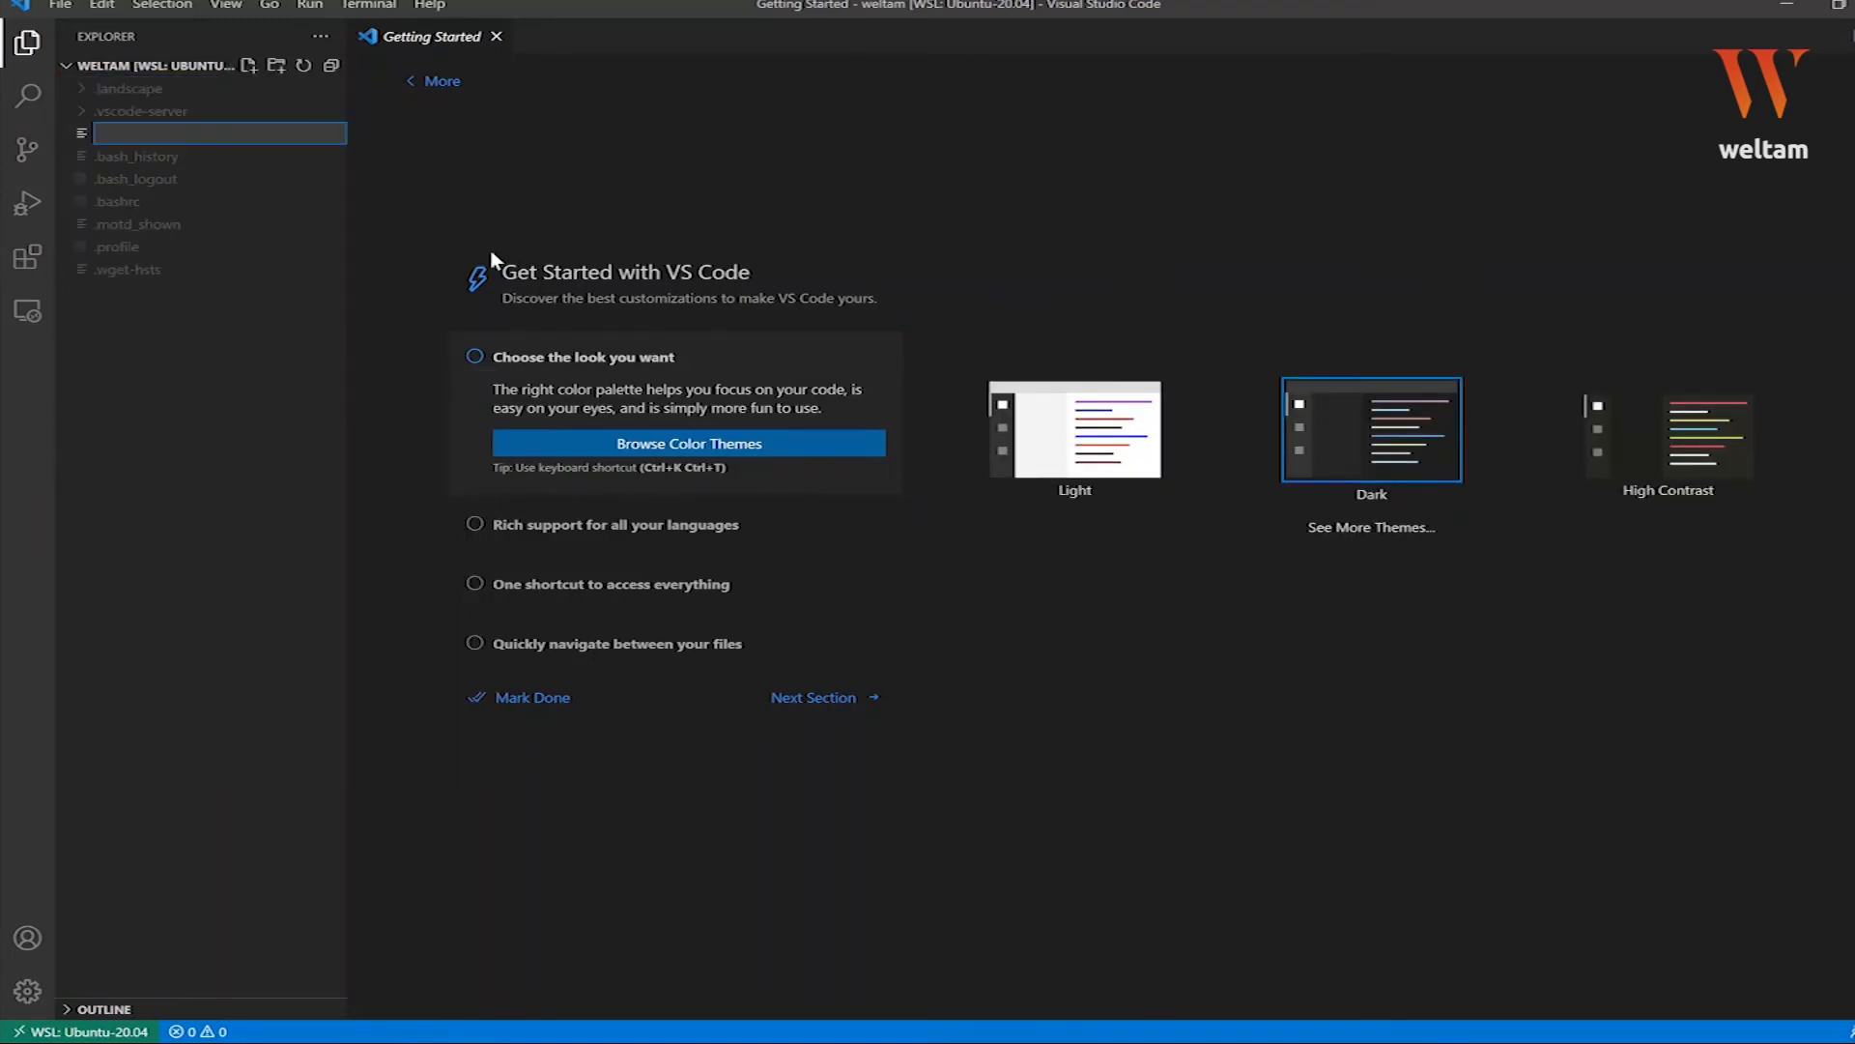
text(hello.py)
key(Return)
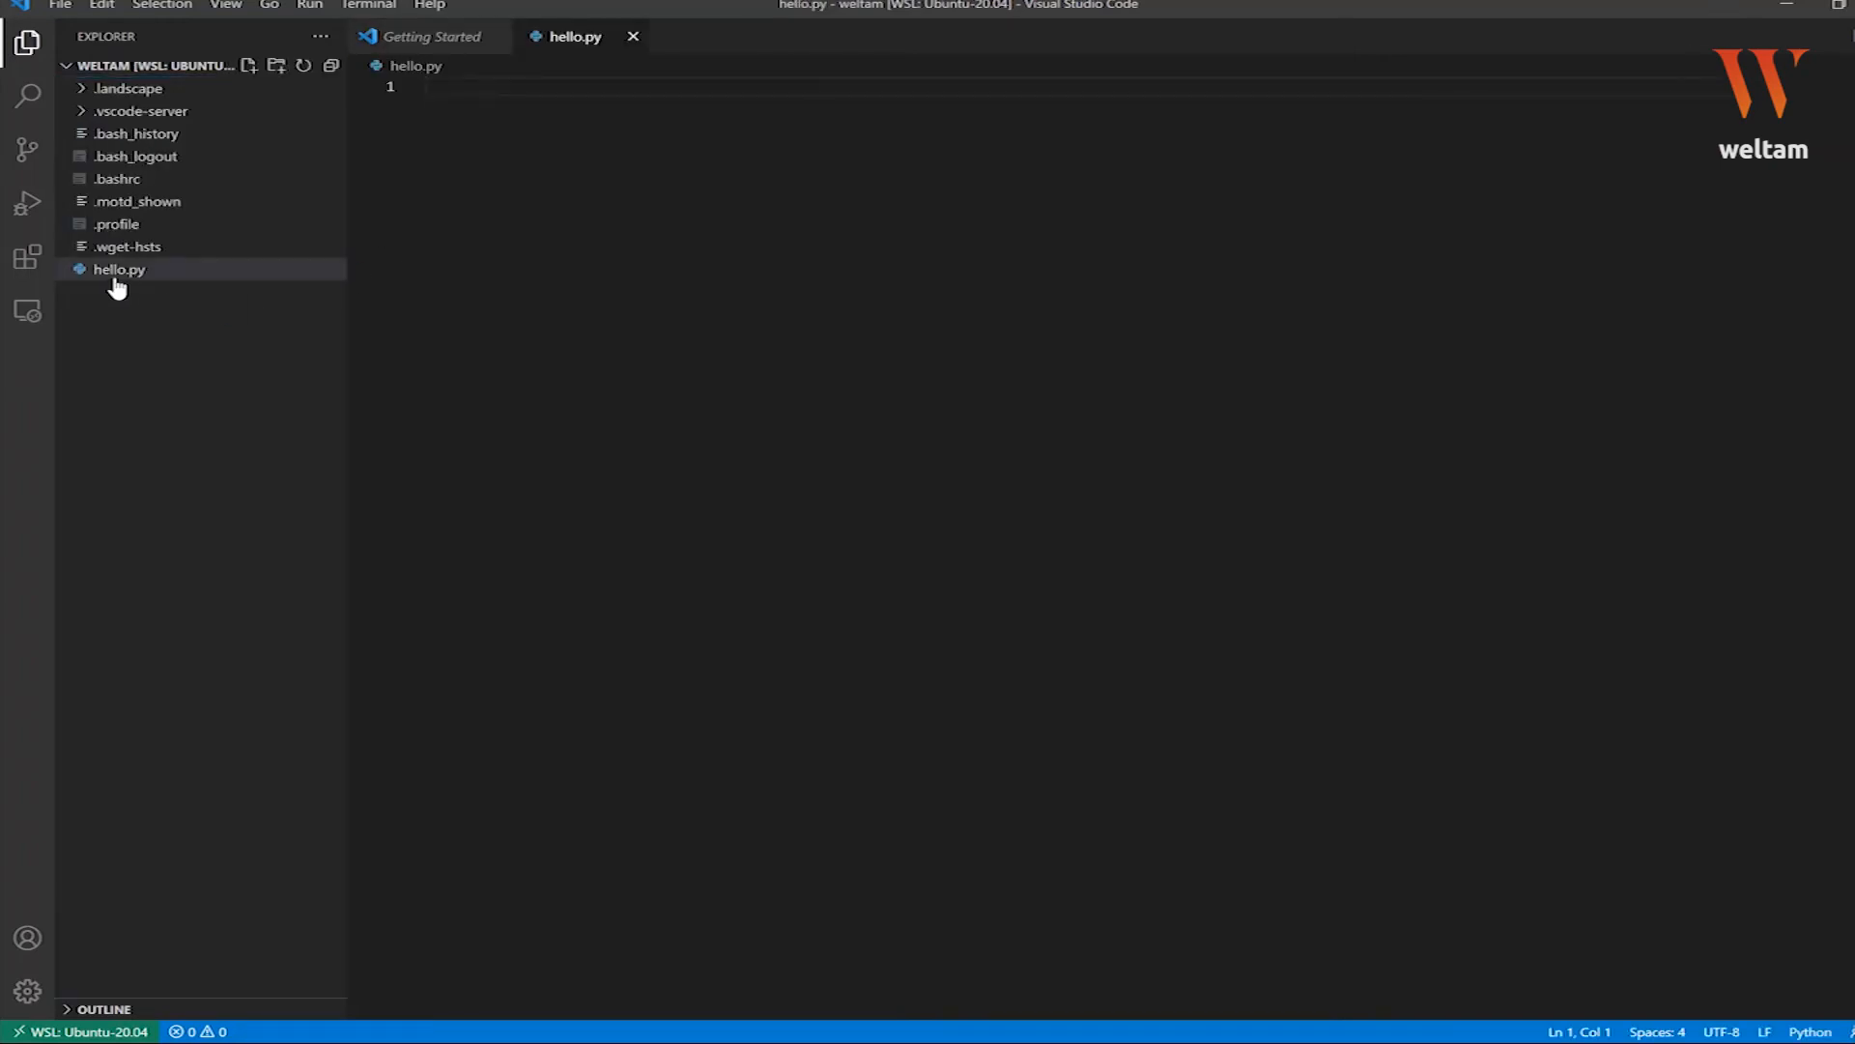
right_click(259, 276)
key(Escape)
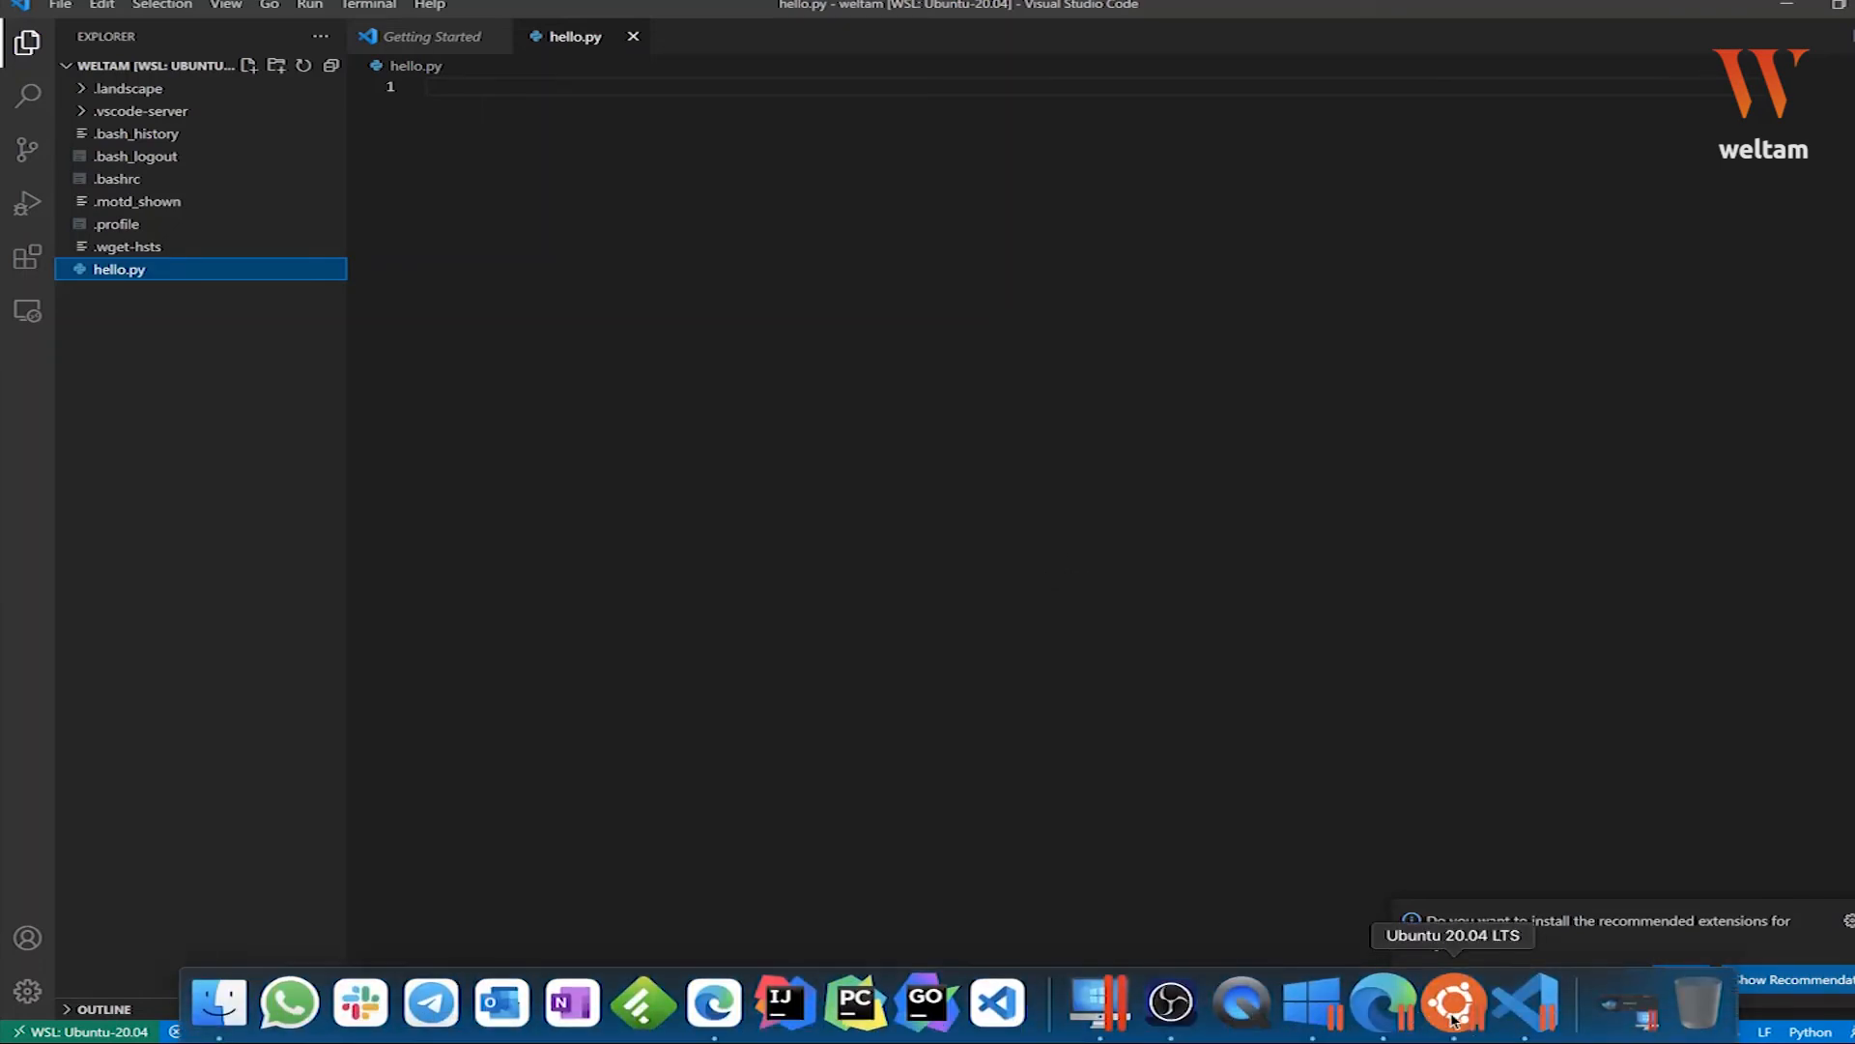
- Switch to the Ubuntu 20.04 LTS terminal and list the home folder's files with ls
click(1452, 1017)
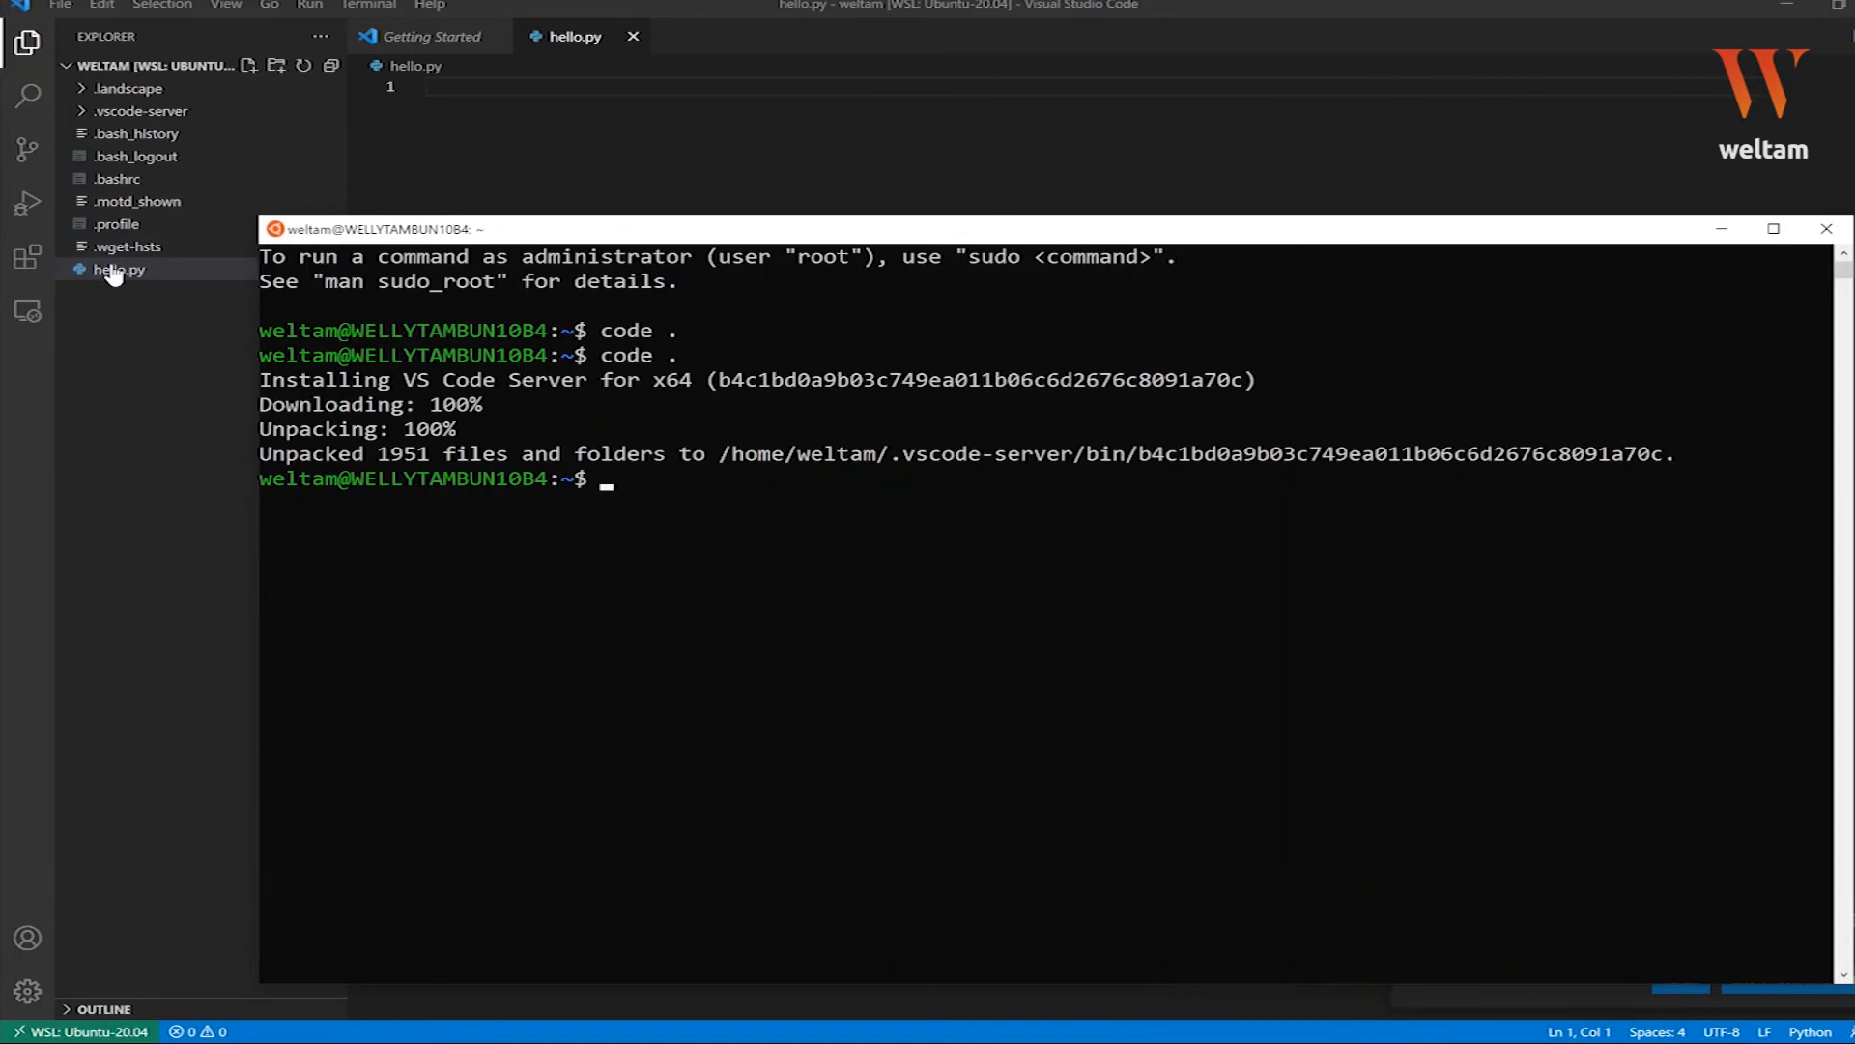
click(698, 604)
text(pw)
key(BackSpace)
key(BackSpace)
text(ls)
key(Return)
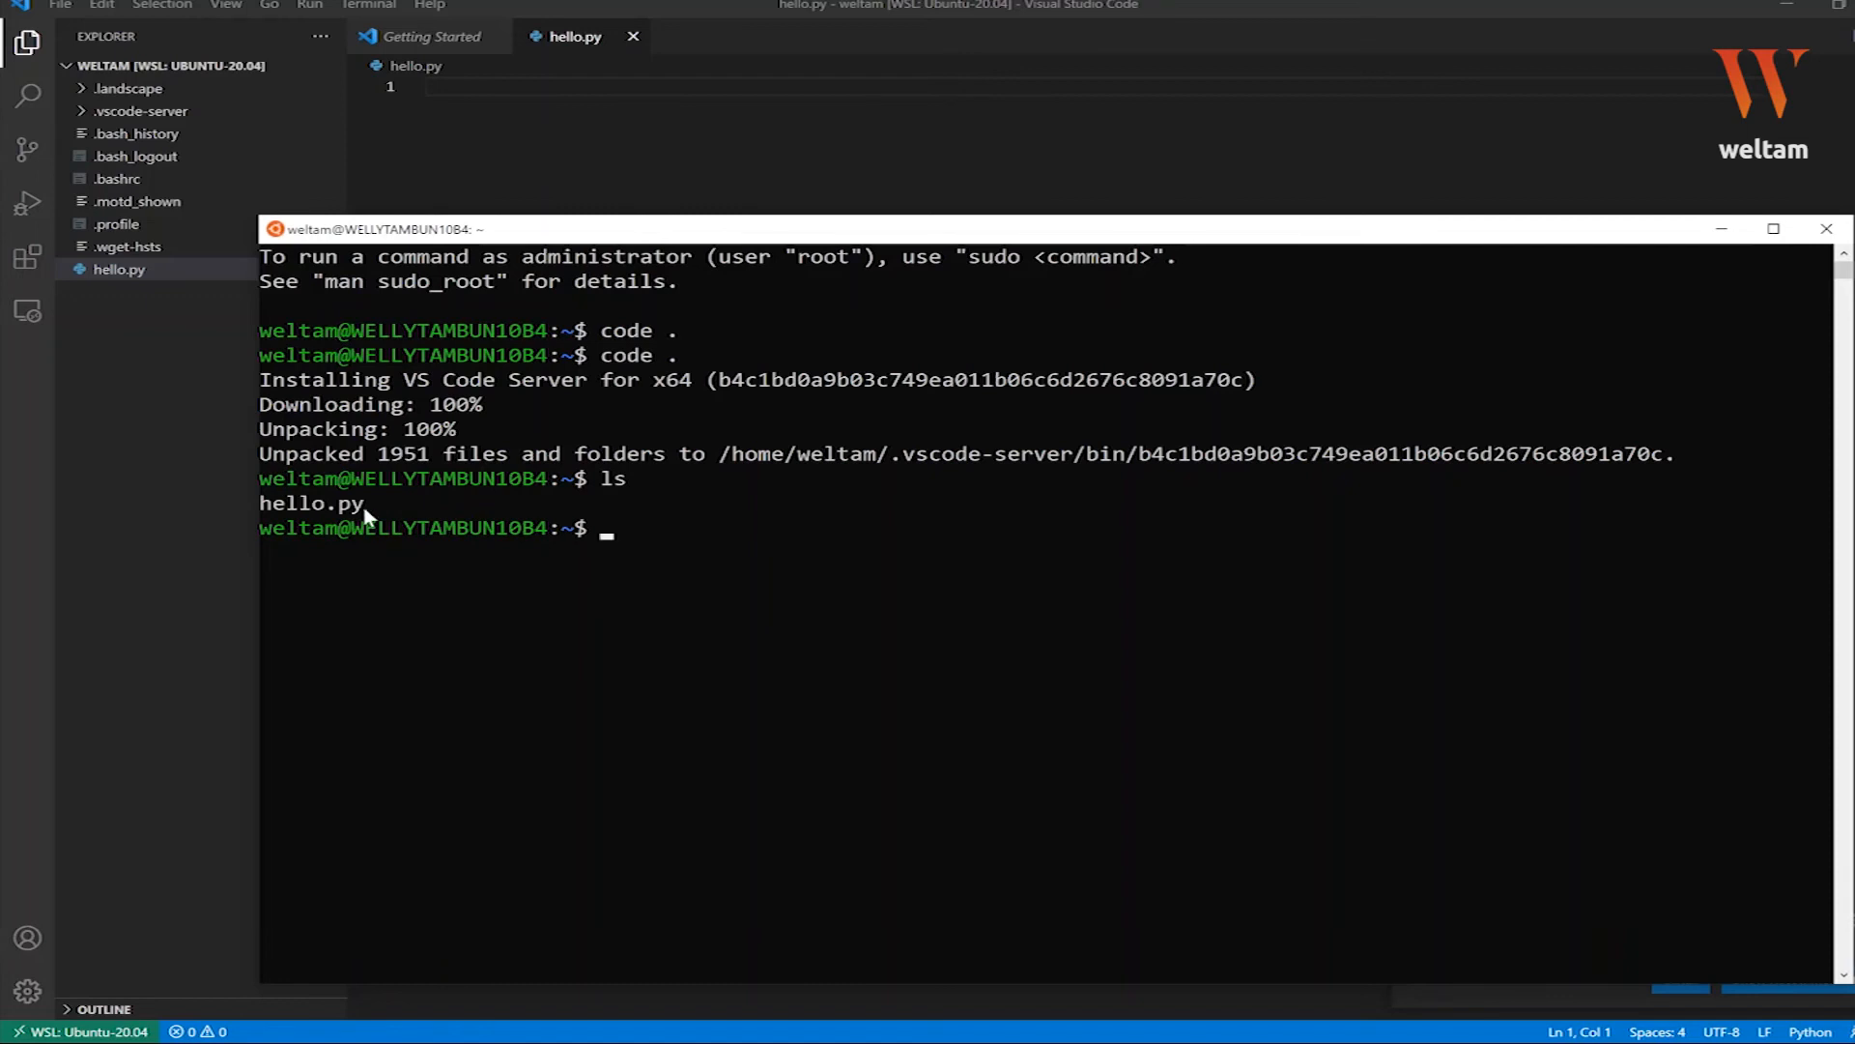
- Return to Visual Studio Code, write print("hello") in hello.py and save the file
click(145, 270)
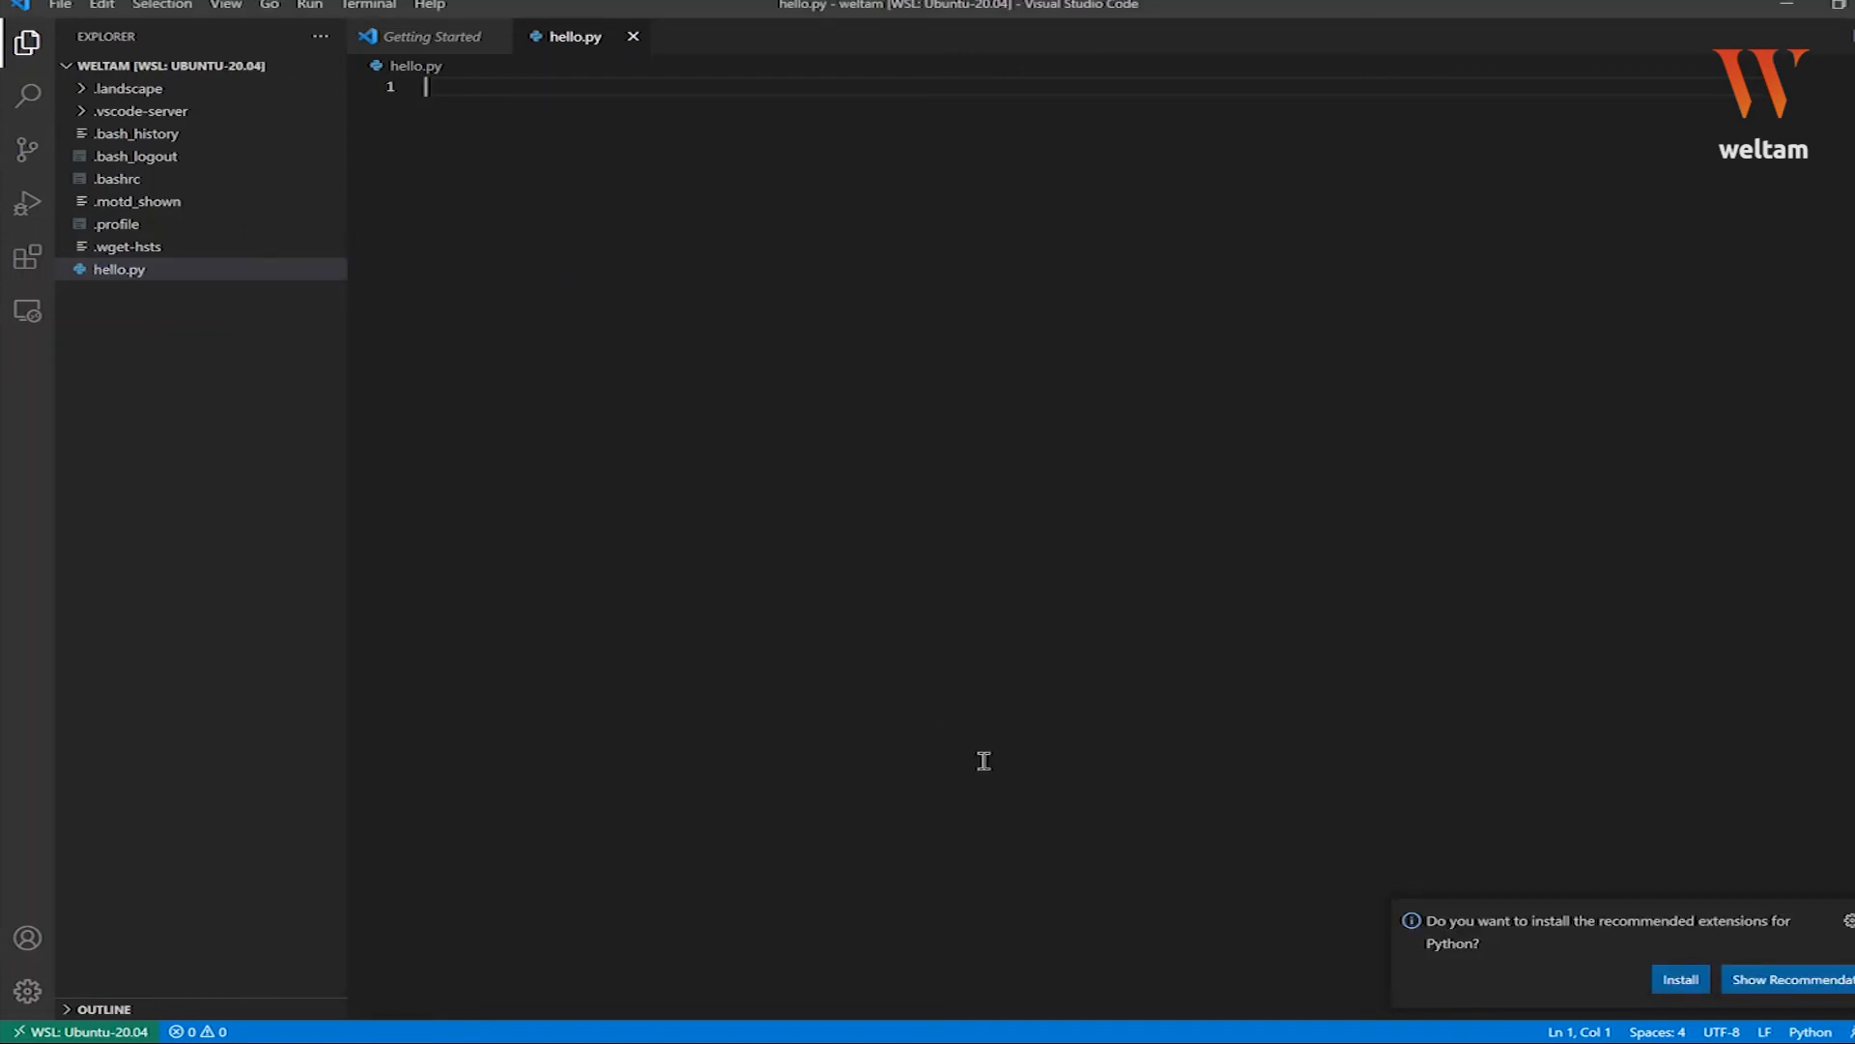
text(print()
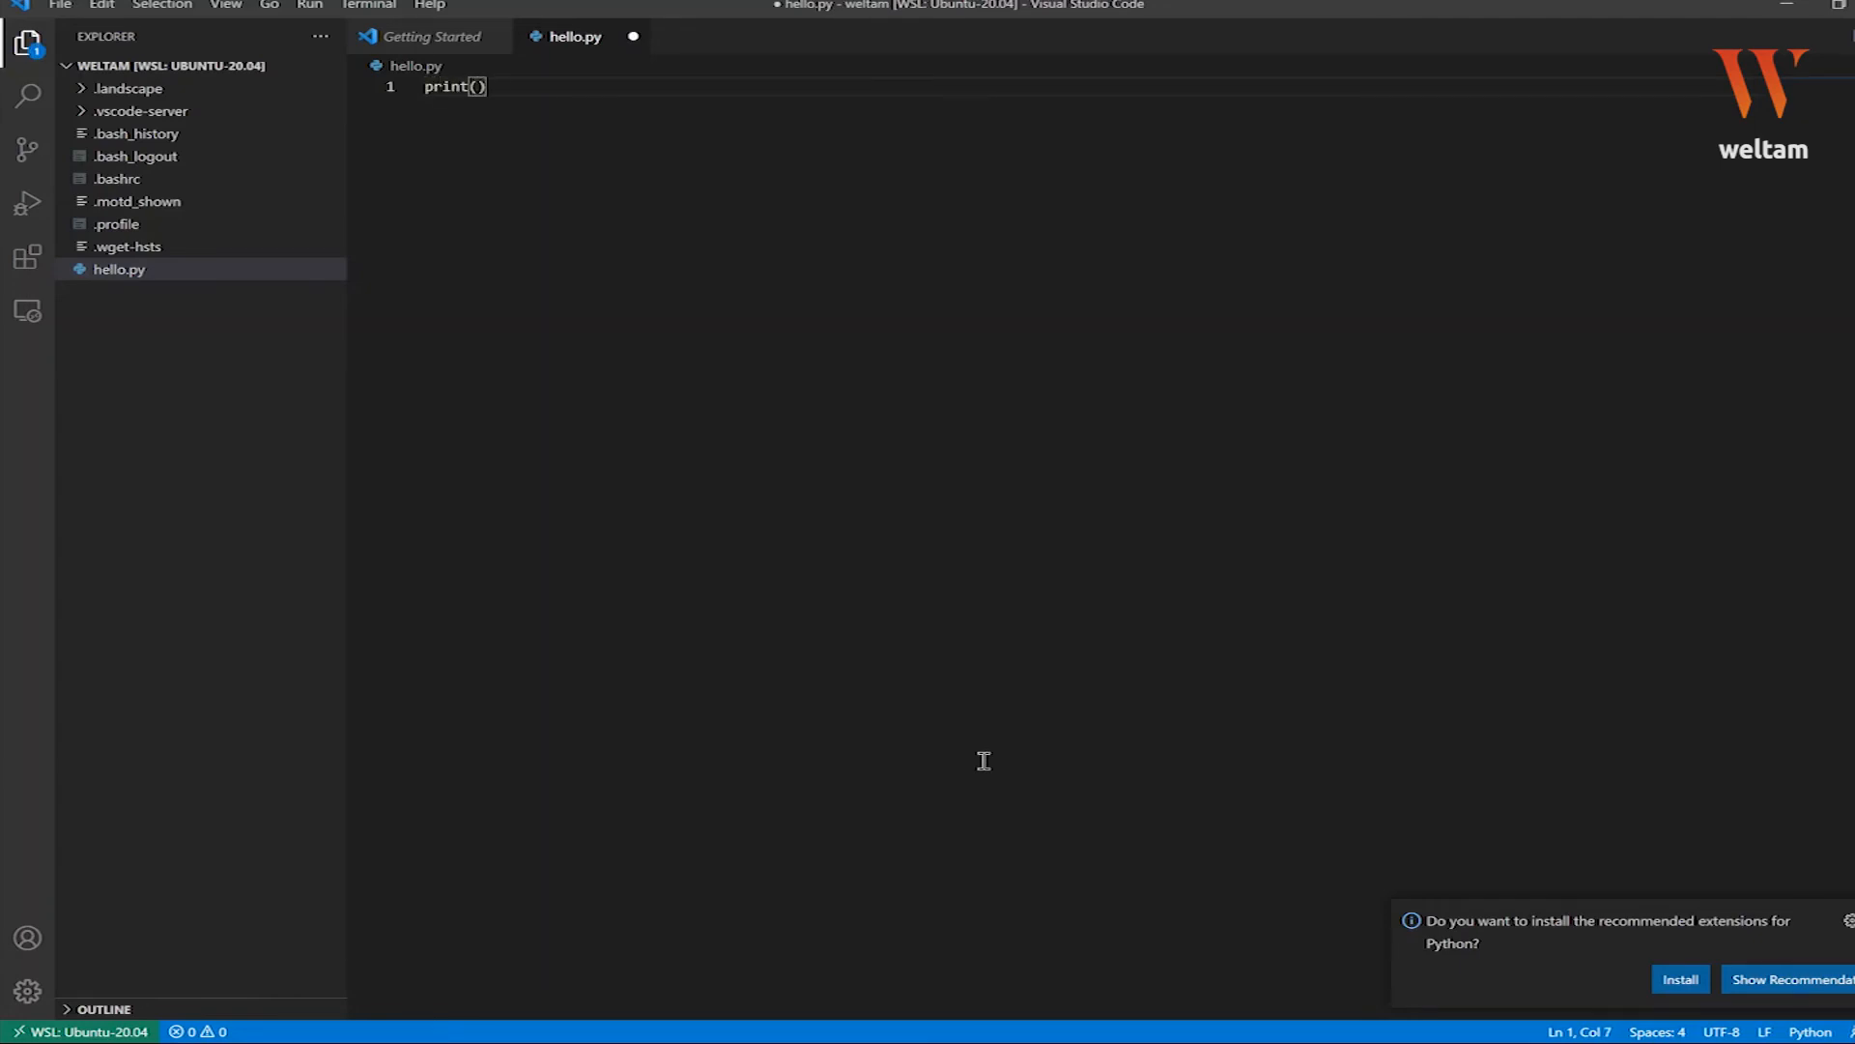
text("hello)
key(ctrl+s)
right_click(983, 760)
click(808, 356)
right_click(808, 341)
click(752, 293)
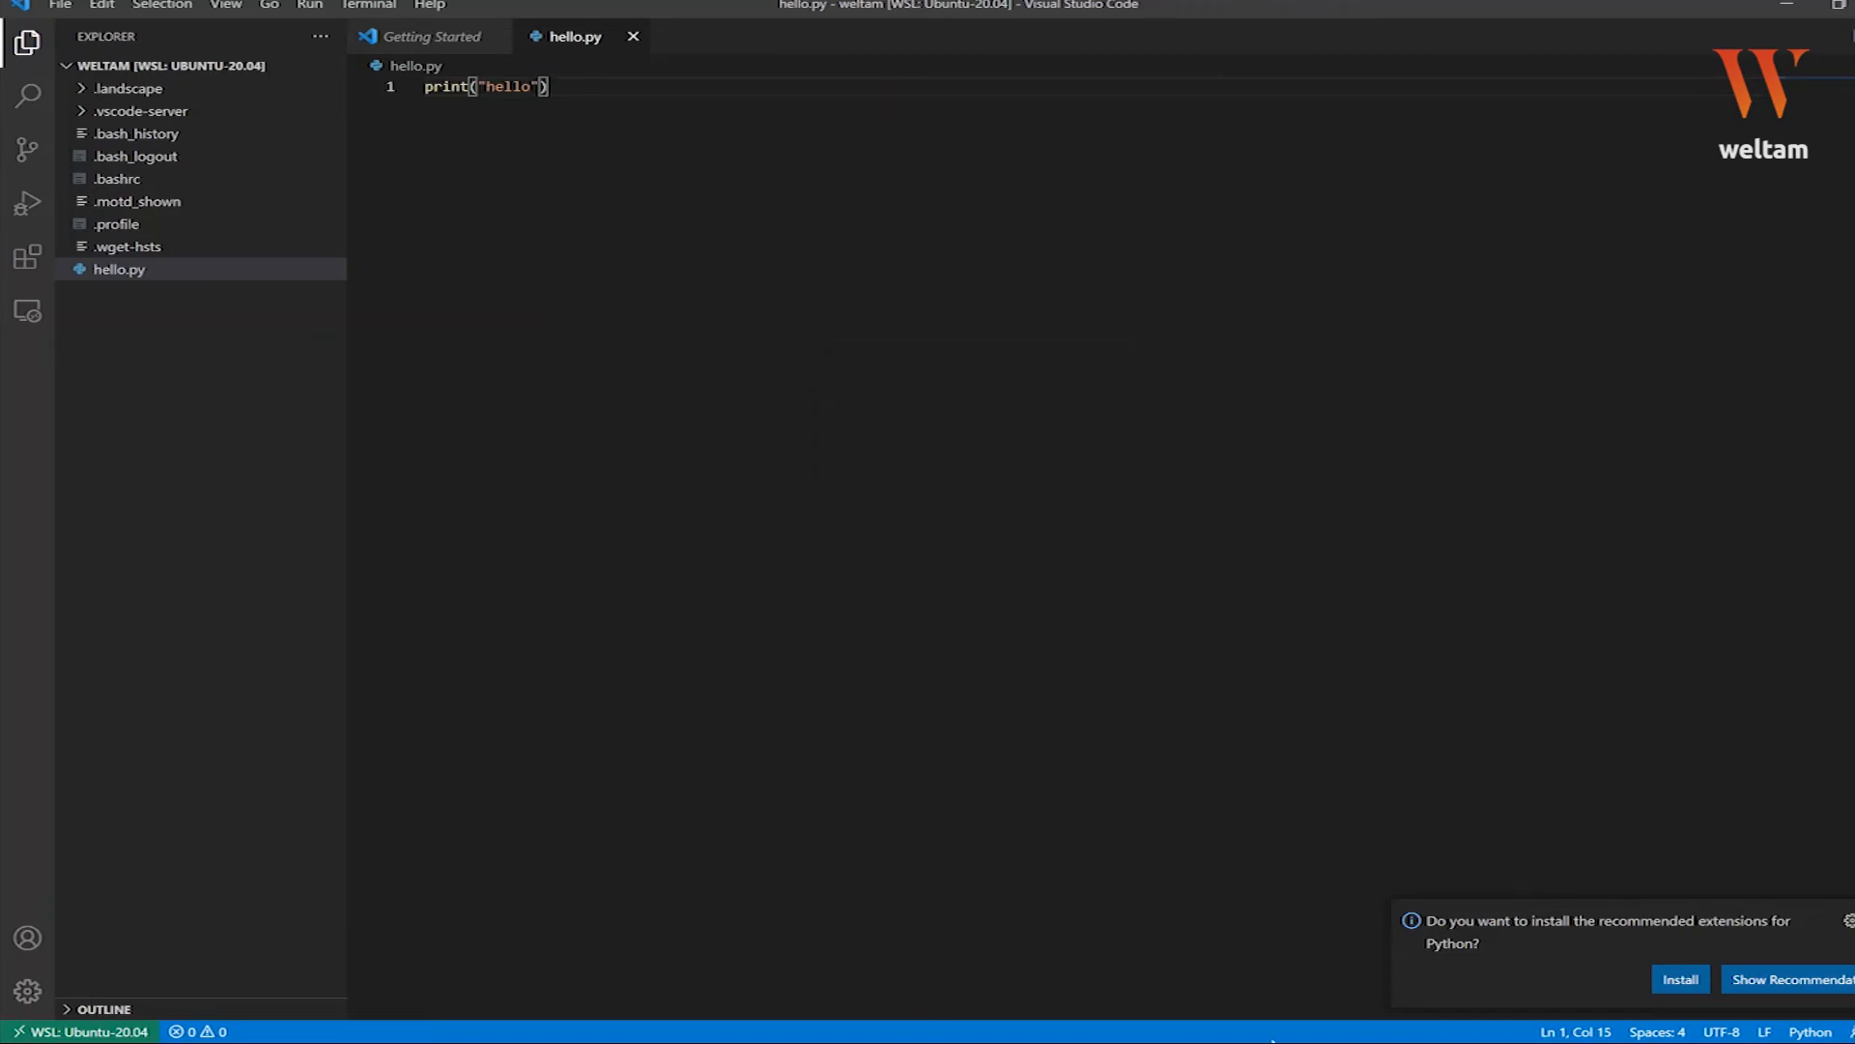
- In the Ubuntu 20.04 LTS terminal, list the home folder again and display the file's contents with cat hello.py
mouse_move(1382, 1015)
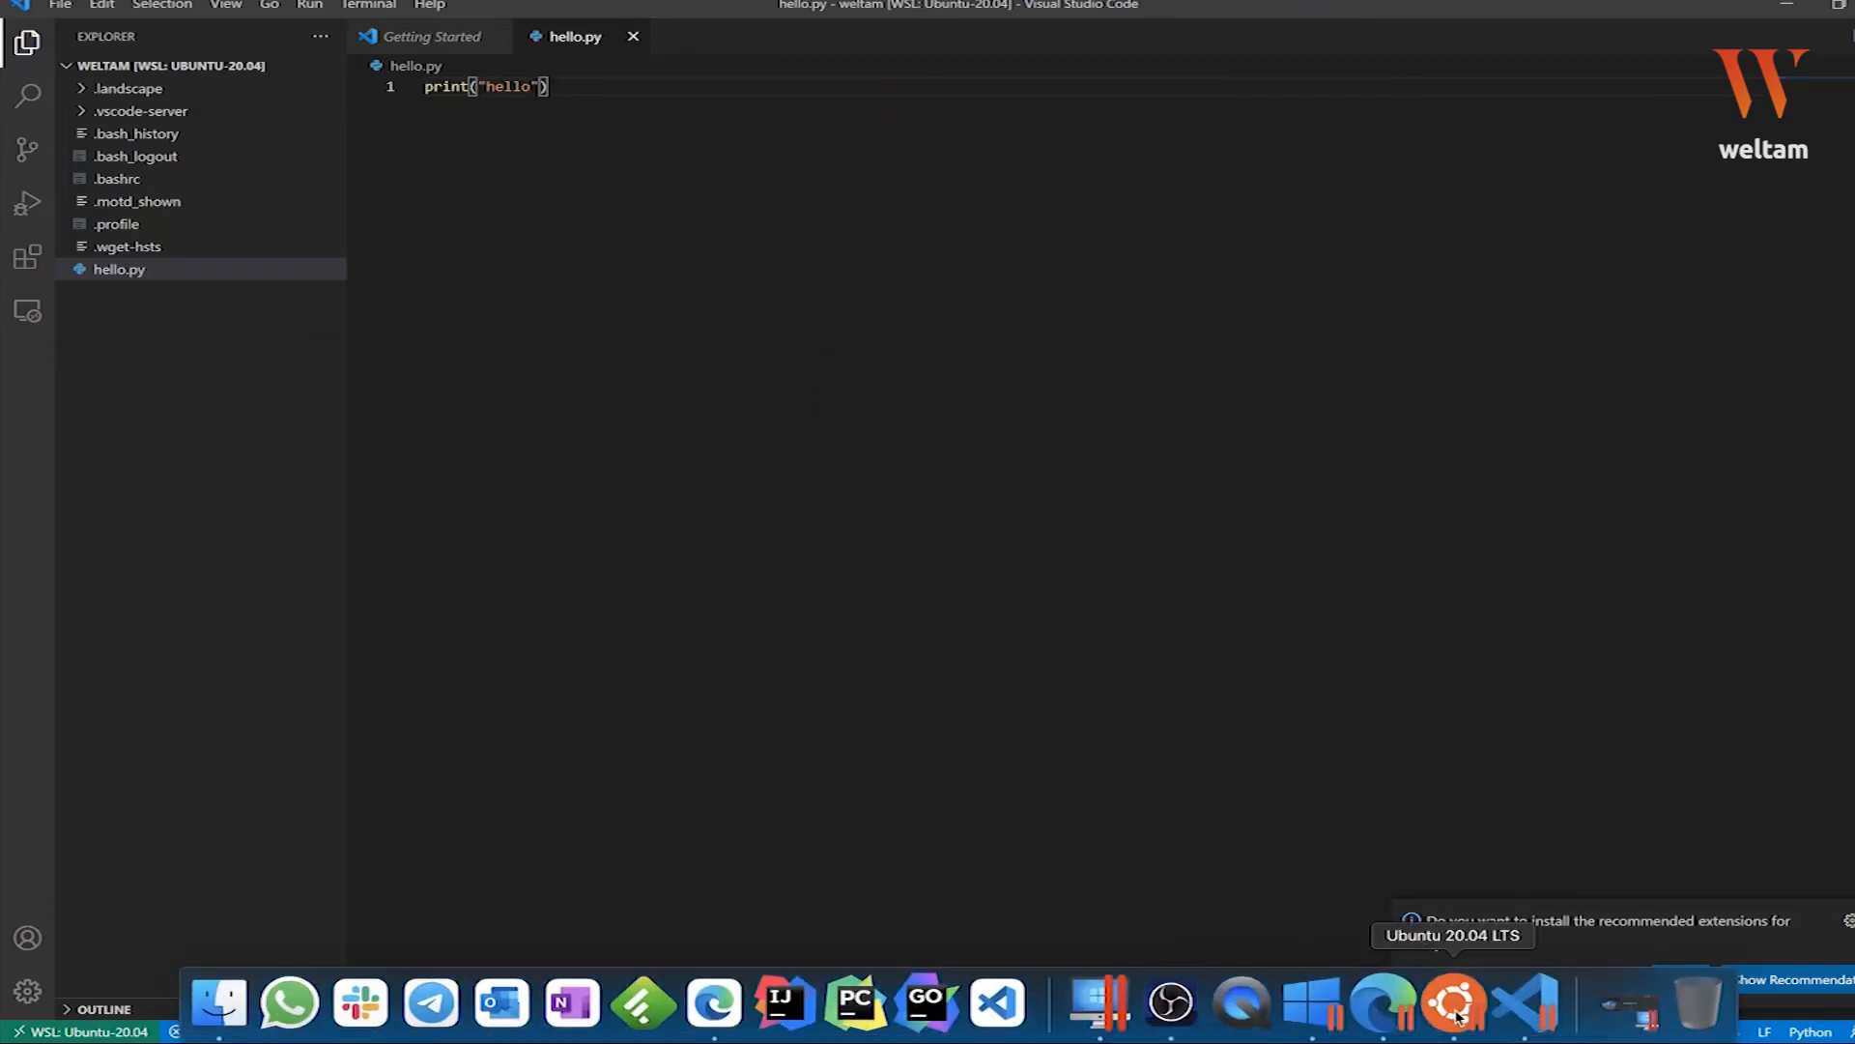
click(1457, 1015)
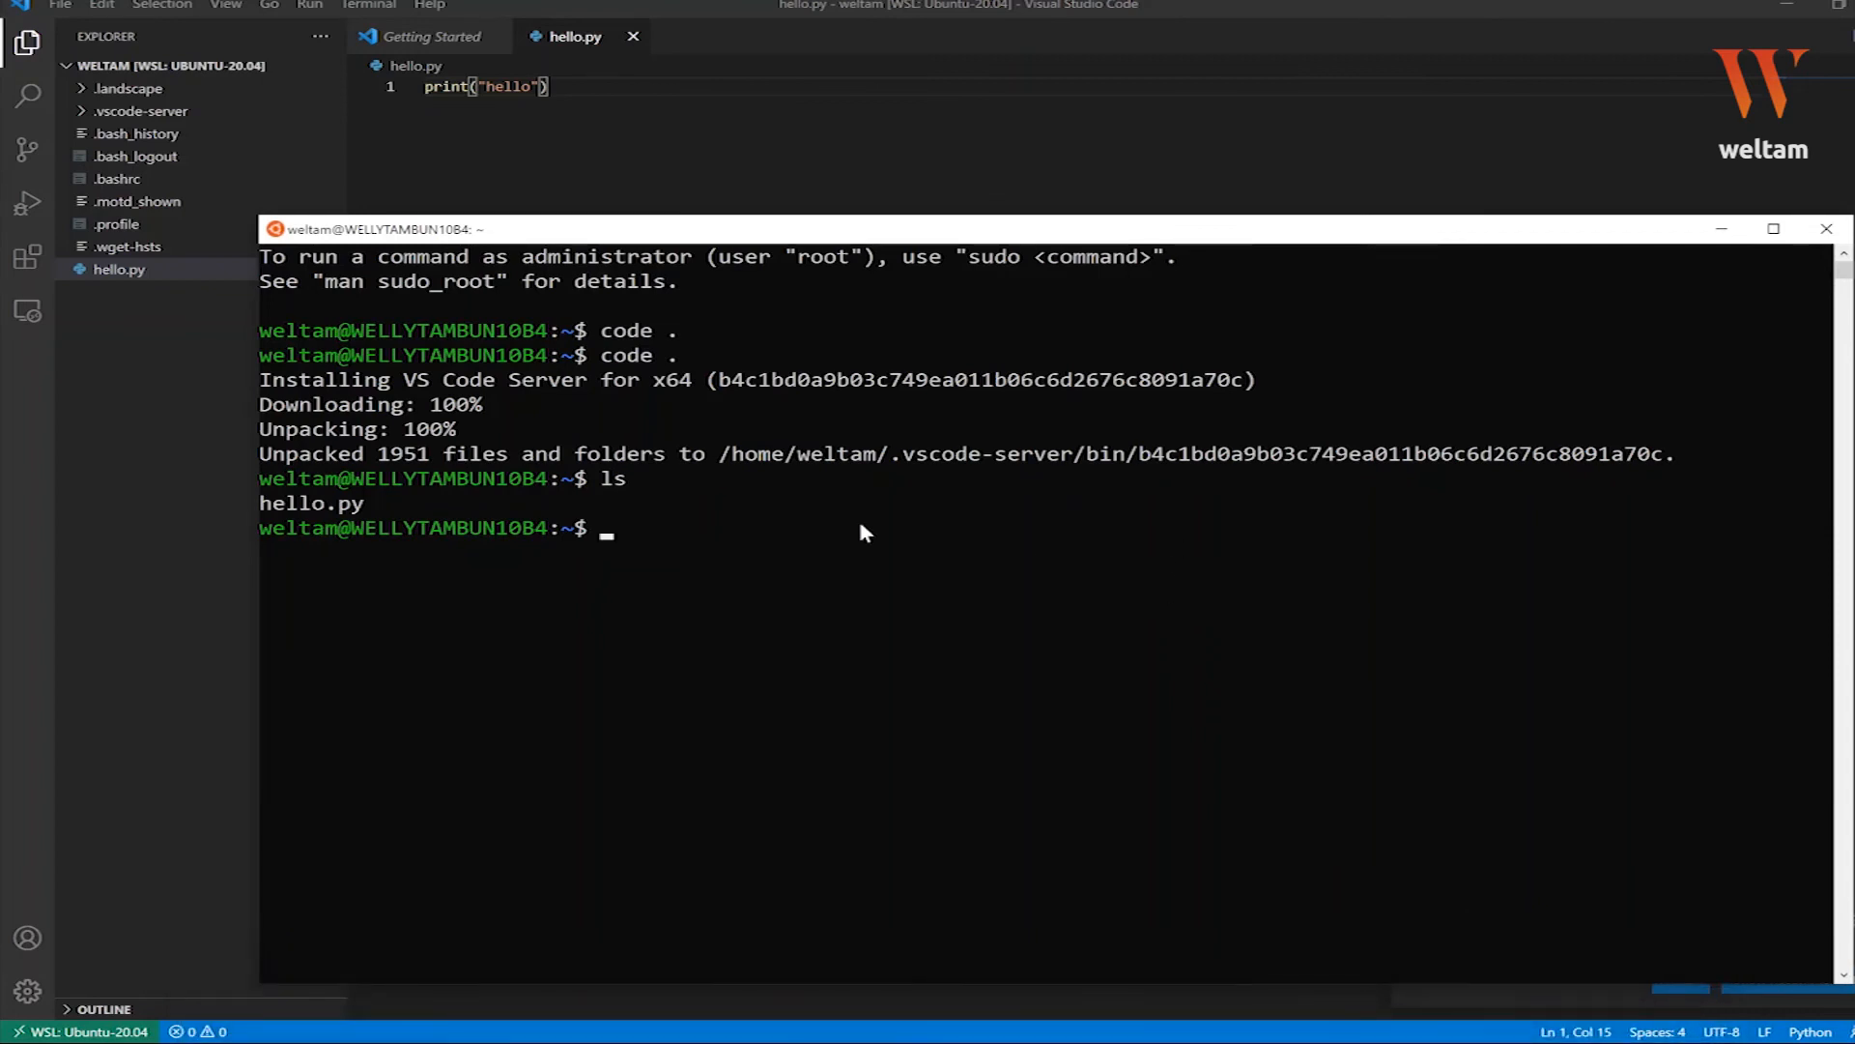
text(ls)
key(Return)
text(cat )
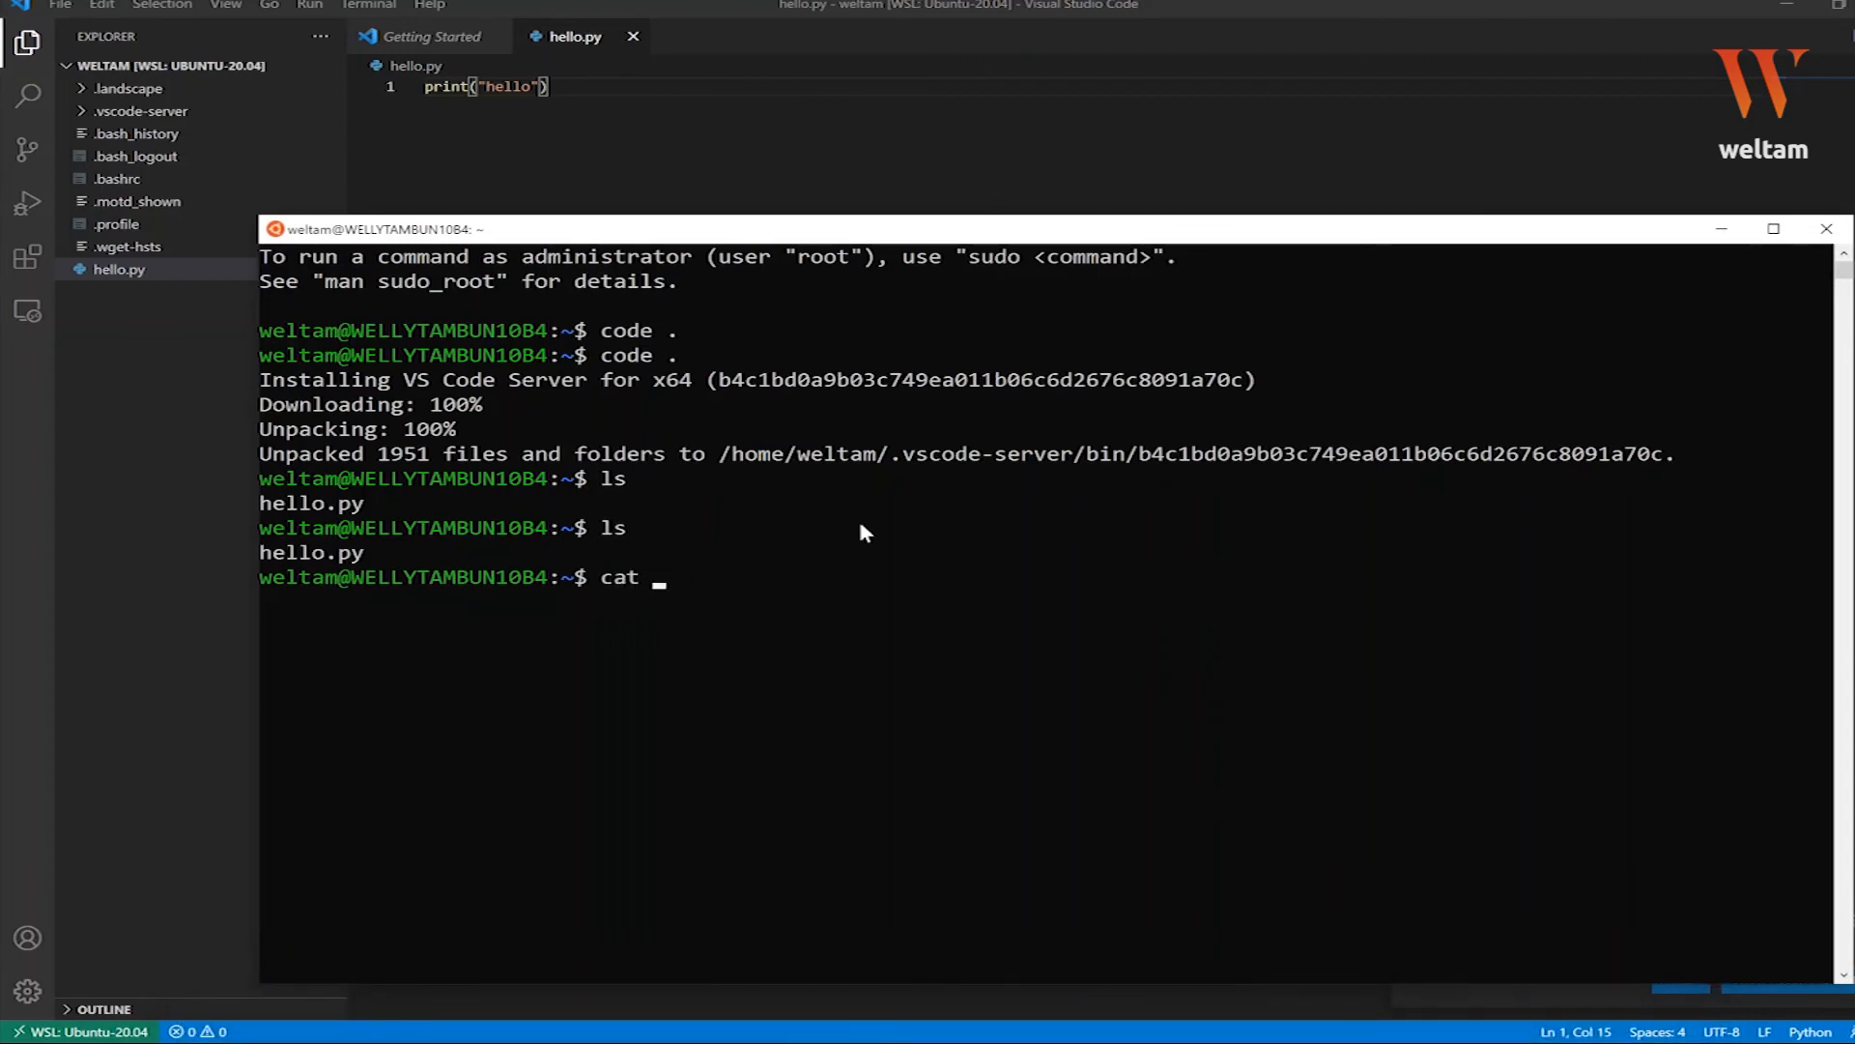
text(hello.py)
key(Return)
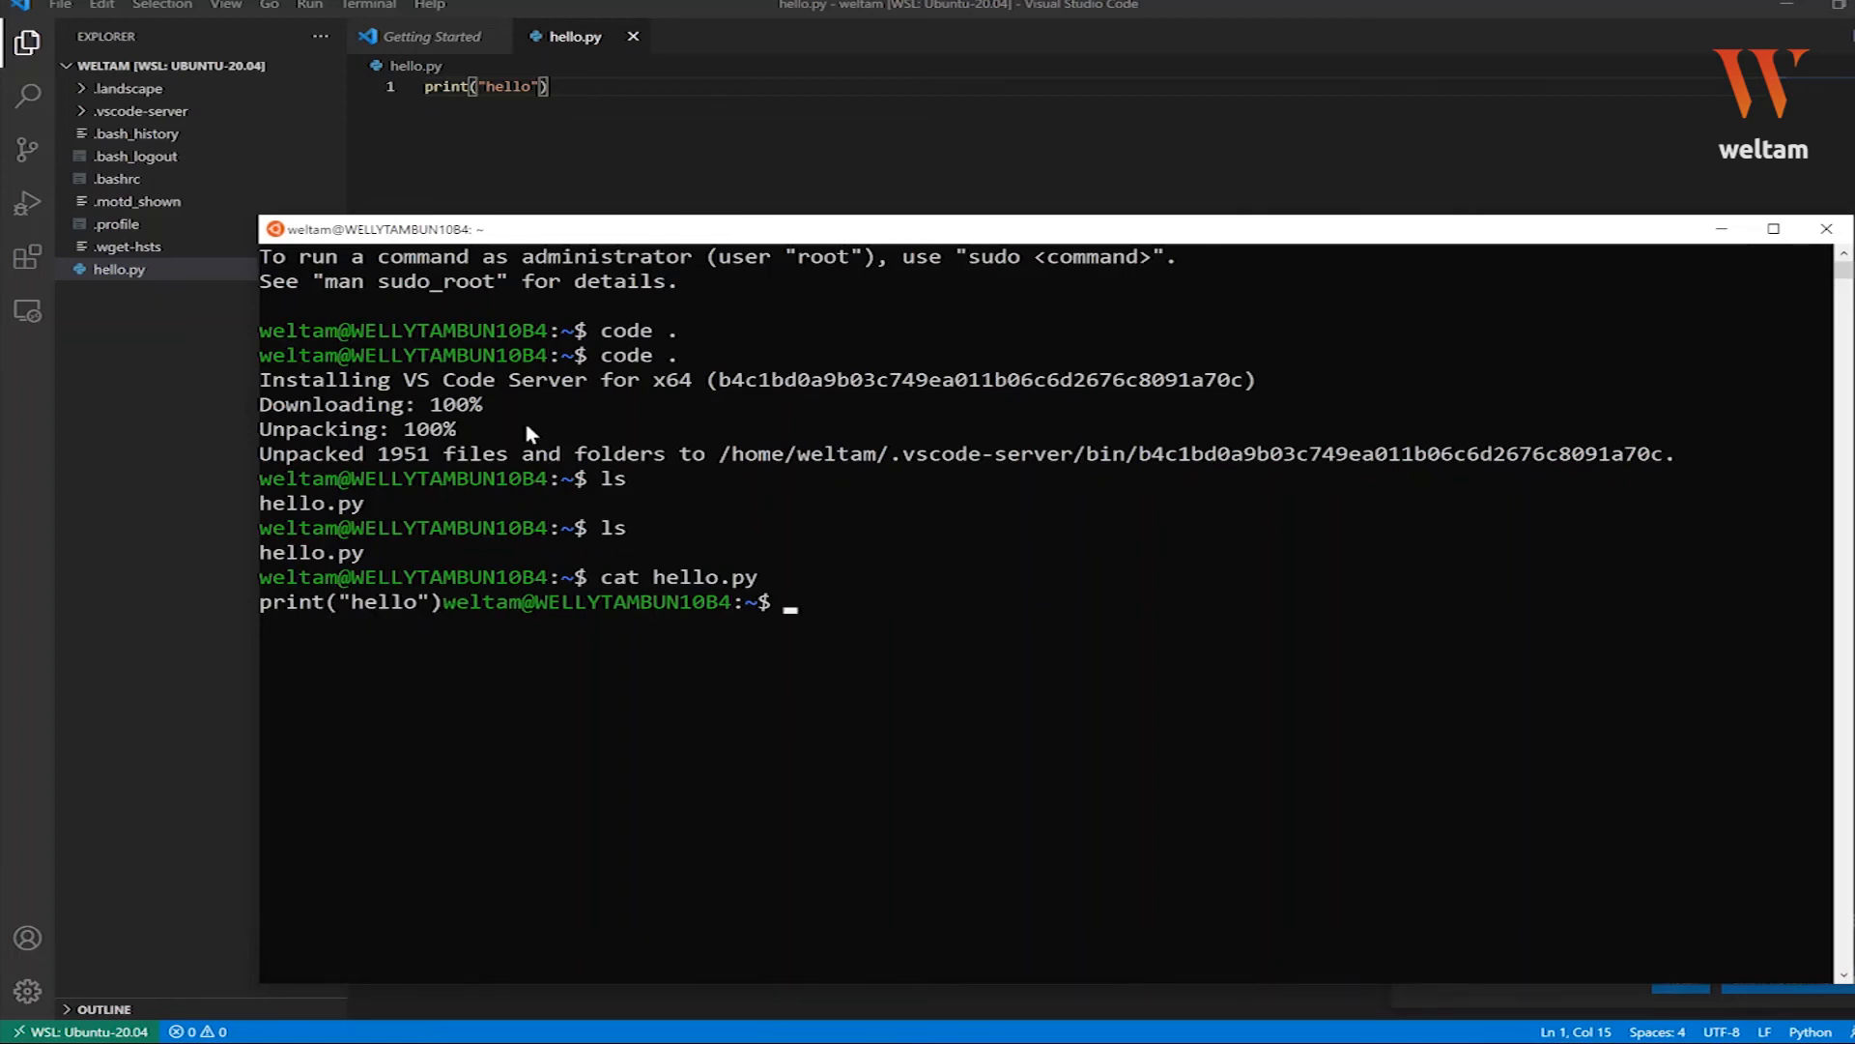
- Add an empty second line to hello.py in Visual Studio Code, save it and rerun cat hello.py in the Ubuntu terminal
click(743, 116)
key(Return)
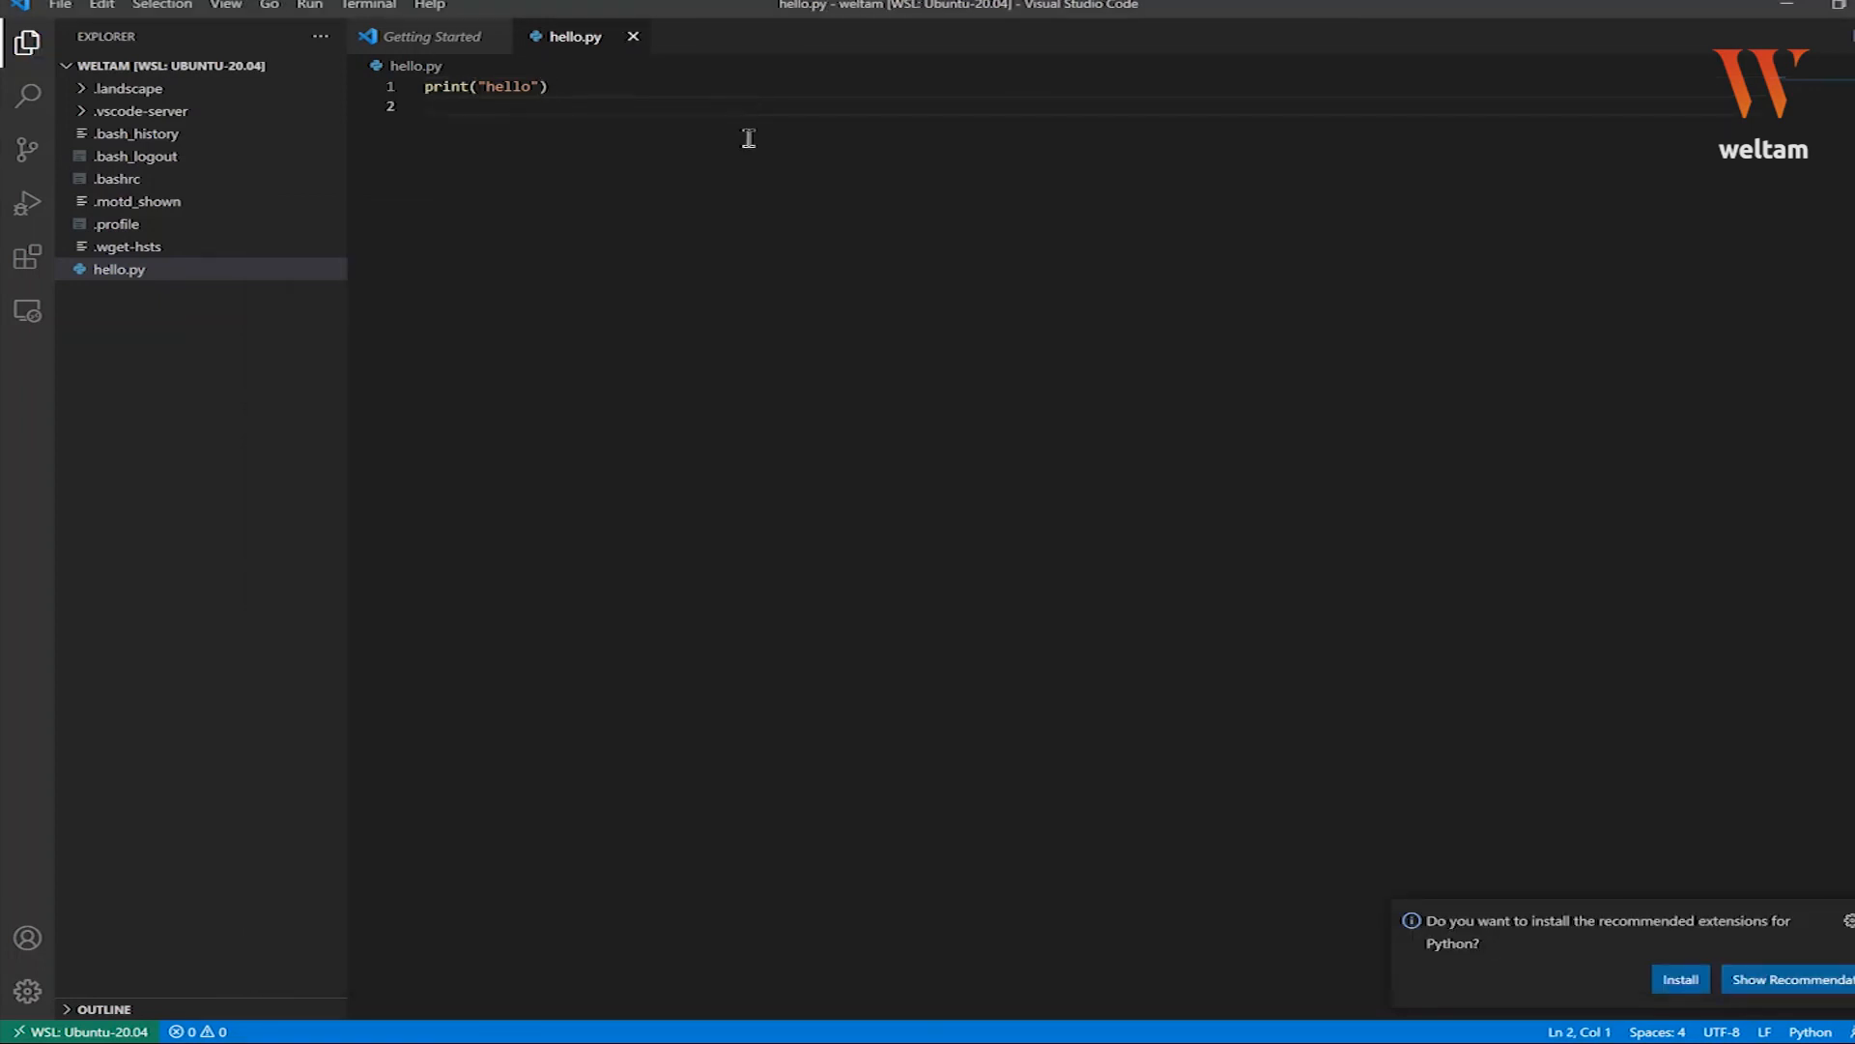
key(alt+Tab)
key(Up)
key(Return)
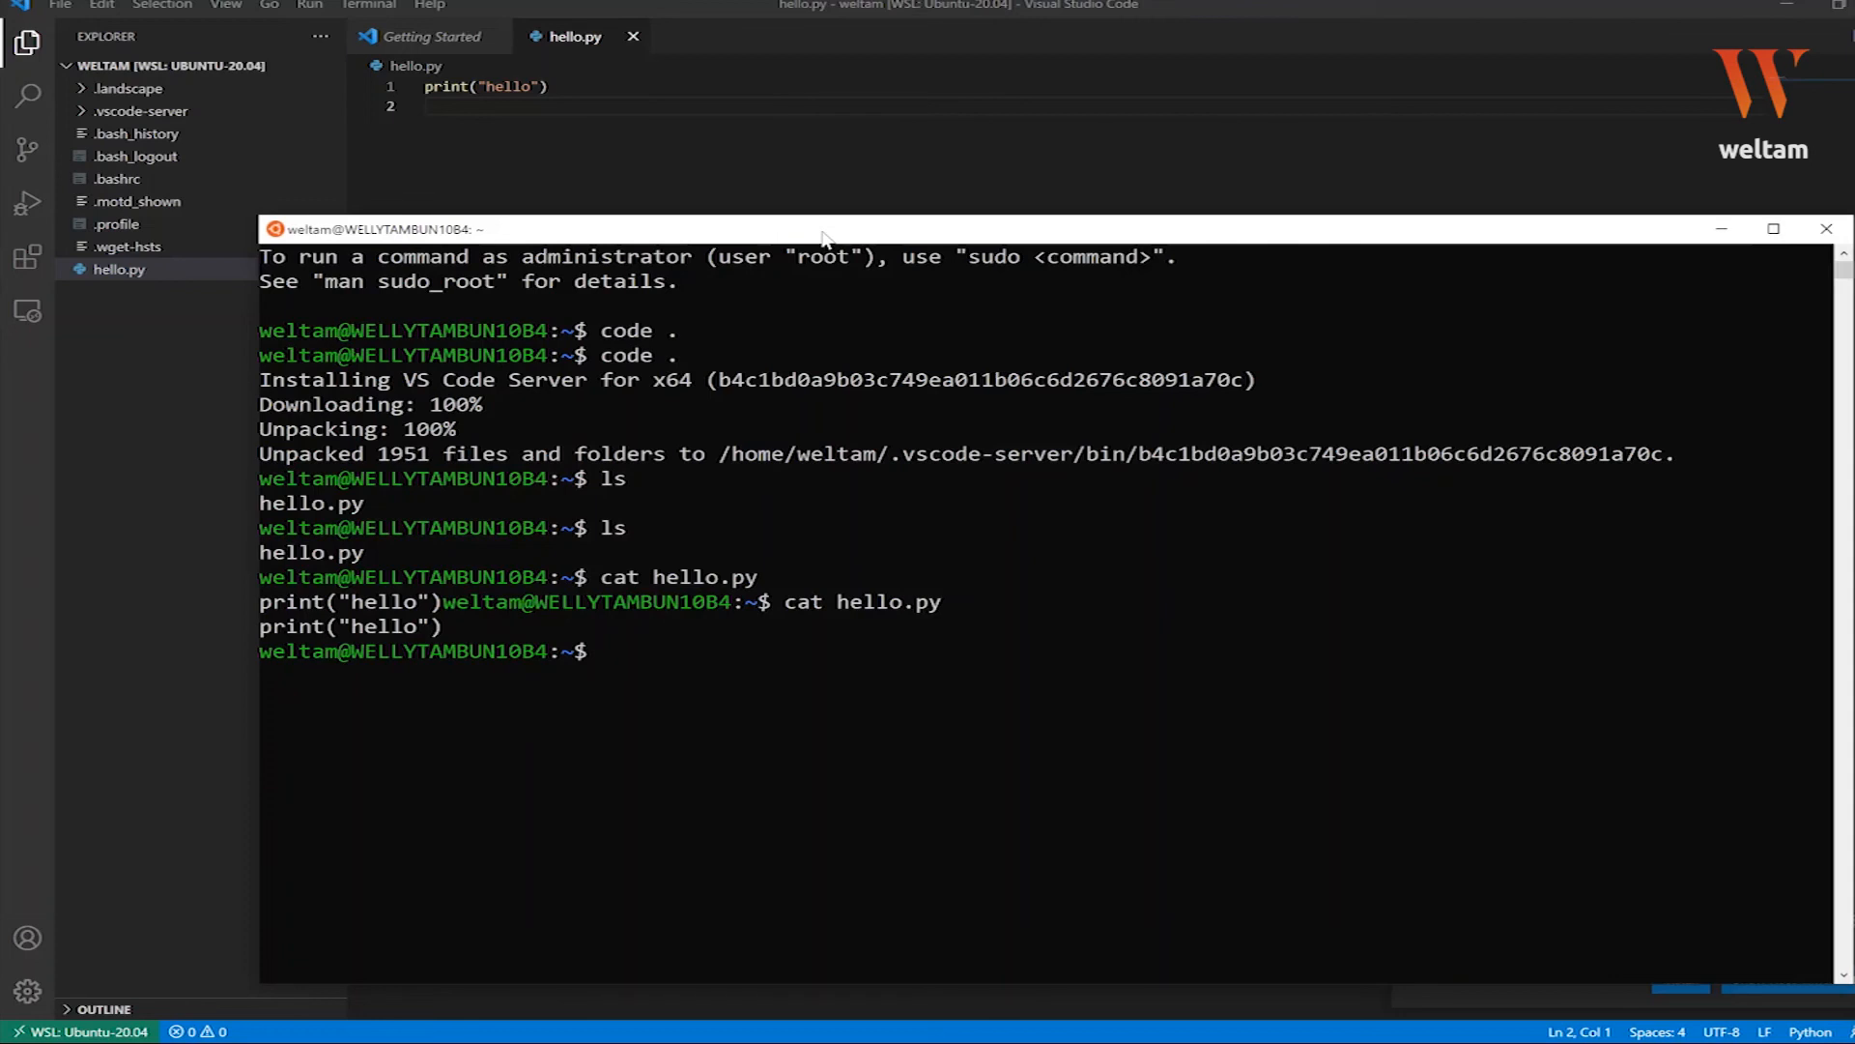
- In Visual Studio Code, start opening a file, view the local Windows files instead of the WSL ones, and close the dialog without choosing any
click(520, 118)
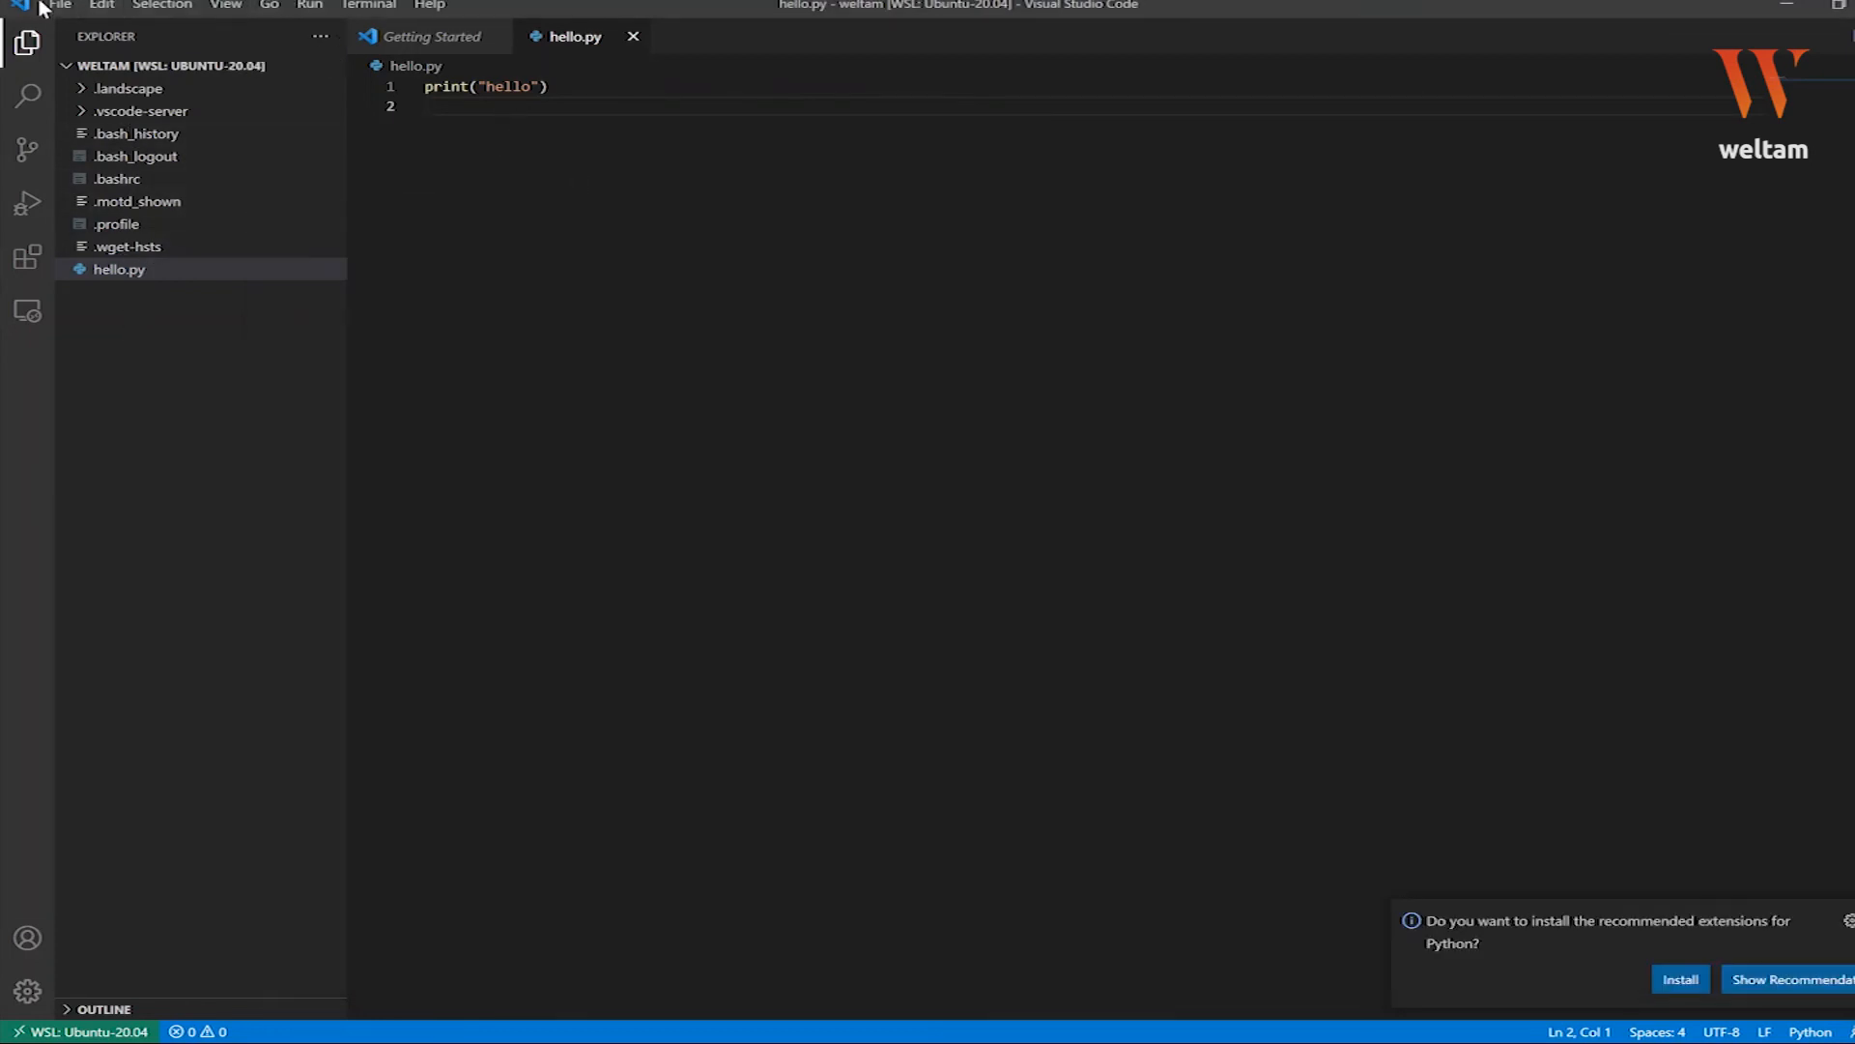
click(43, 9)
click(102, 114)
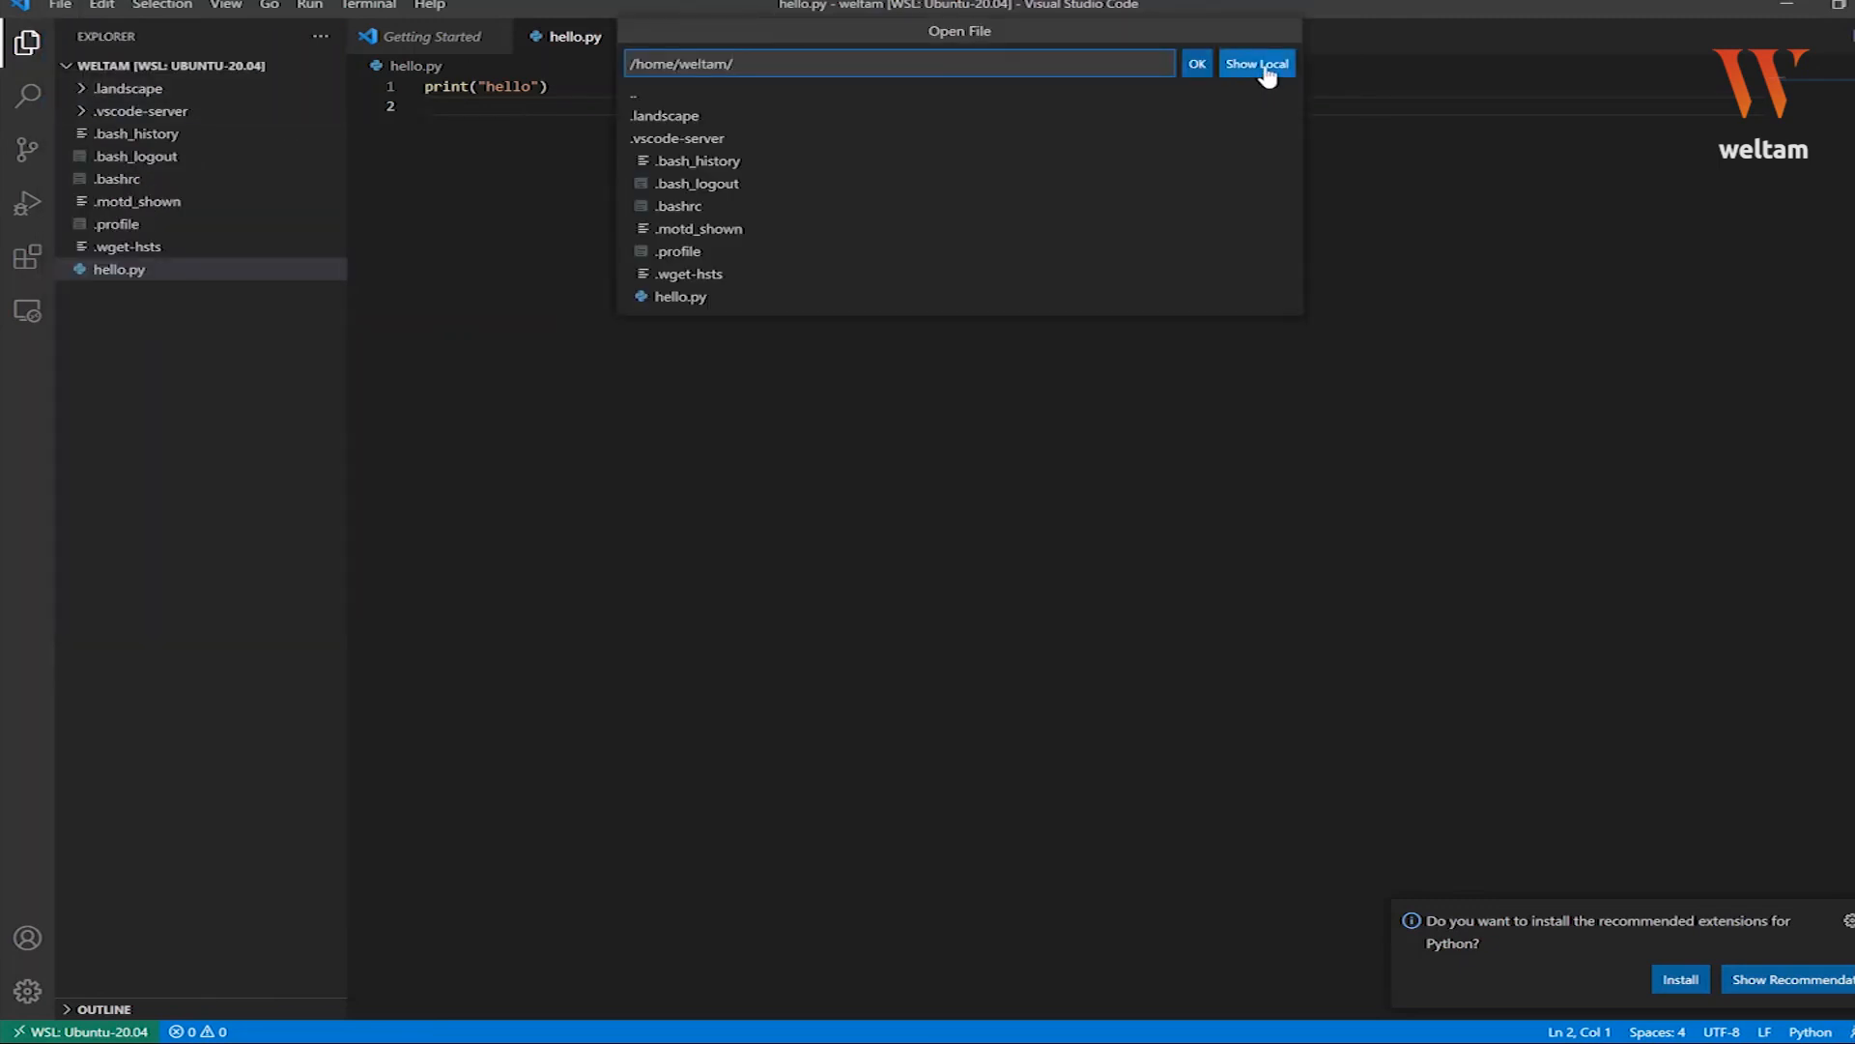
click(1266, 72)
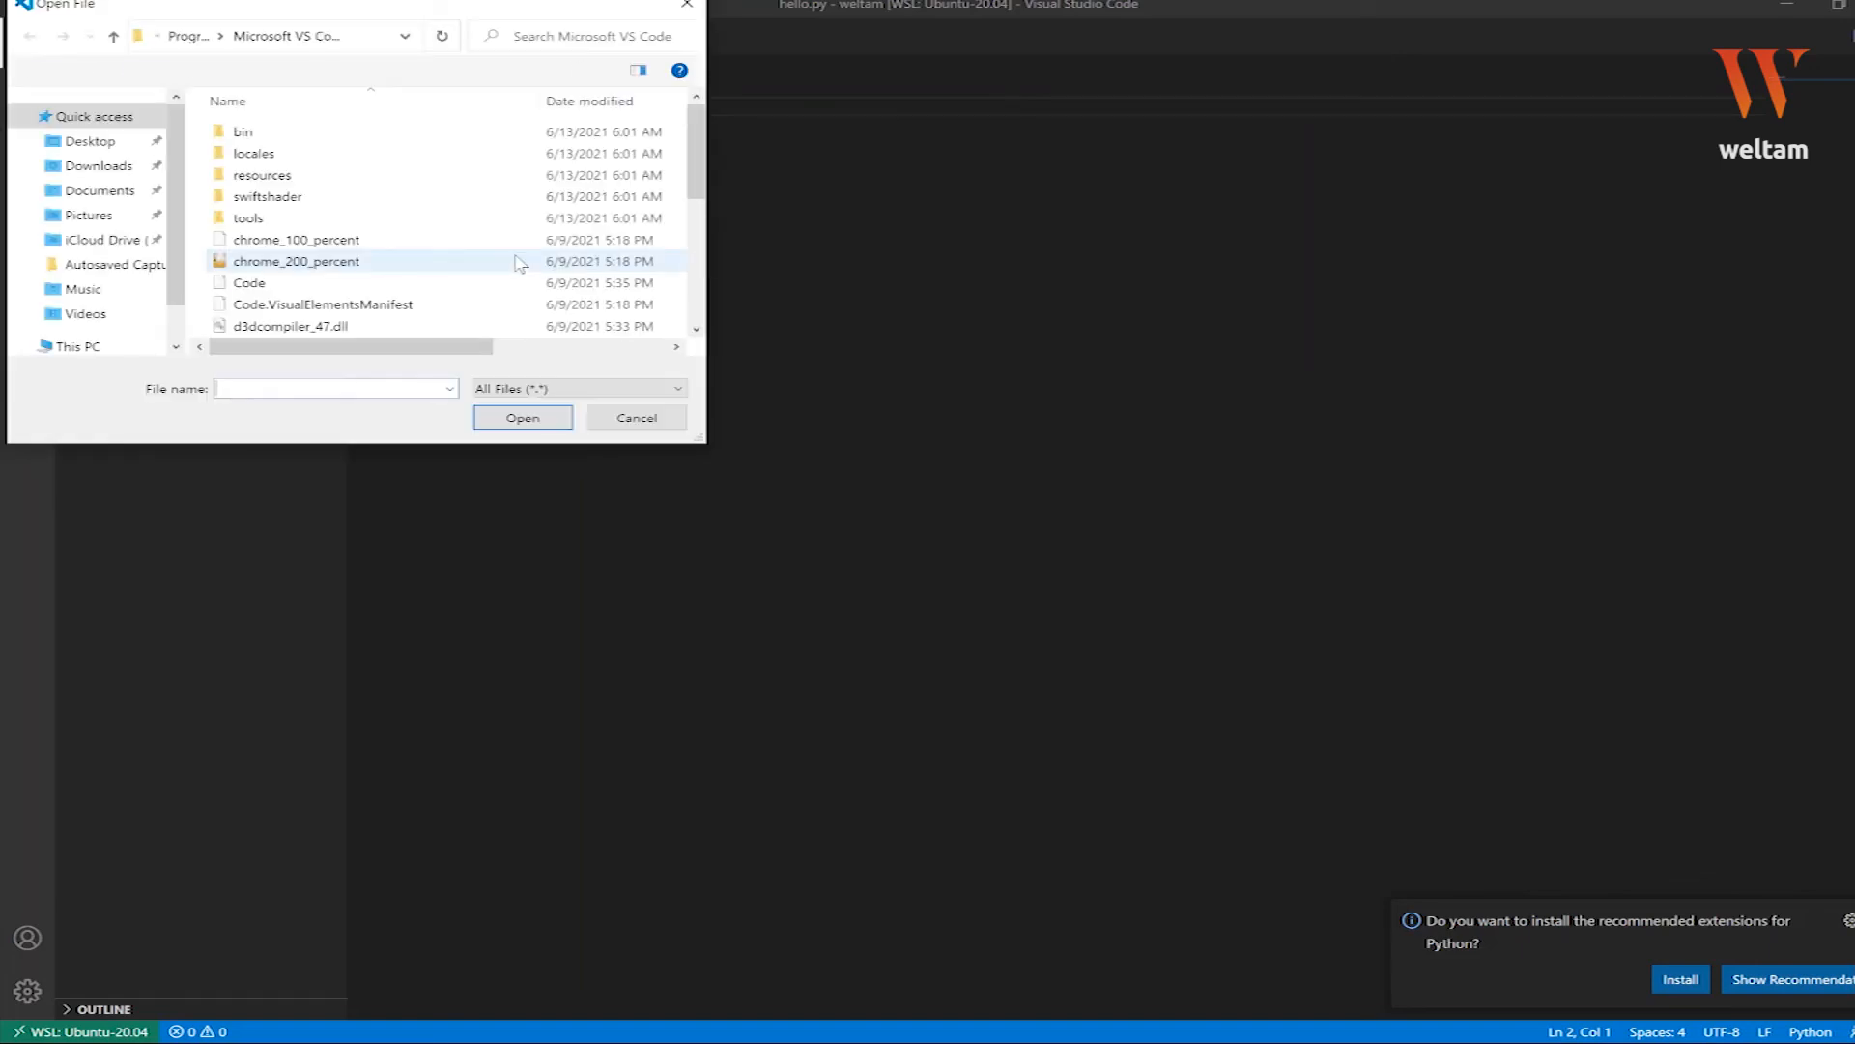
click(687, 4)
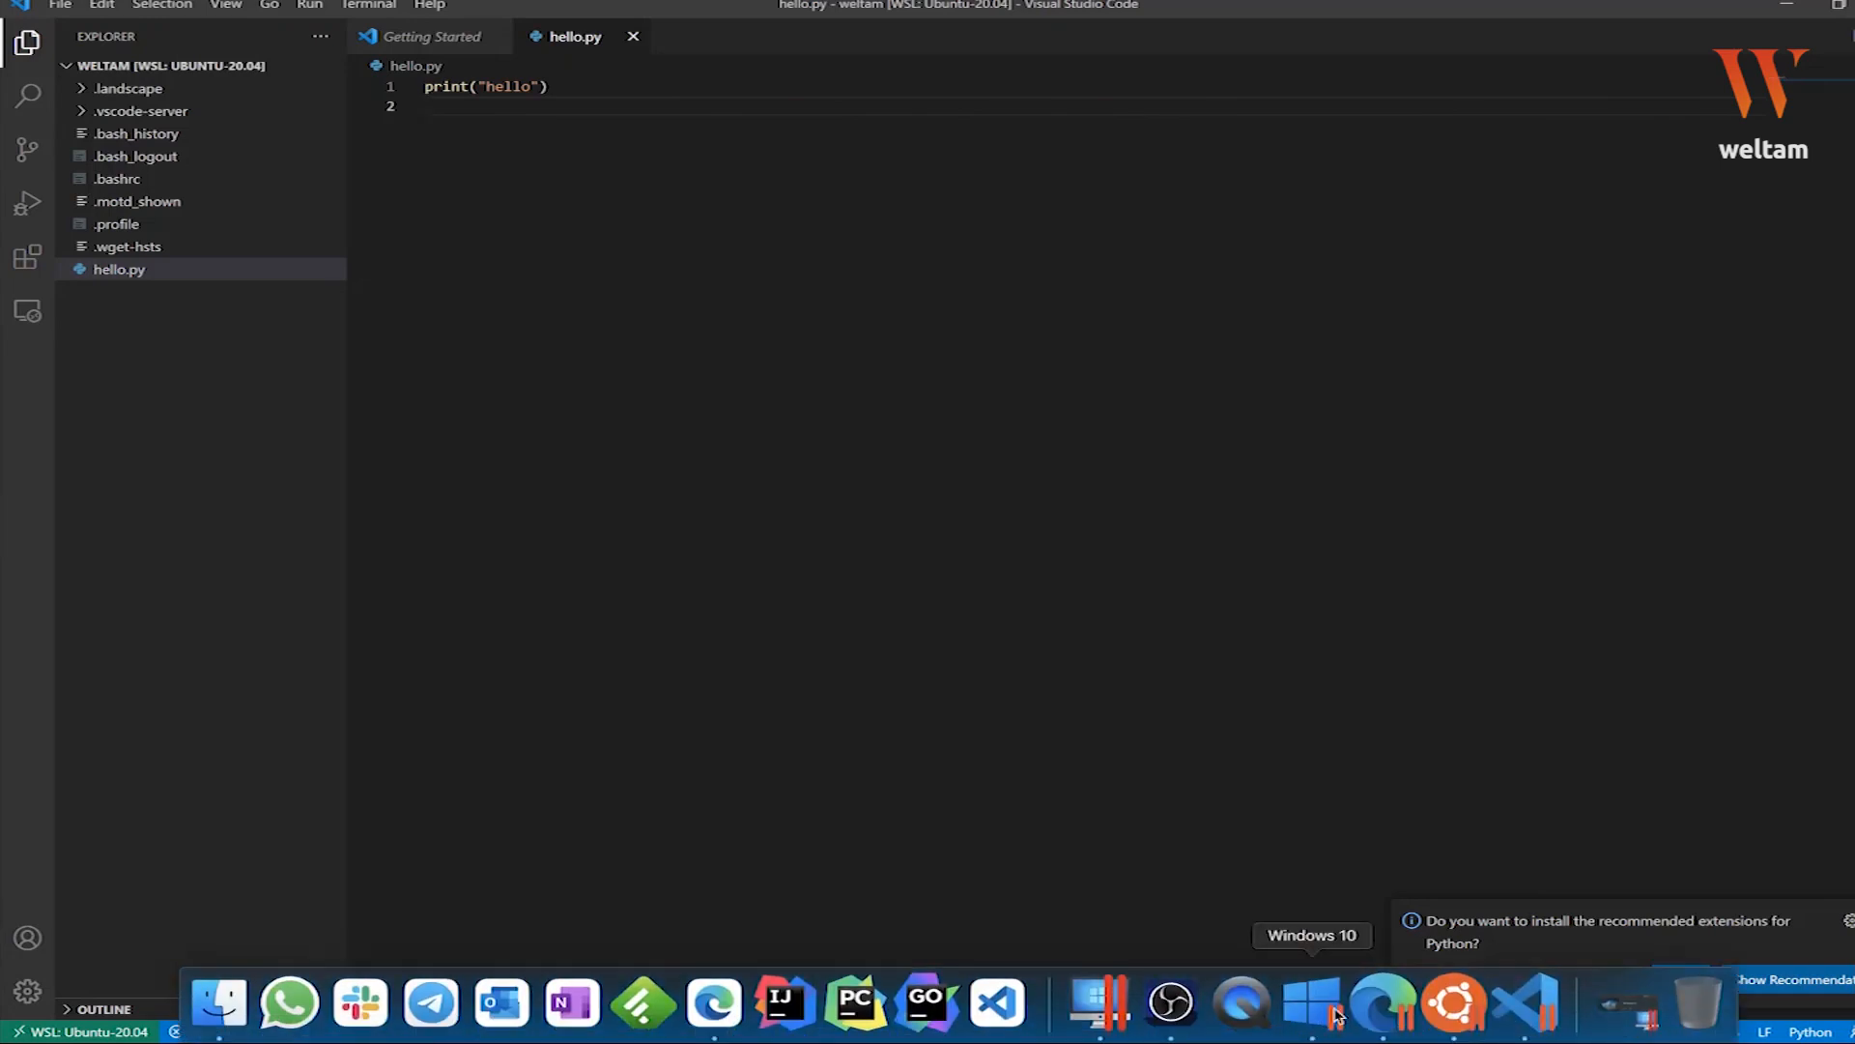
- Switch to the Ubuntu 20.04 LTS terminal, change to the /mnt/ directory and list its contents
mouse_move(1409, 1041)
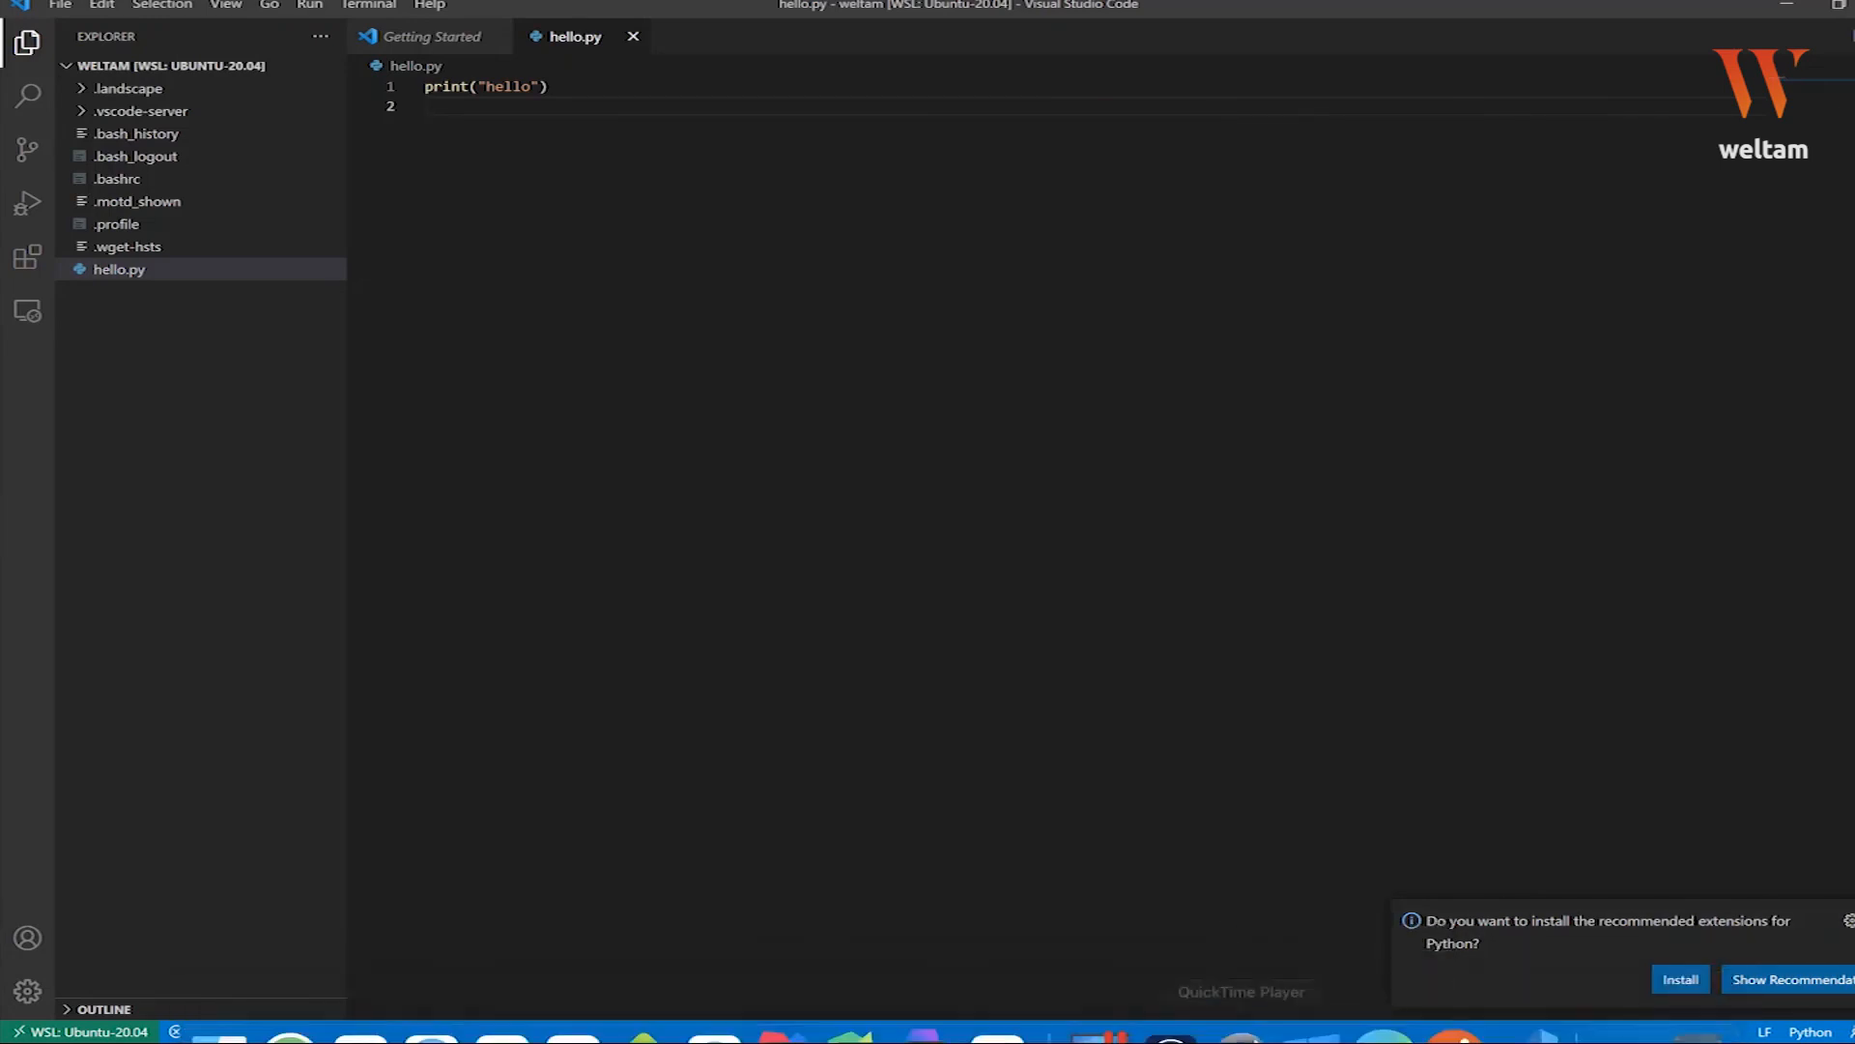
click(1330, 1012)
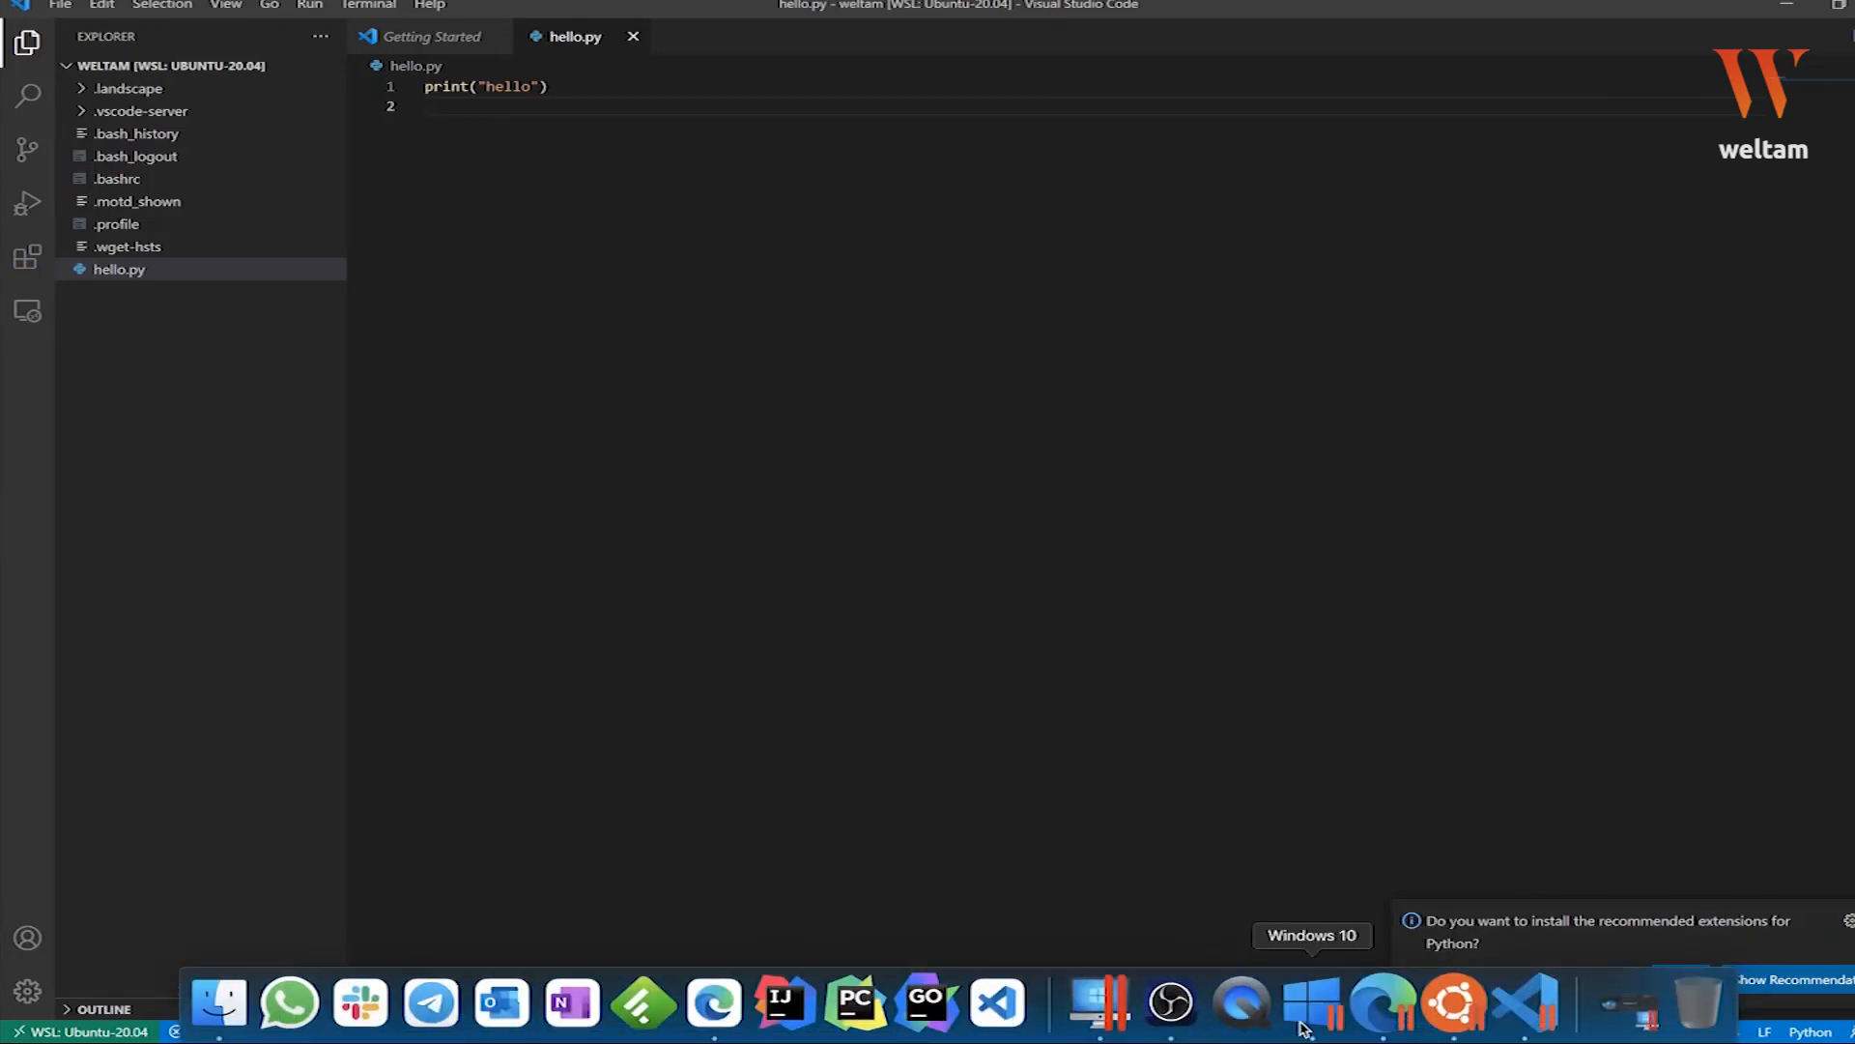
click(1454, 1008)
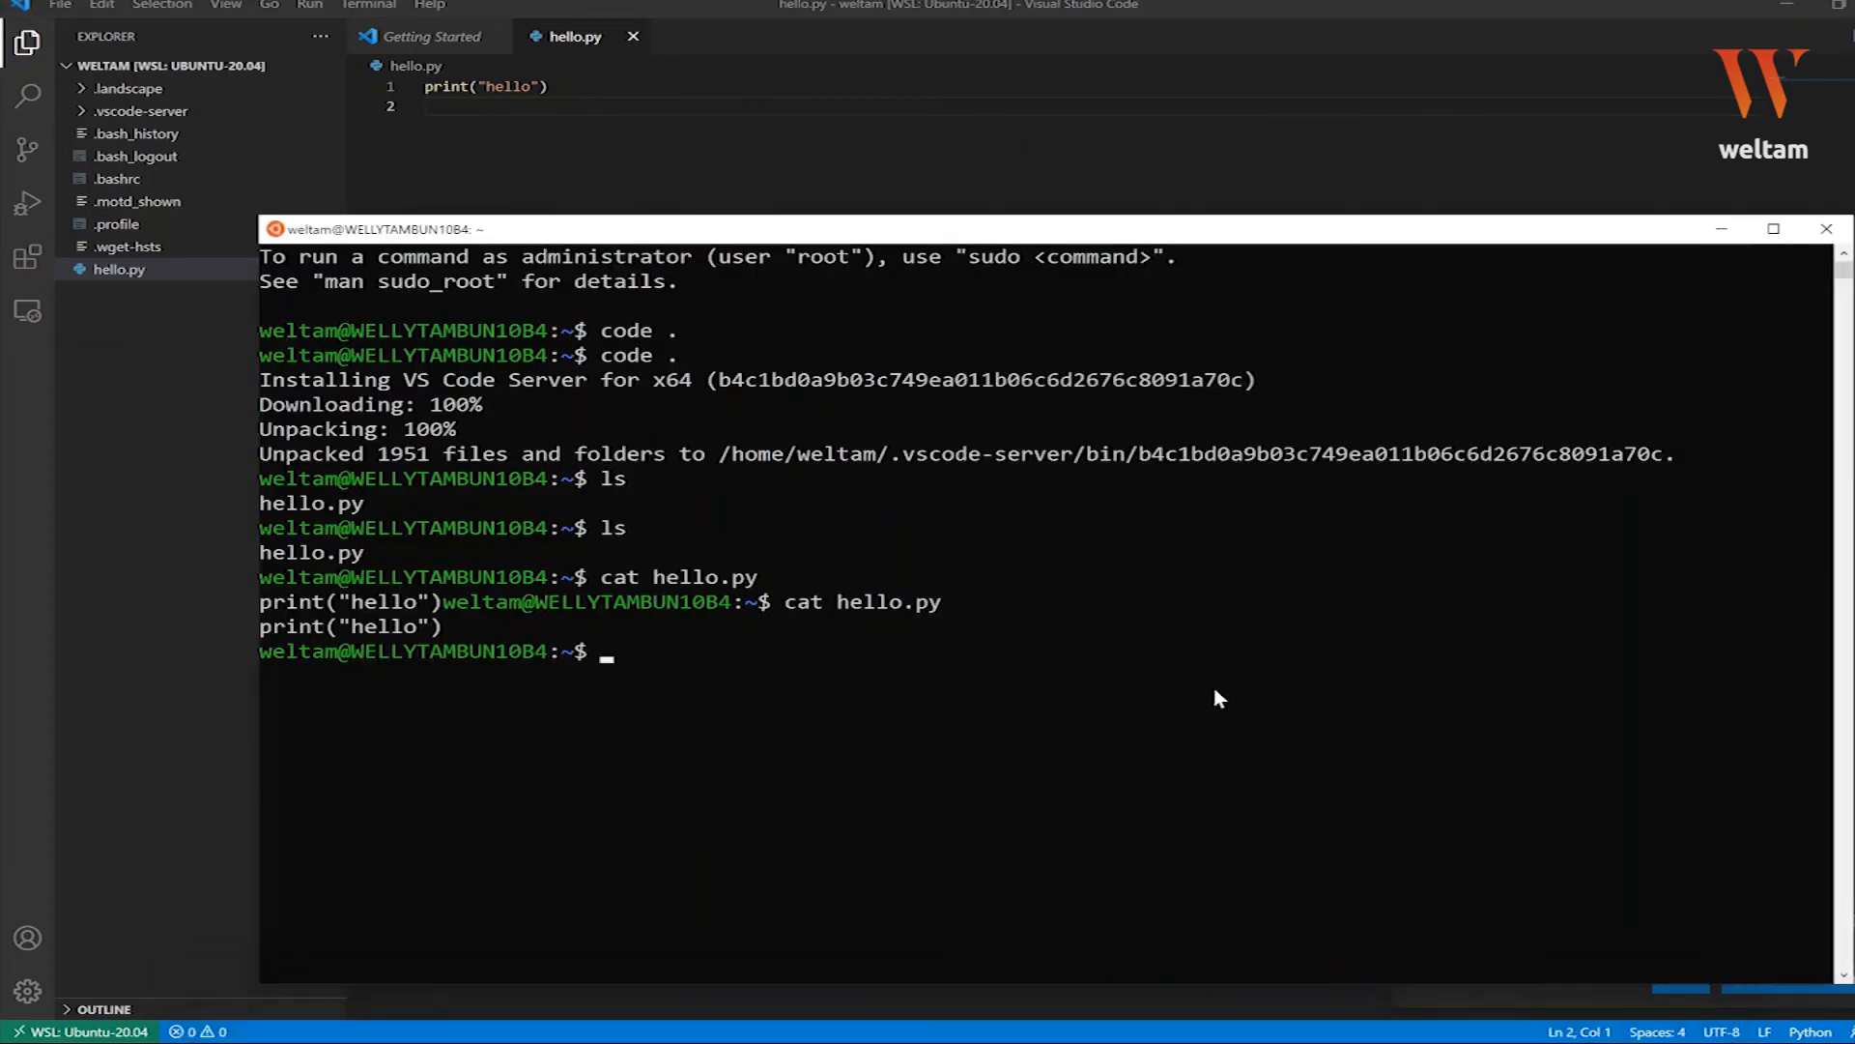
click(948, 650)
text(cd /mnt/)
key(Return)
text(ls)
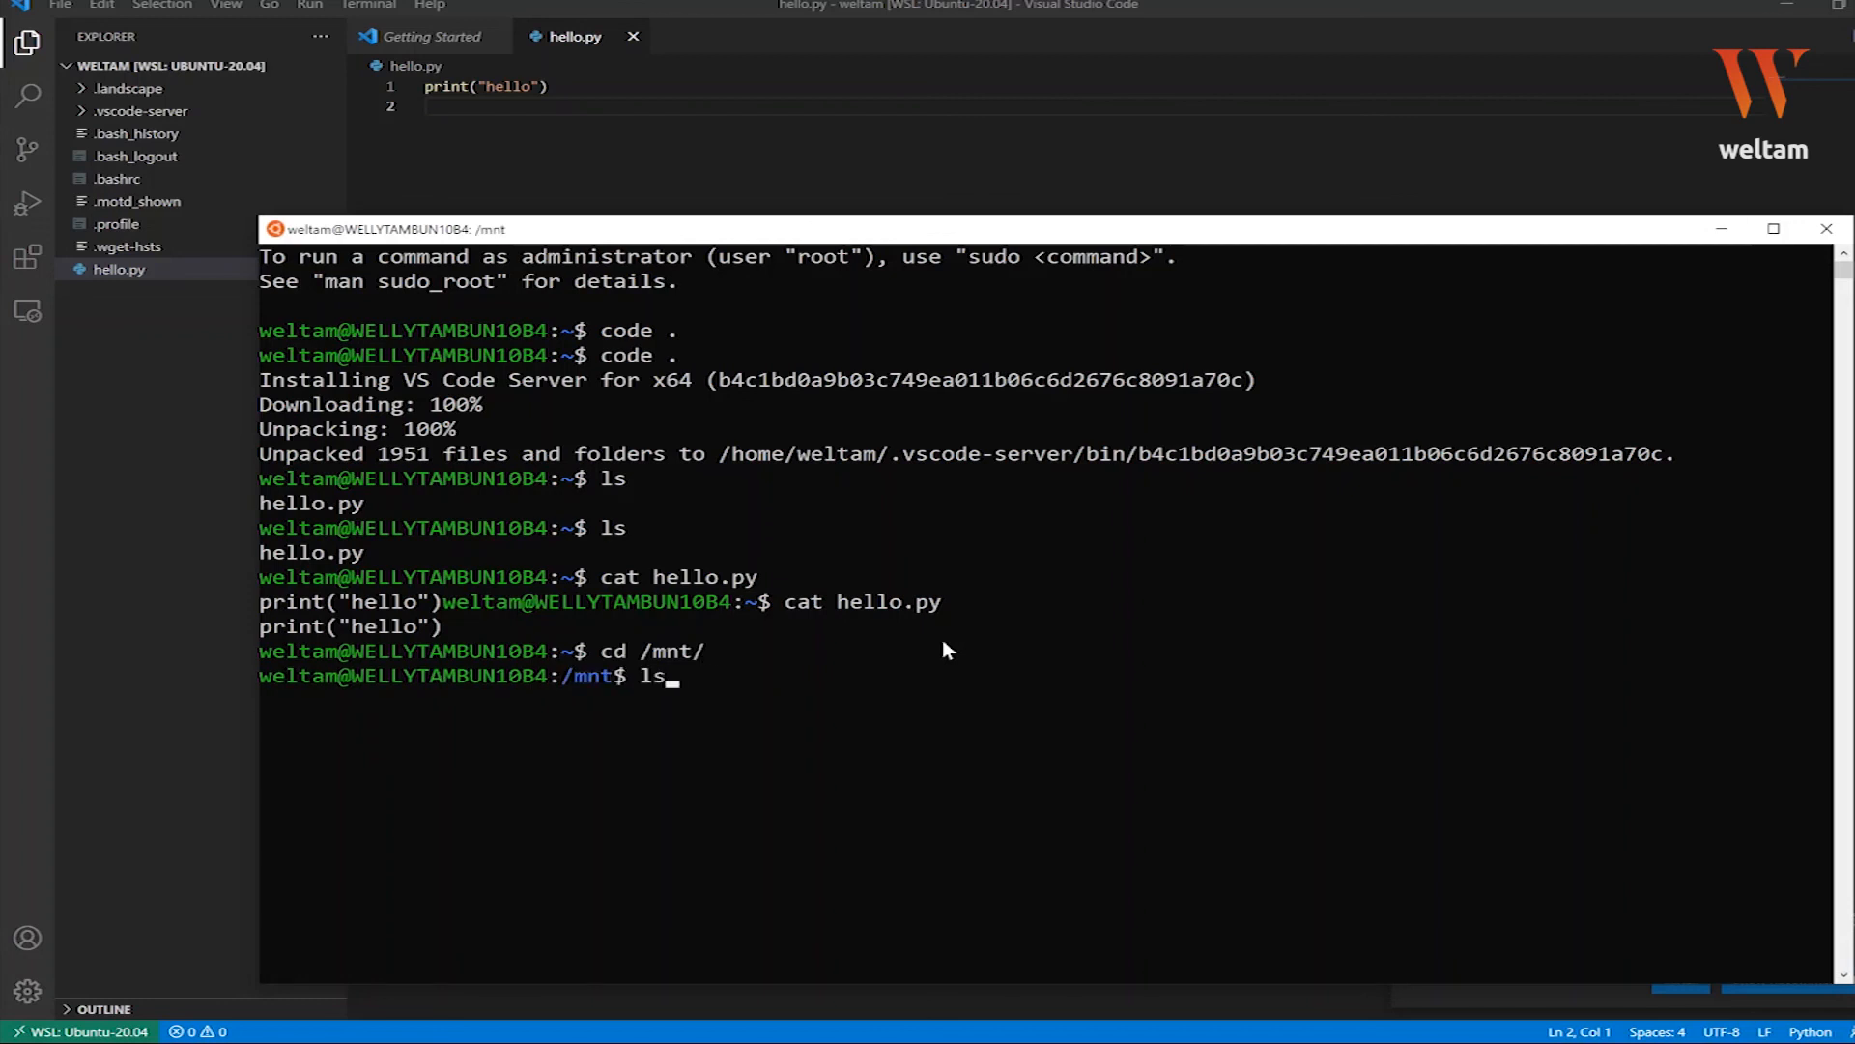
key(Return)
- Change into the mounted Windows drive with cd c/ and list its contents
text(cd c/)
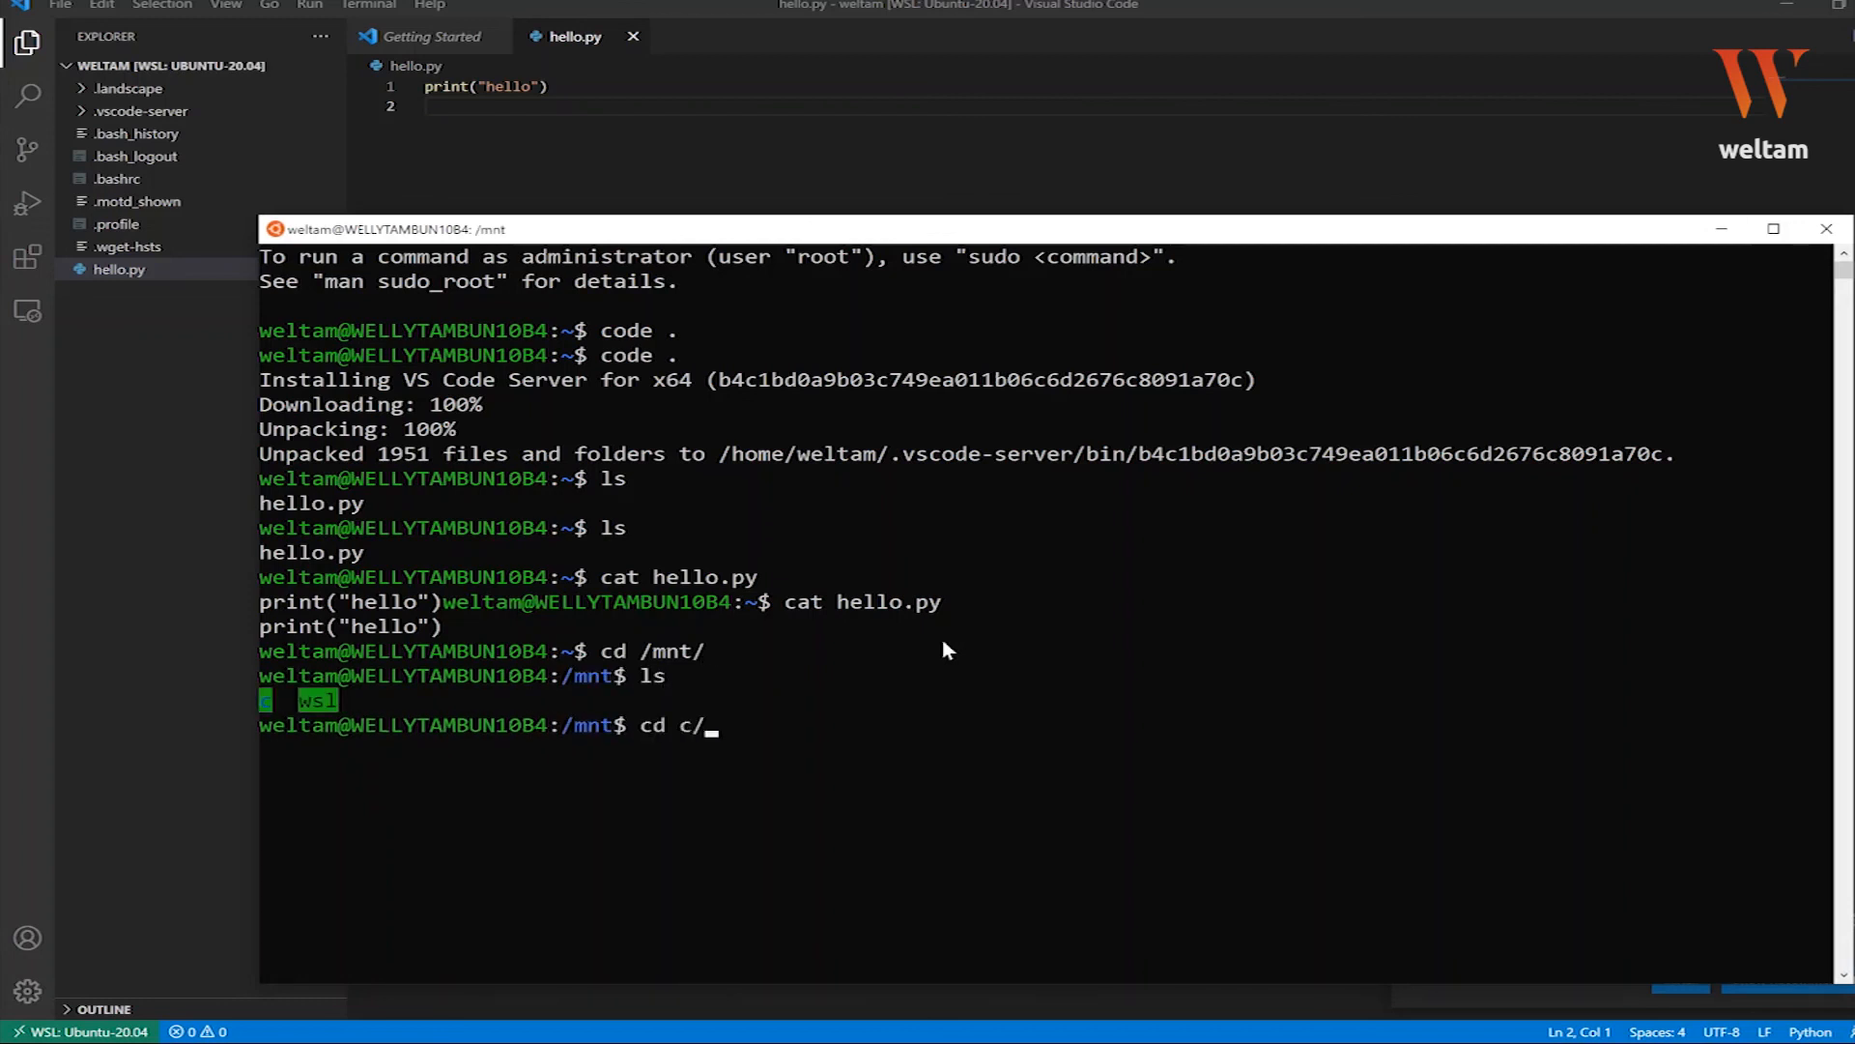
key(Return)
text(ls)
key(Return)
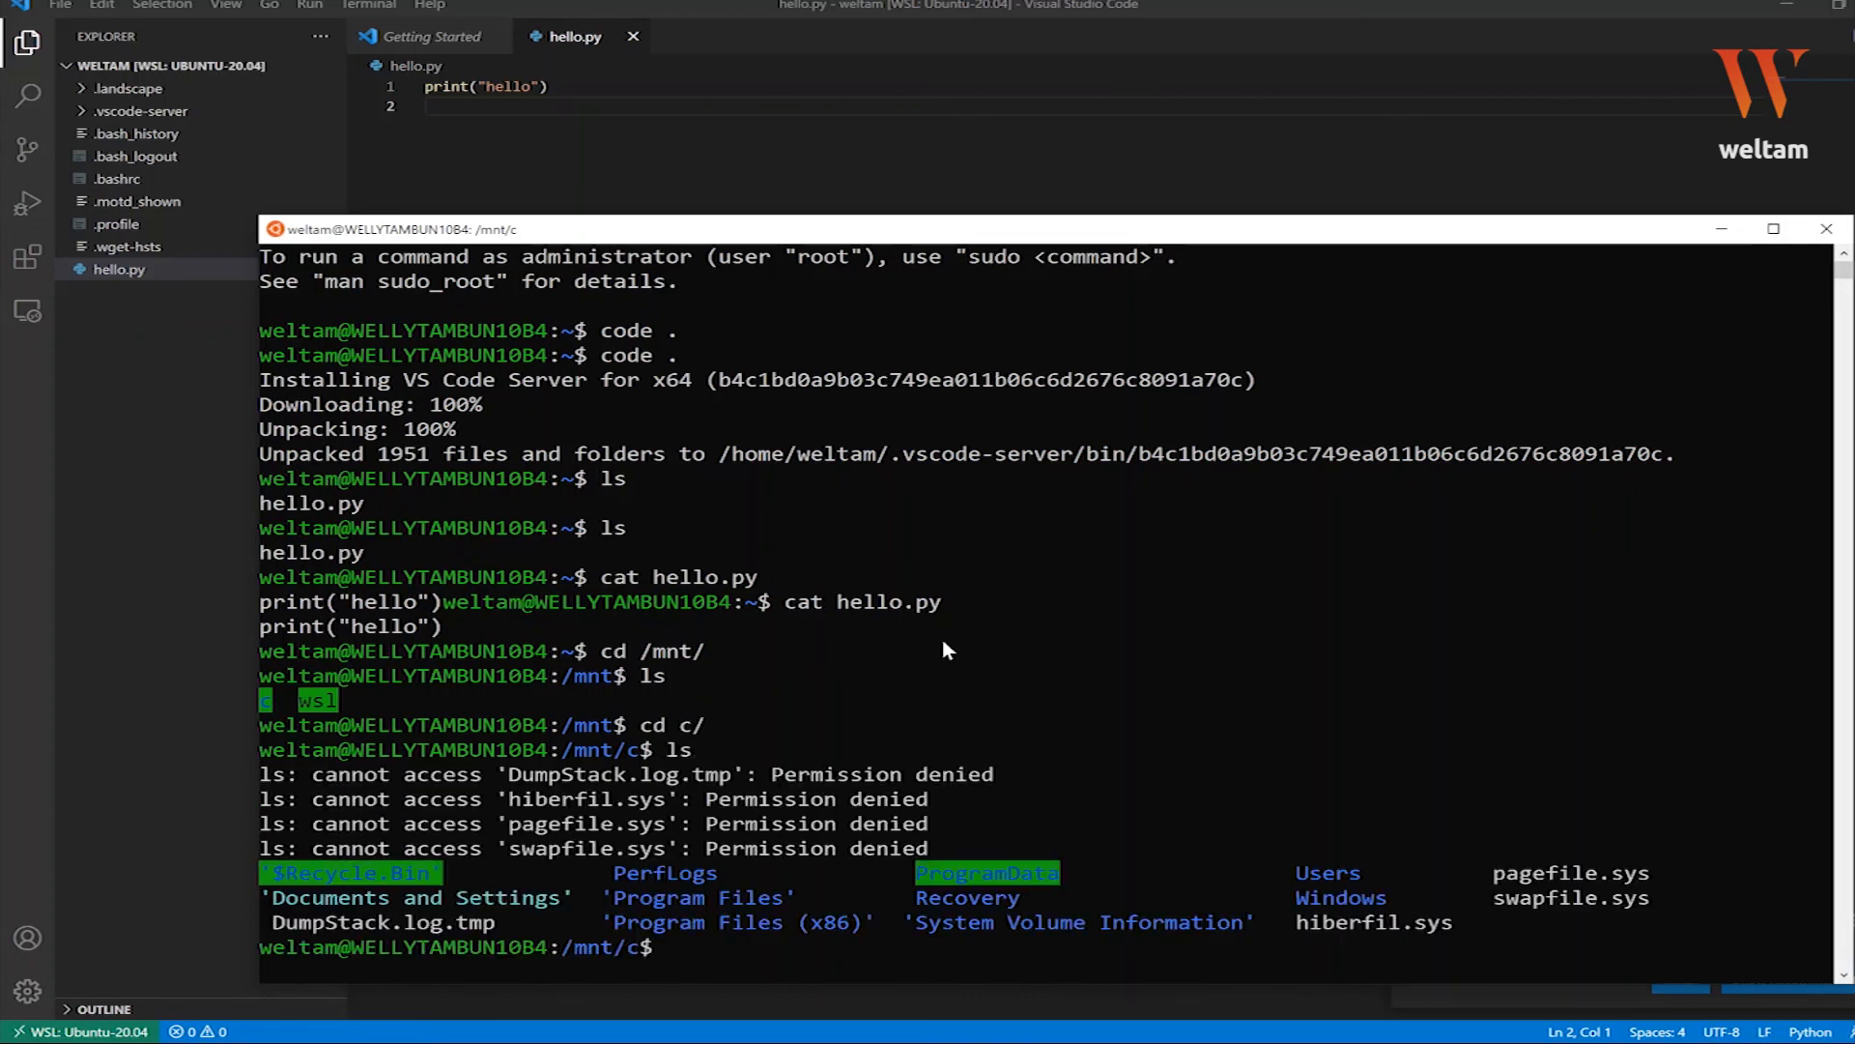